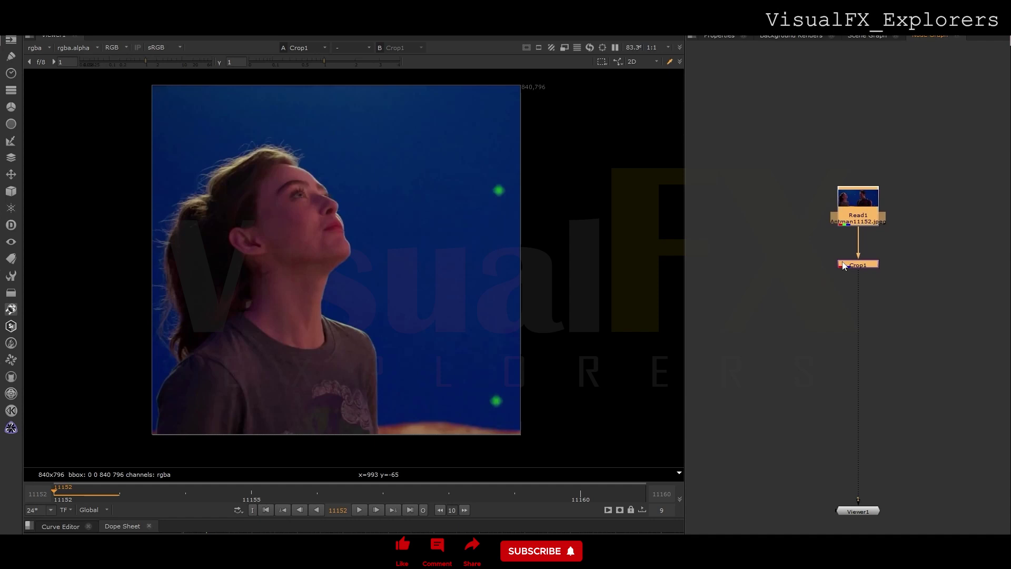
Add a Denoise node and insert it into the pipe between Crop1 and Viewer1
left_click(819, 323)
key("Tab")
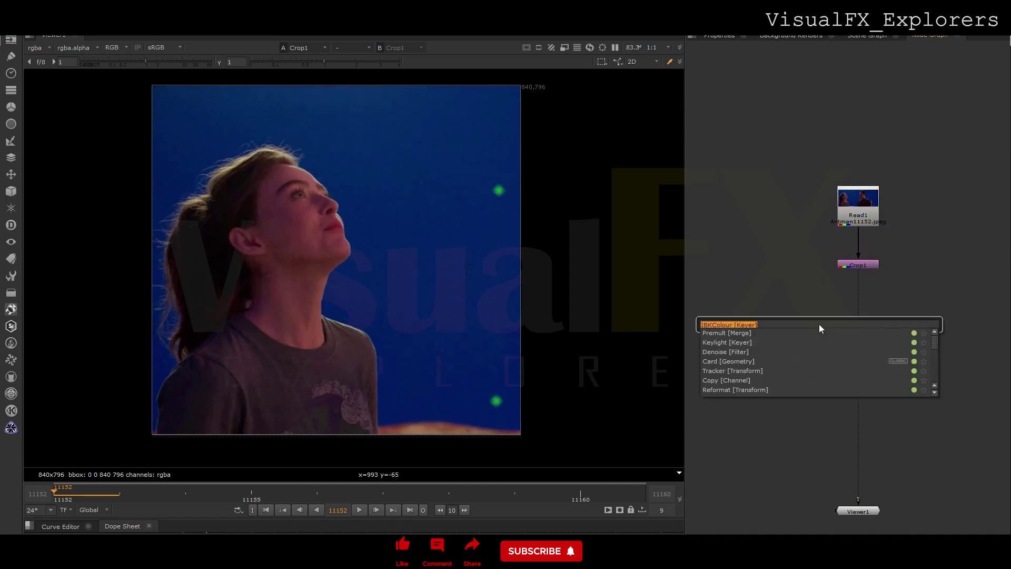
type("DENOISE")
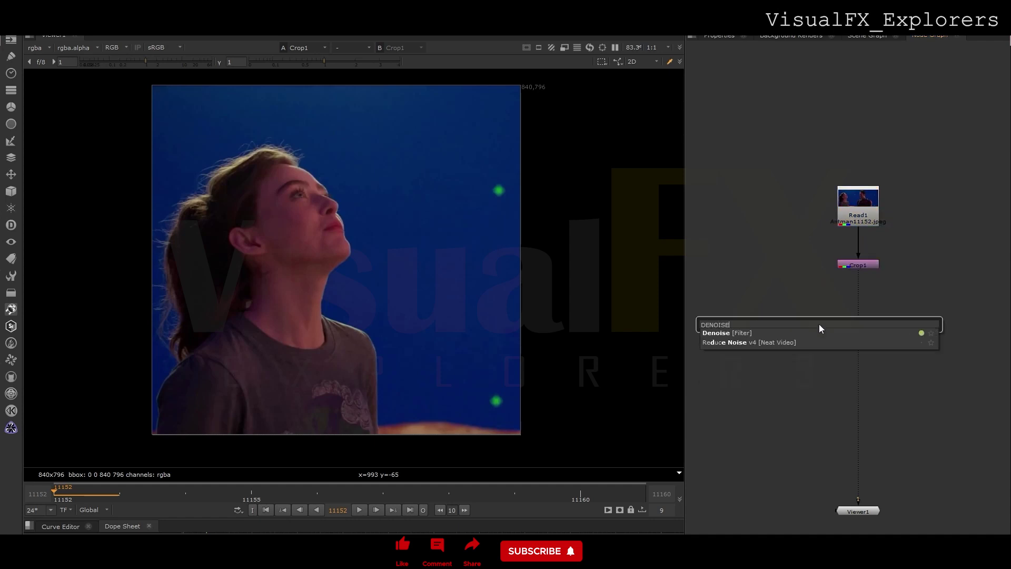
left_click(763, 333)
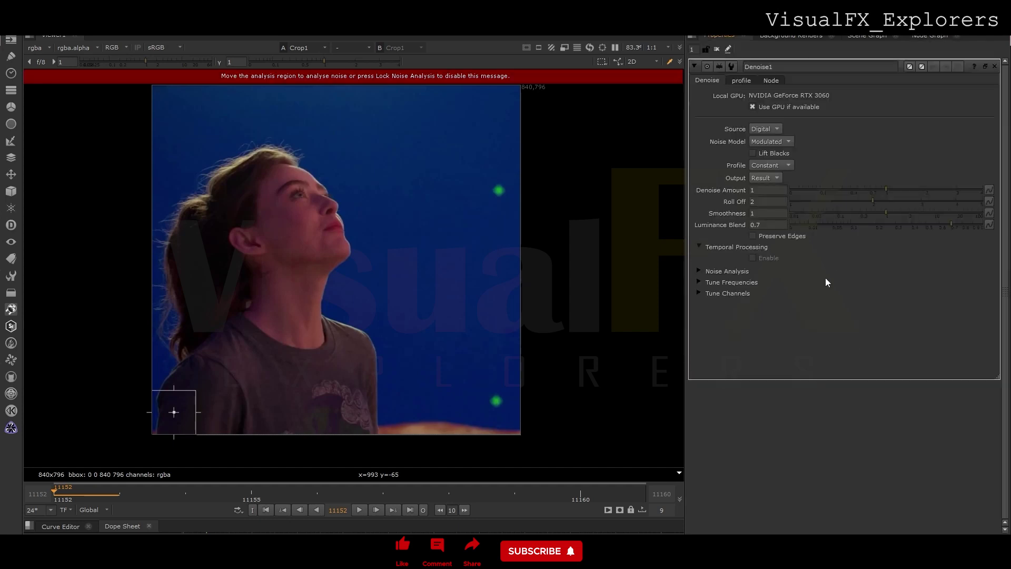
left_click(930, 36)
left_click_drag(815, 316, 858, 324)
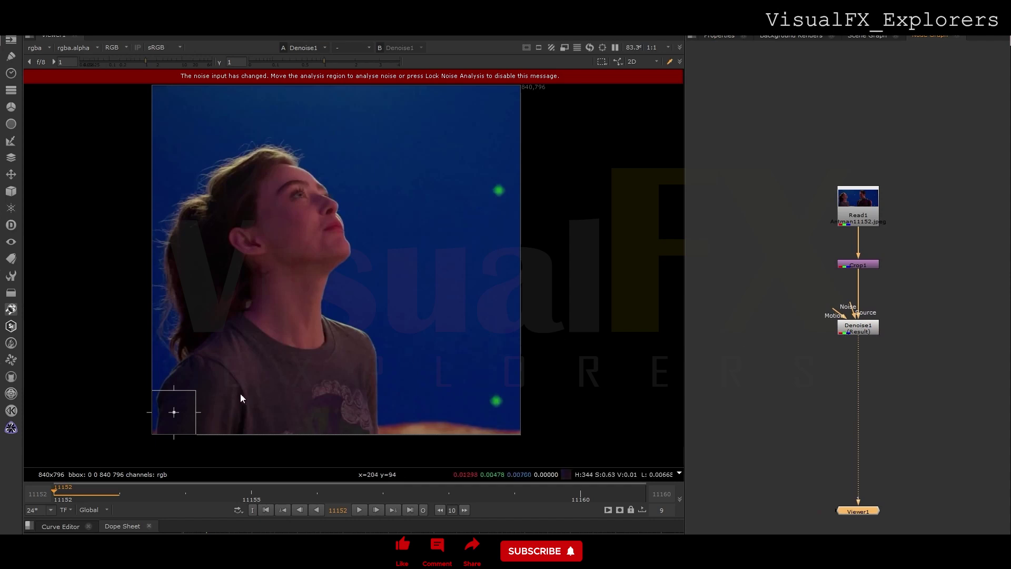
Place the noise analysis region on the clean blue screen beside the actress's head and set the Denoise Amount to 3
left_click_drag(174, 412, 412, 152)
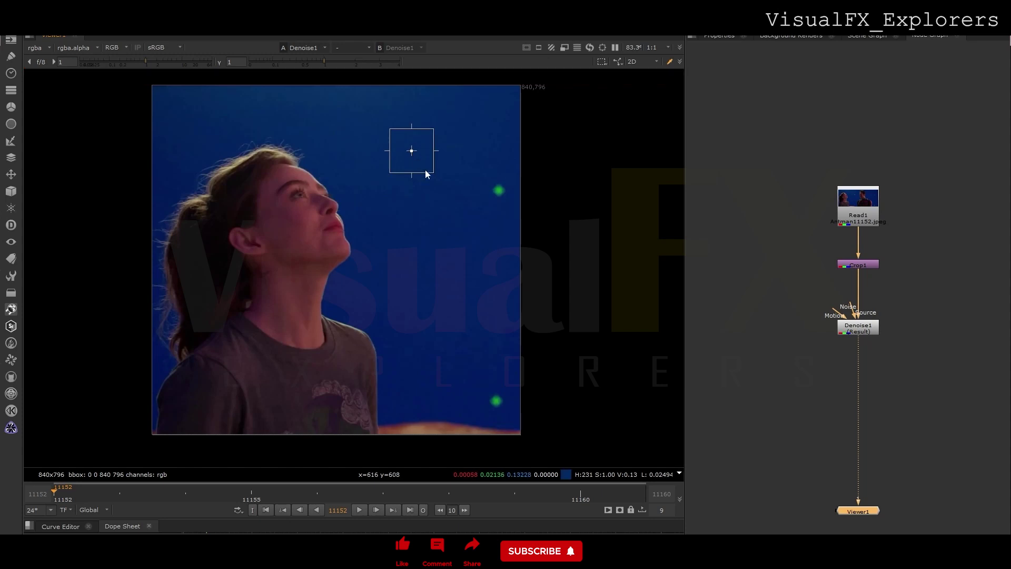
double_click(867, 327)
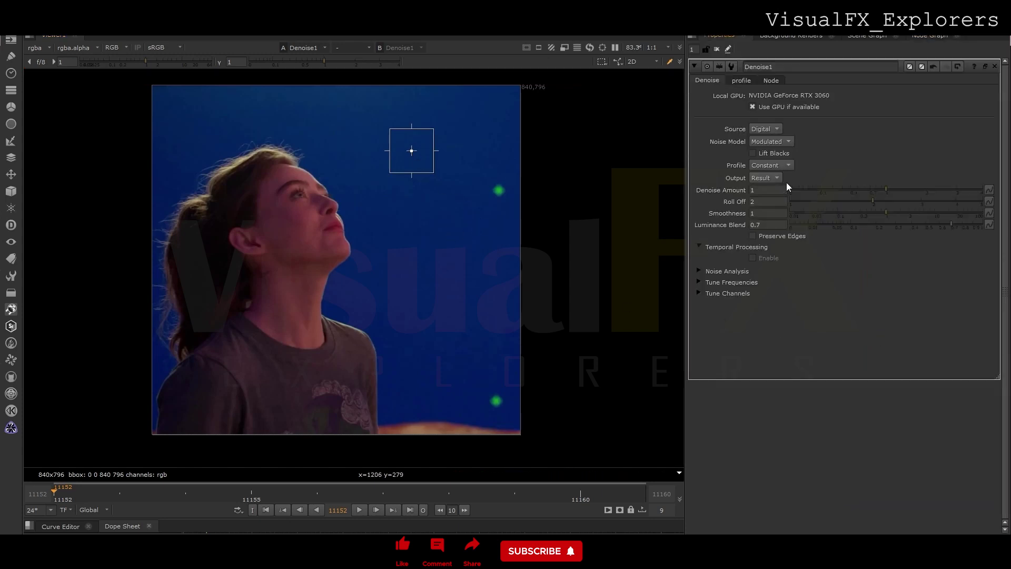
left_click(754, 190)
type("3")
key("Return")
left_click(928, 35)
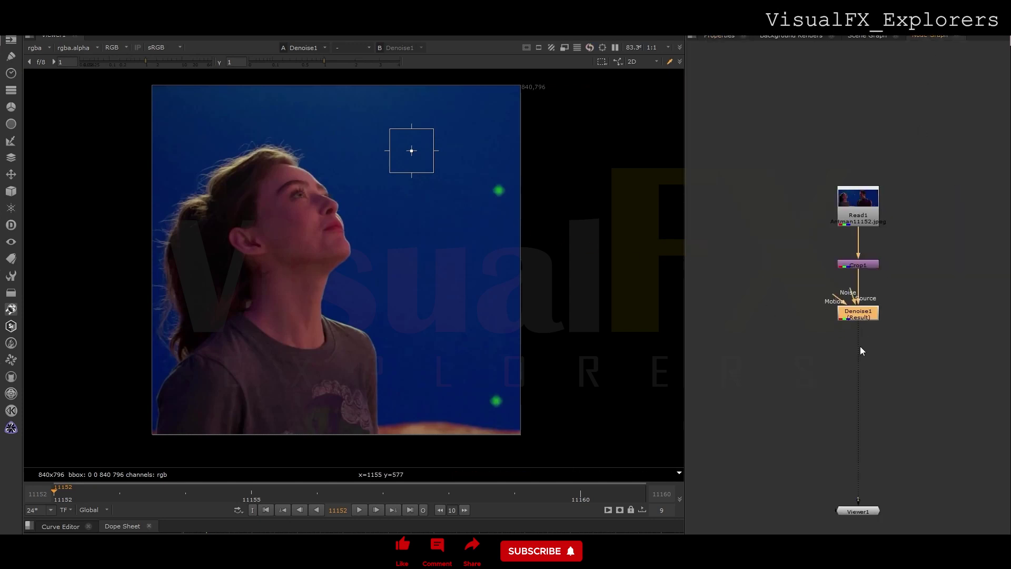
Move the Denoise node slightly down the pipe and shift its analysis region a little further from the head on the blue screen
middle_click_drag(860, 349, 842, 343)
left_click(838, 478)
left_click_drag(847, 257, 847, 266)
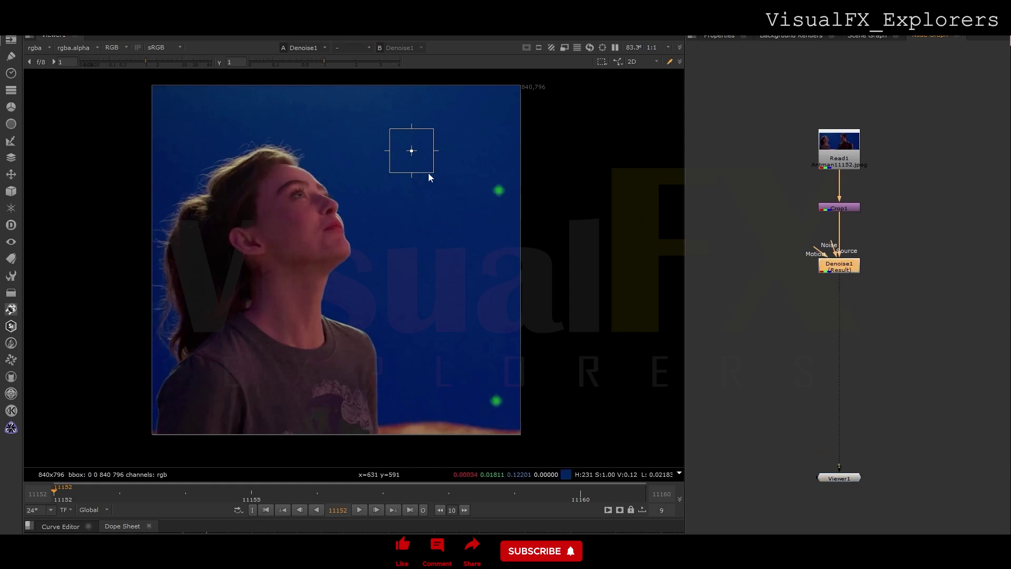
left_click_drag(411, 151, 431, 148)
Add an IBKColour keyer node and insert it between Denoise1 and Viewer1
left_click(832, 302)
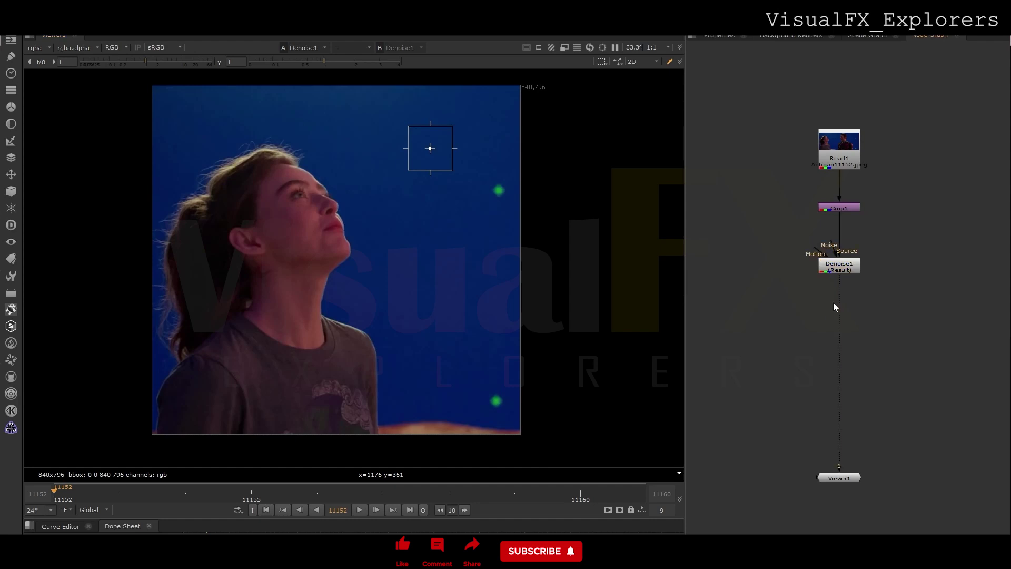
key("Tab")
type("ibk")
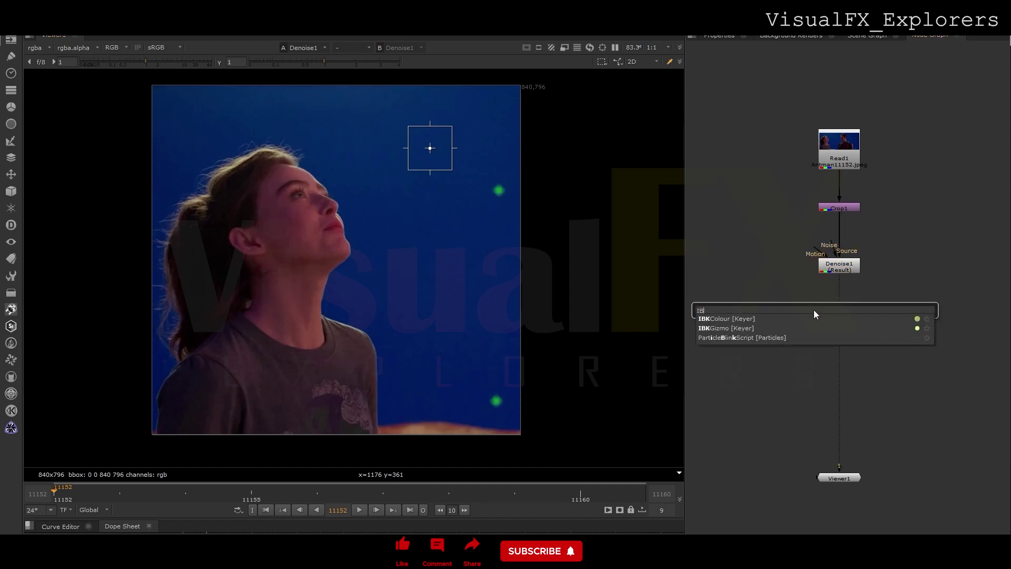
left_click(774, 317)
left_click(924, 35)
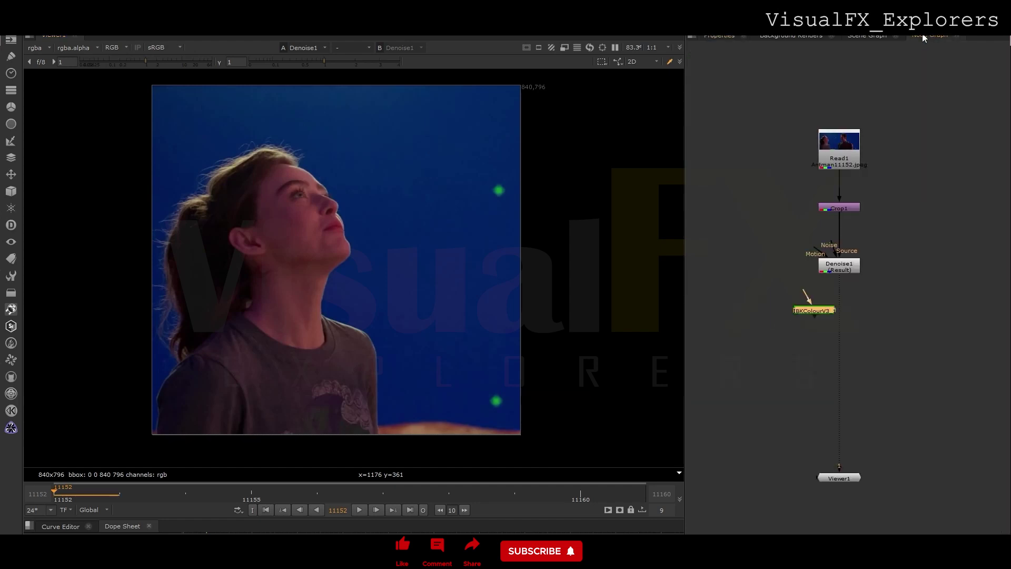
left_click_drag(812, 312, 839, 315)
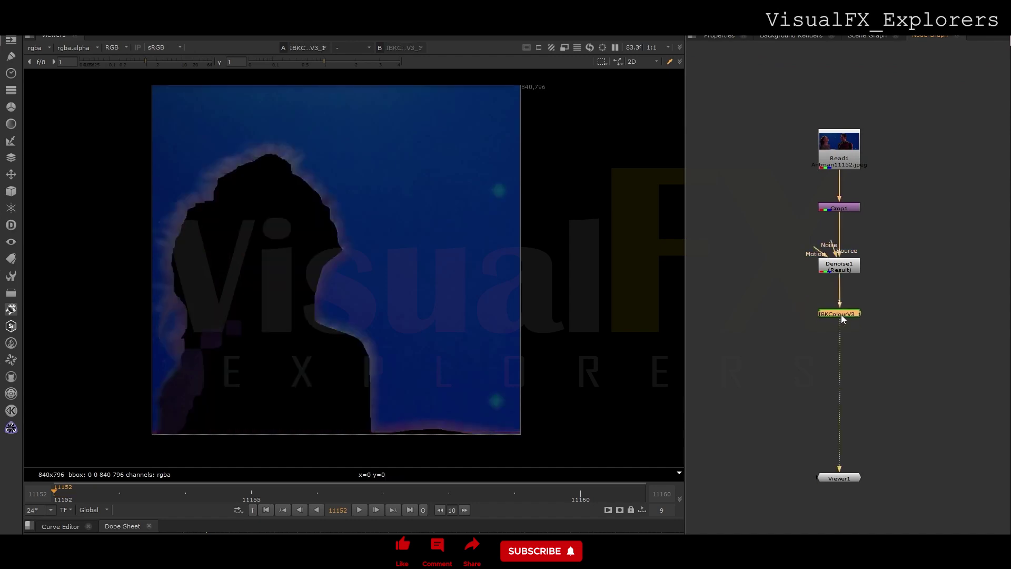
Set the IBKColour node's size to 0.5
double_click(841, 314)
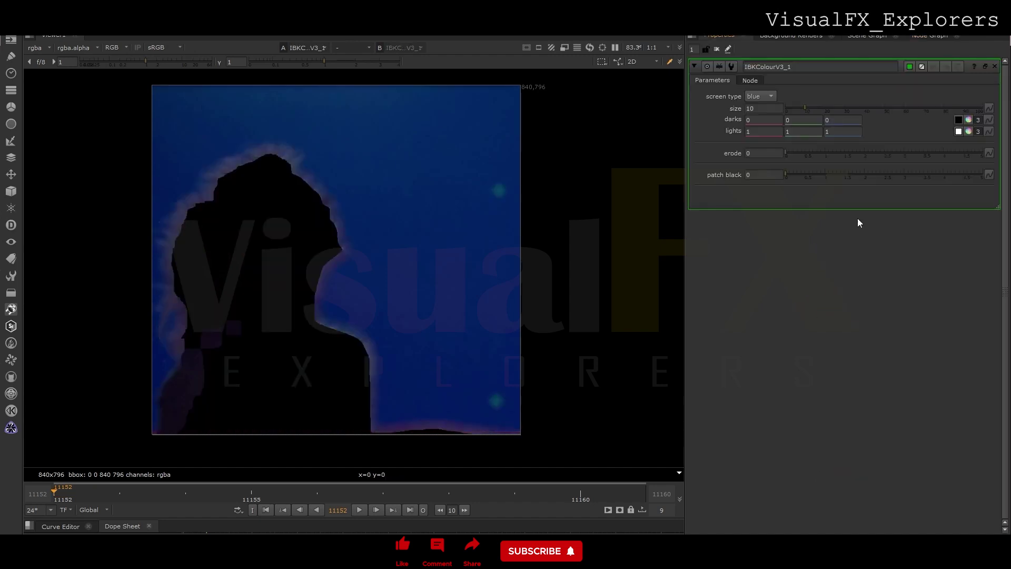
double_click(765, 109)
type("0.5")
key("Return")
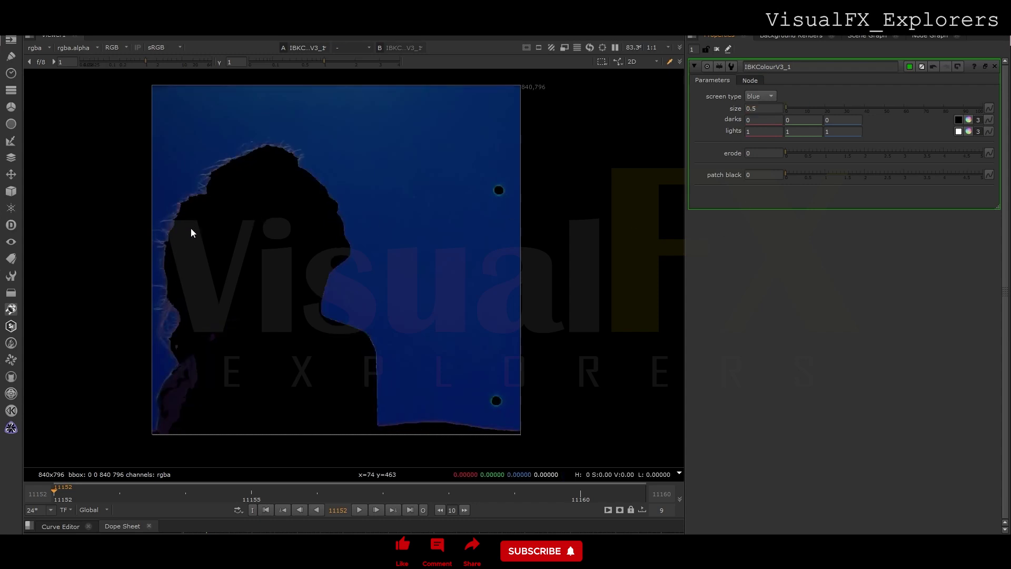
Lower the blue channel of the IBKColour node's darks to -0.09
left_click(970, 120)
left_click(887, 245)
left_click_drag(886, 246, 883, 268)
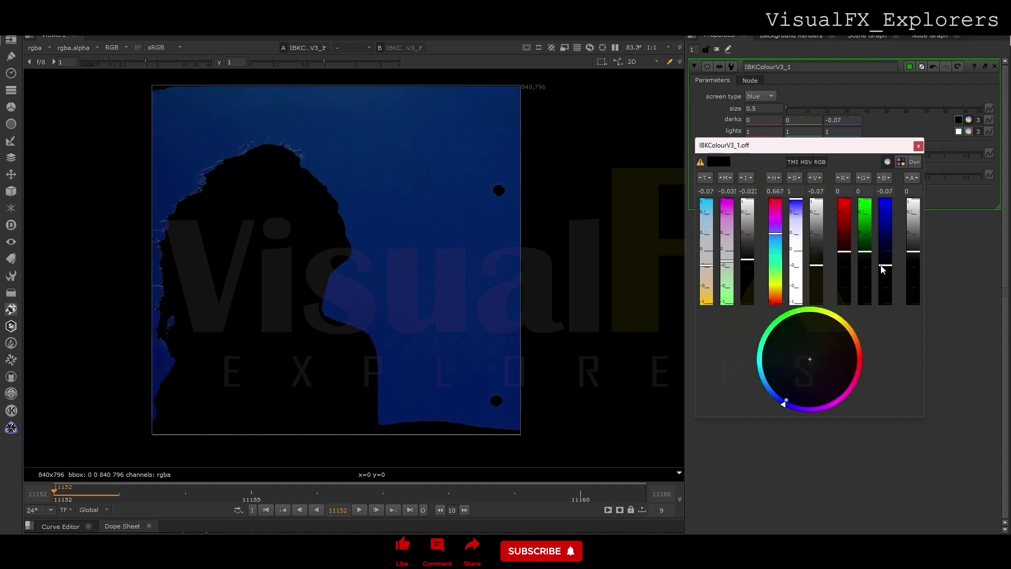
left_click_drag(883, 269, 883, 271)
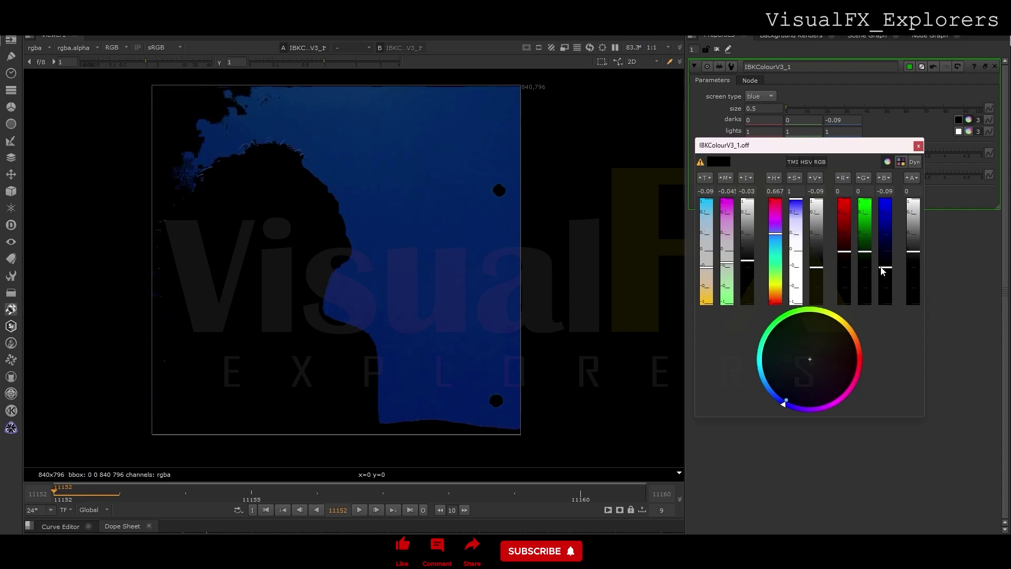
left_click(918, 146)
Raise the IBKColour node's lights to 1.22 red, 1.46 green and 1.12 blue
left_click(968, 132)
left_click_drag(890, 235, 885, 232)
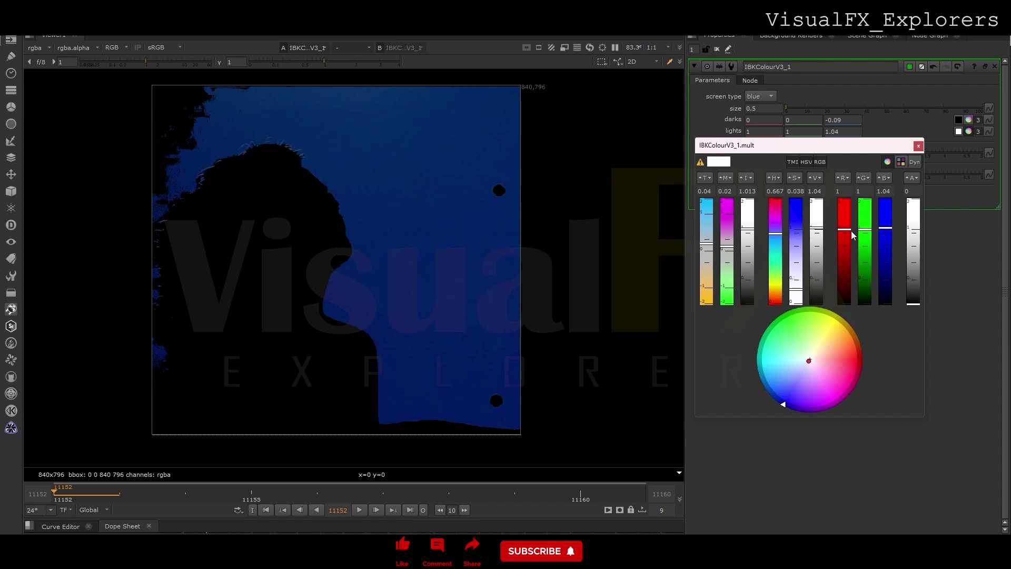
left_click_drag(847, 230, 887, 225)
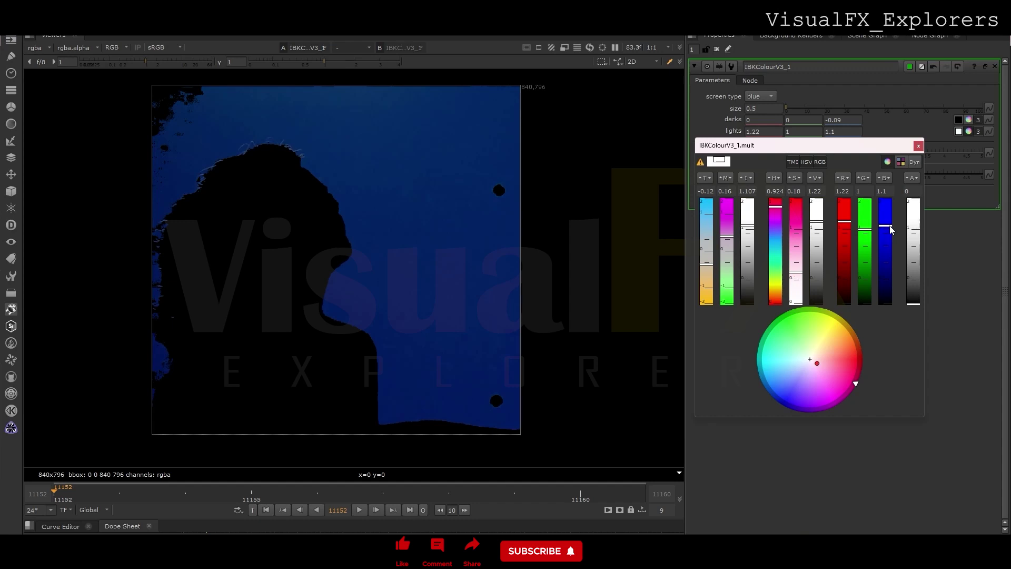
left_click_drag(890, 229, 870, 215)
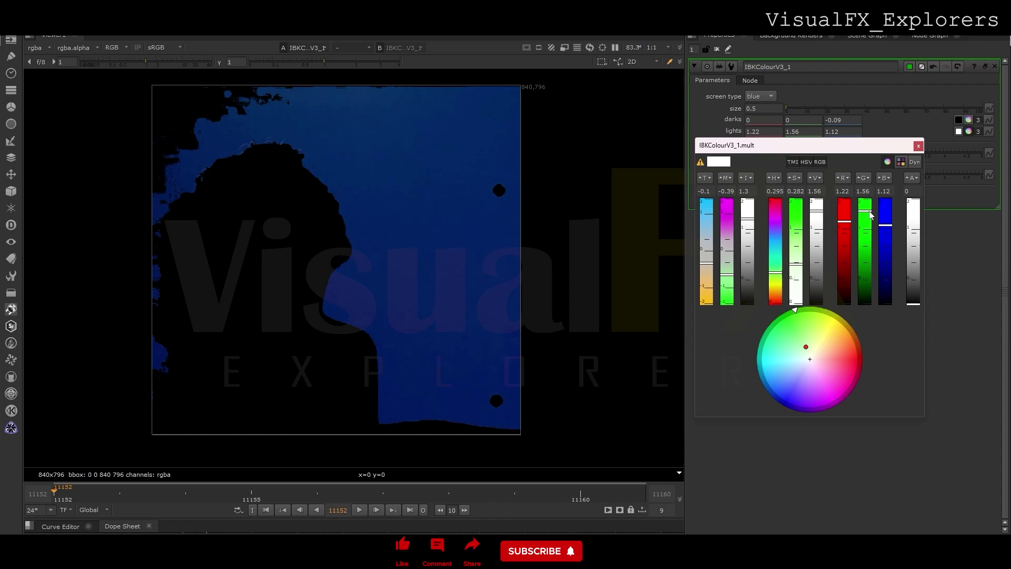
left_click_drag(870, 215, 870, 219)
left_click(917, 147)
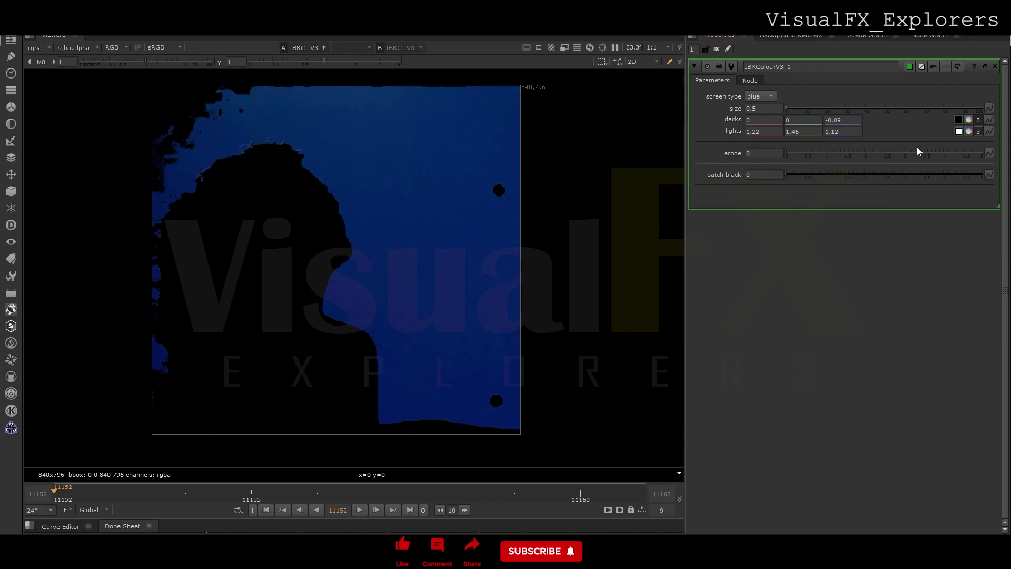
Set the IBKColour node's erode to 5
left_click(761, 152)
type("5")
key("Return")
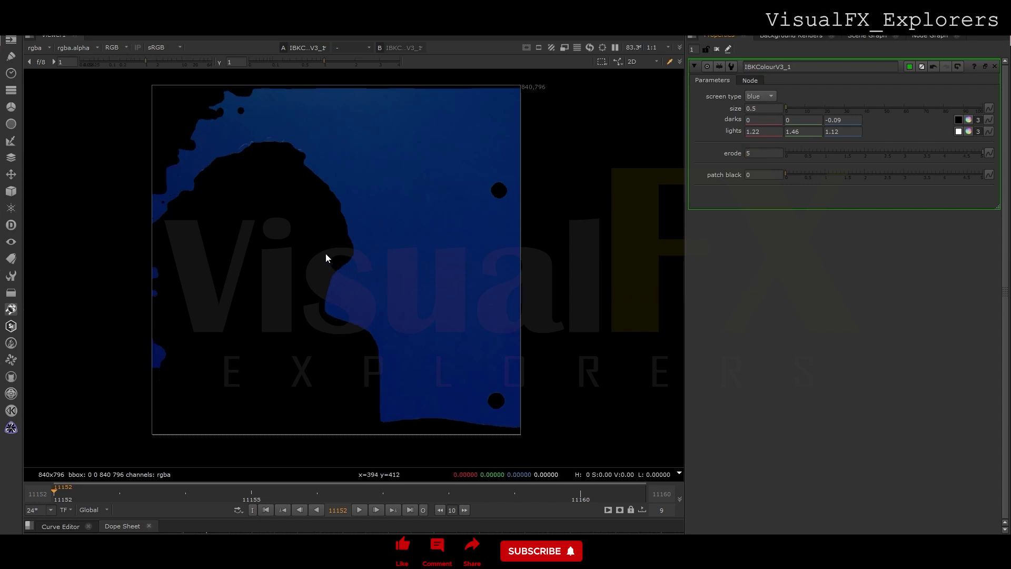
Duplicate the IBKColour node so the copy sits directly below it in the pipe
left_click(937, 36)
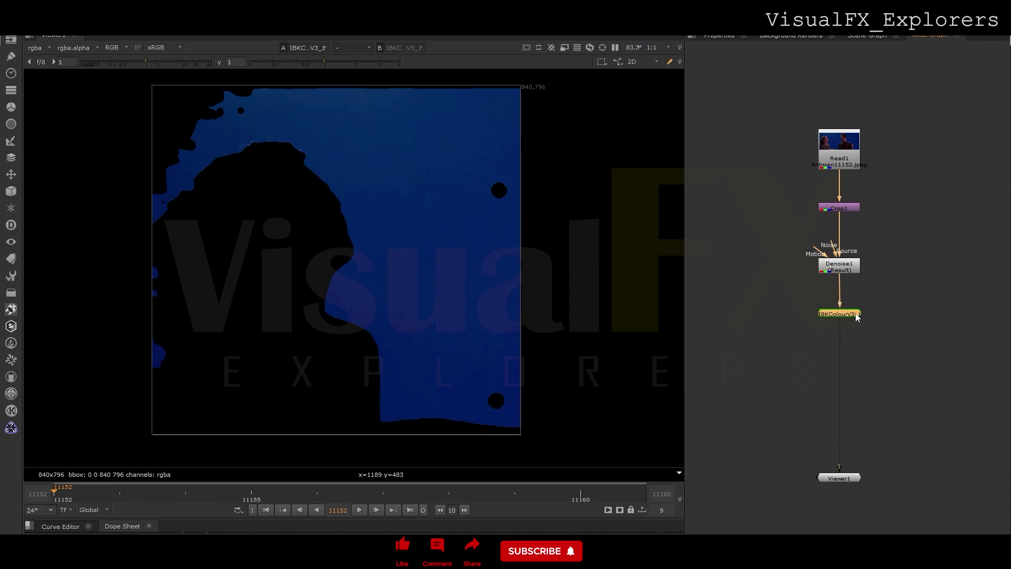
key("ctrl+c")
key("ctrl+v")
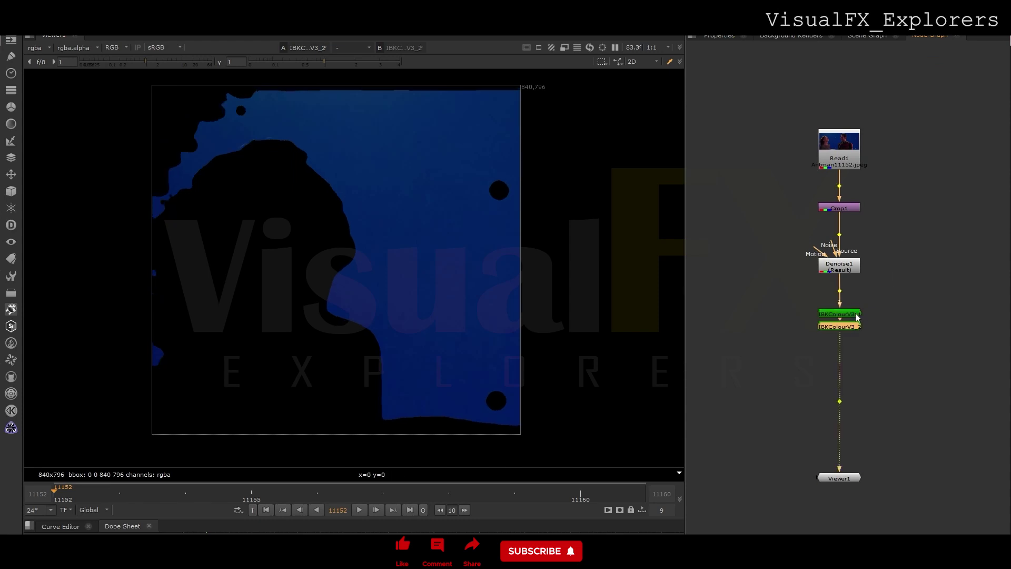
left_click_drag(849, 330, 853, 334)
Set the second IBKColour node's erode to 0 and patch black to 2
double_click(852, 333)
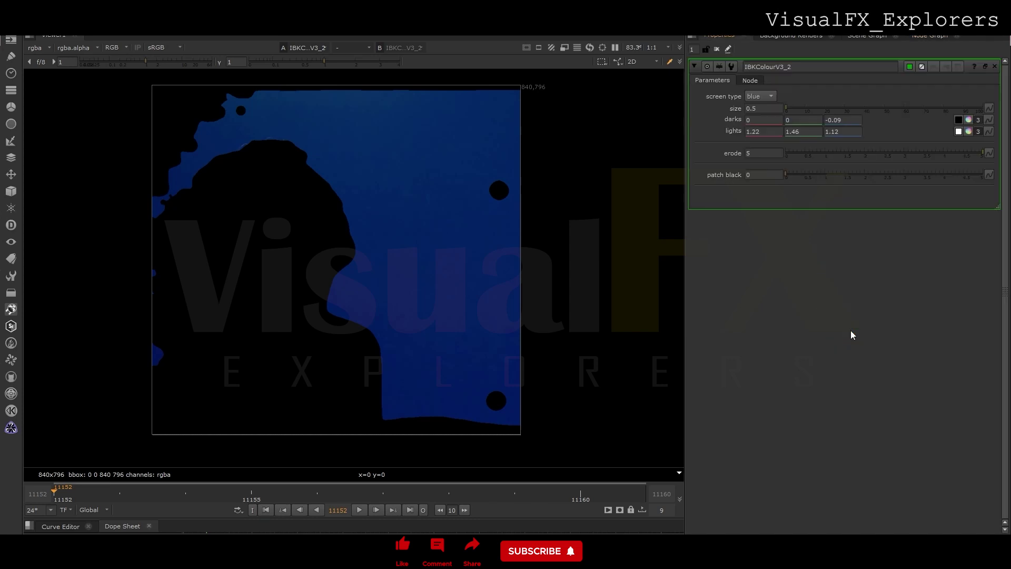
double_click(749, 153)
type("0")
double_click(762, 175)
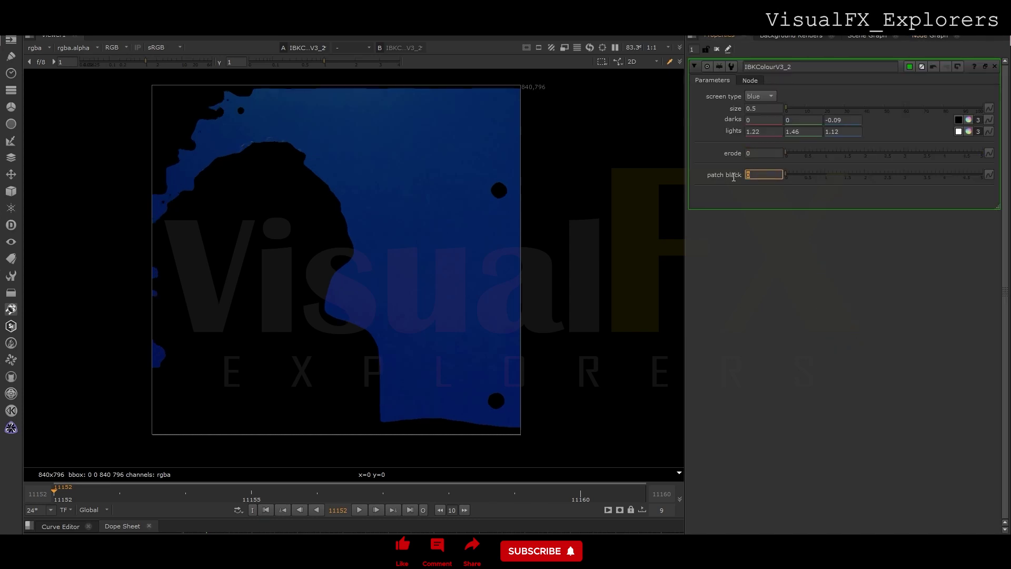
type("2")
left_click(770, 275)
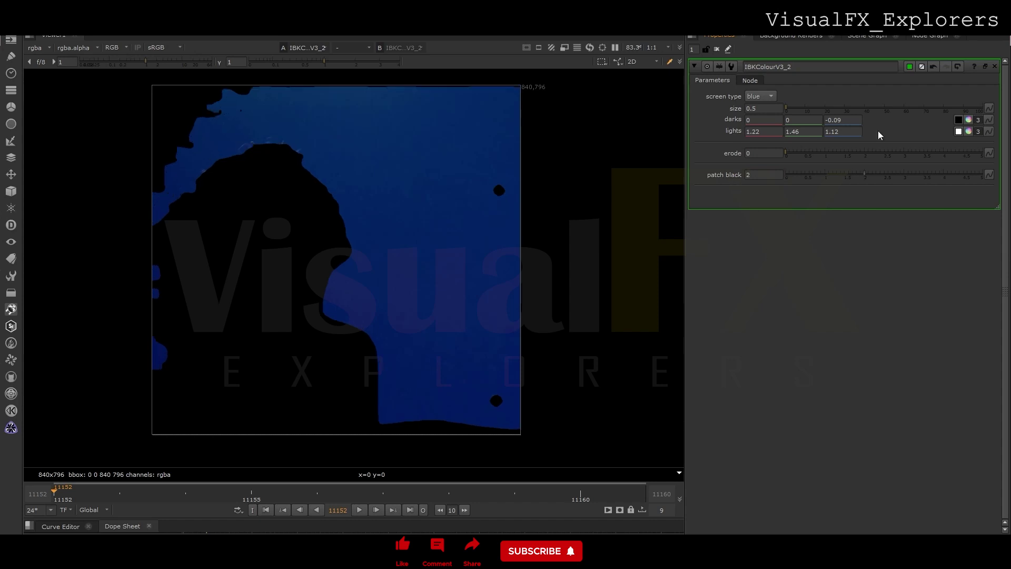
Duplicate the second IBKColour node below itself and set the copy's patch black to 4
left_click(919, 36)
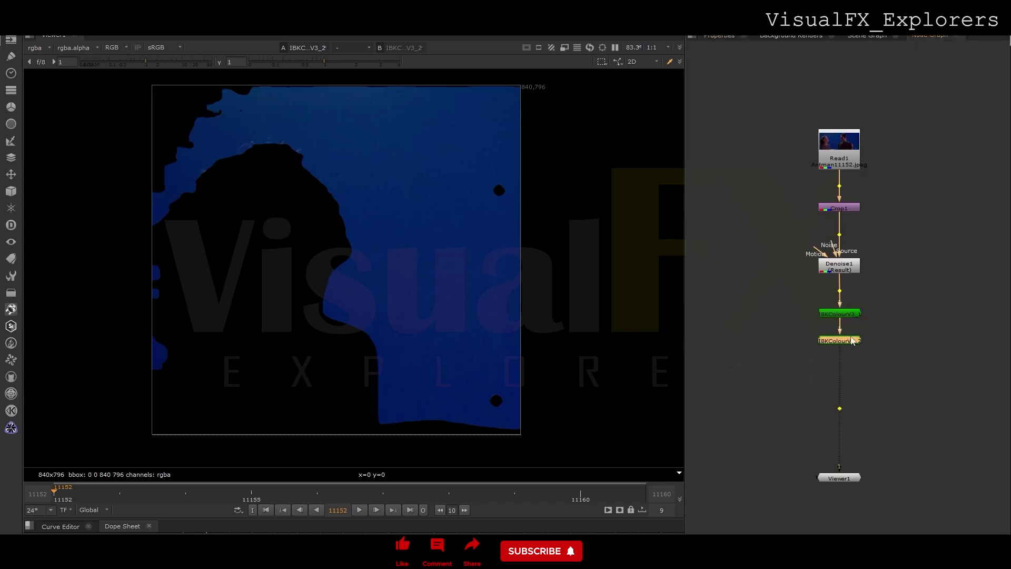
key("ctrl+c")
key("ctrl+v")
double_click(853, 361)
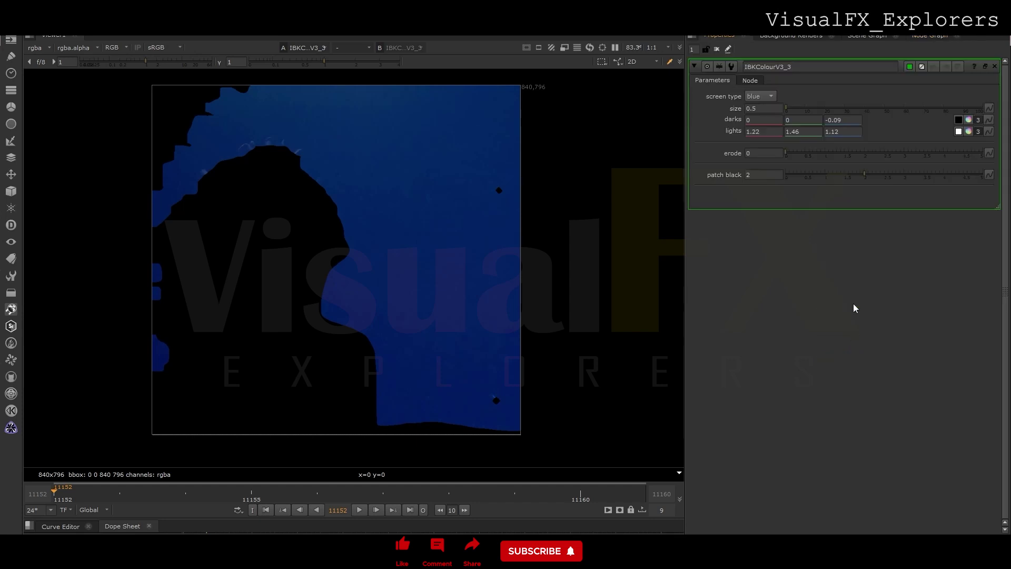
double_click(762, 173)
type("4")
left_click(755, 232)
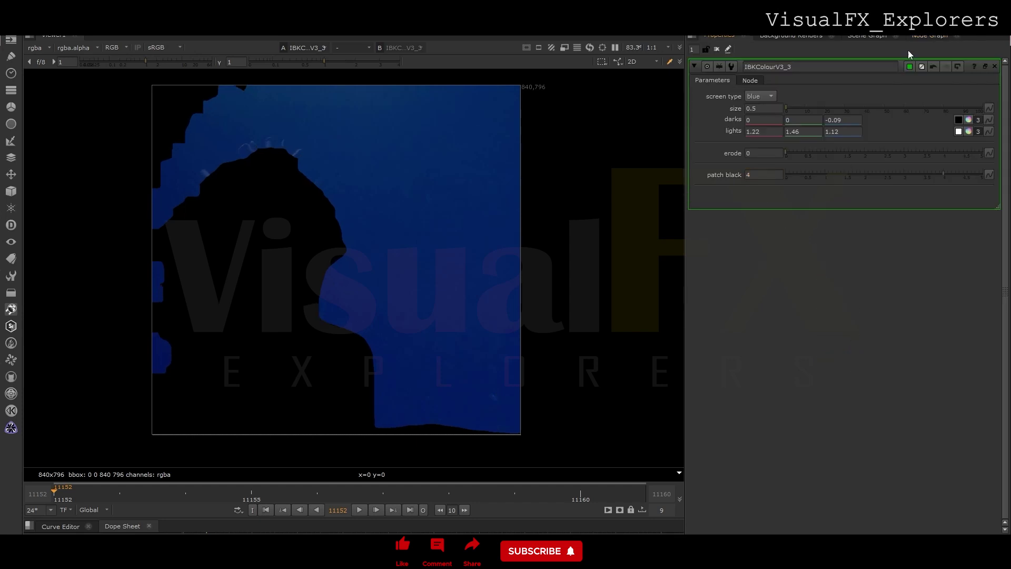
Duplicate the third IBKColour node at the end of the chain and set the copy's patch black to 8
left_click(928, 35)
key("ctrl+c")
key("ctrl+v")
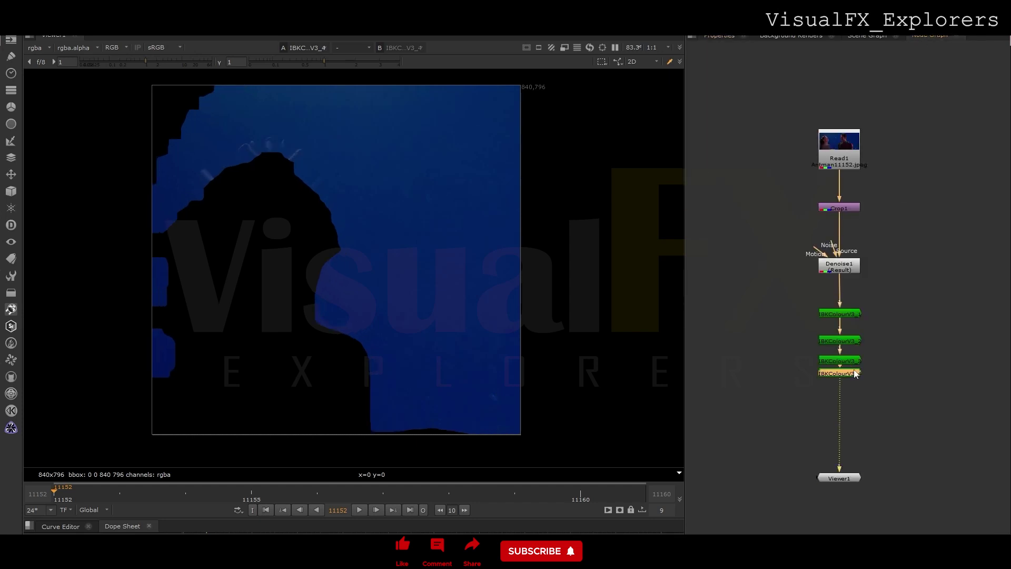
double_click(853, 381)
type("8")
left_click(763, 247)
Add a fifth IBKColour copy at the end of the chain and set its patch black to 16
left_click(928, 36)
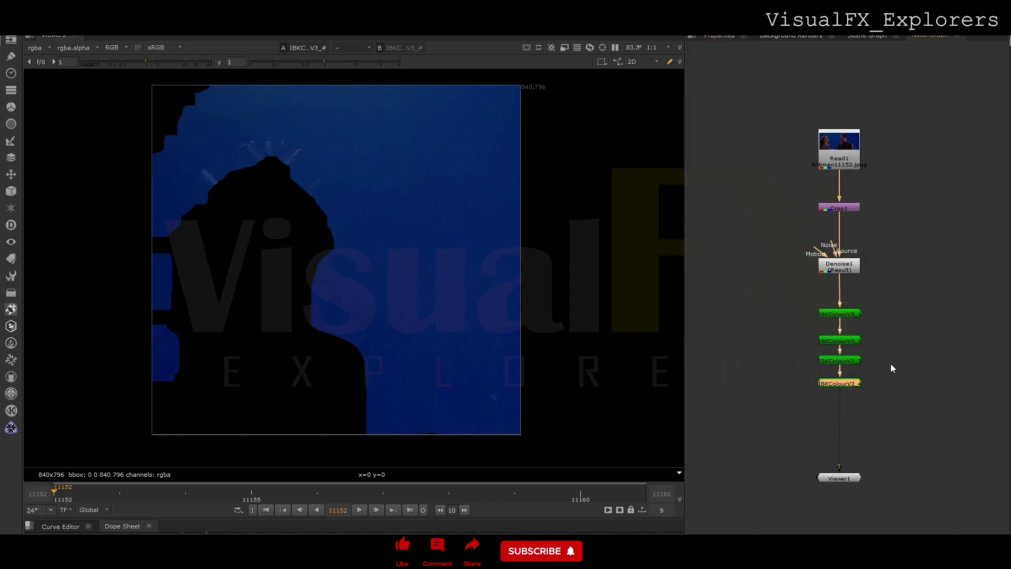
key("ctrl+v")
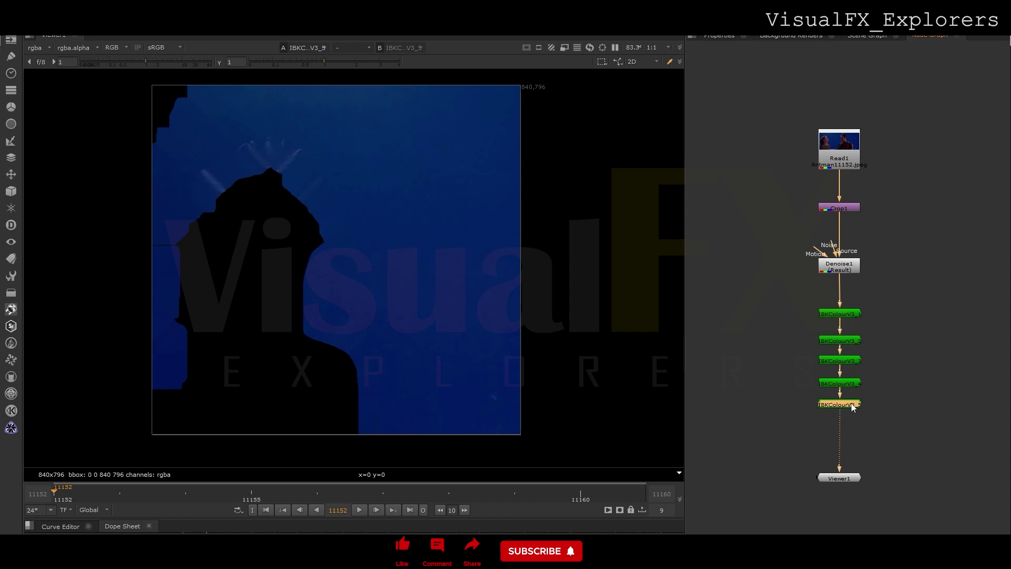
double_click(850, 403)
left_click(747, 175)
type("1")
key("Return")
Add a sixth IBKColour copy at the end of the chain and update its patch black value
left_click(930, 35)
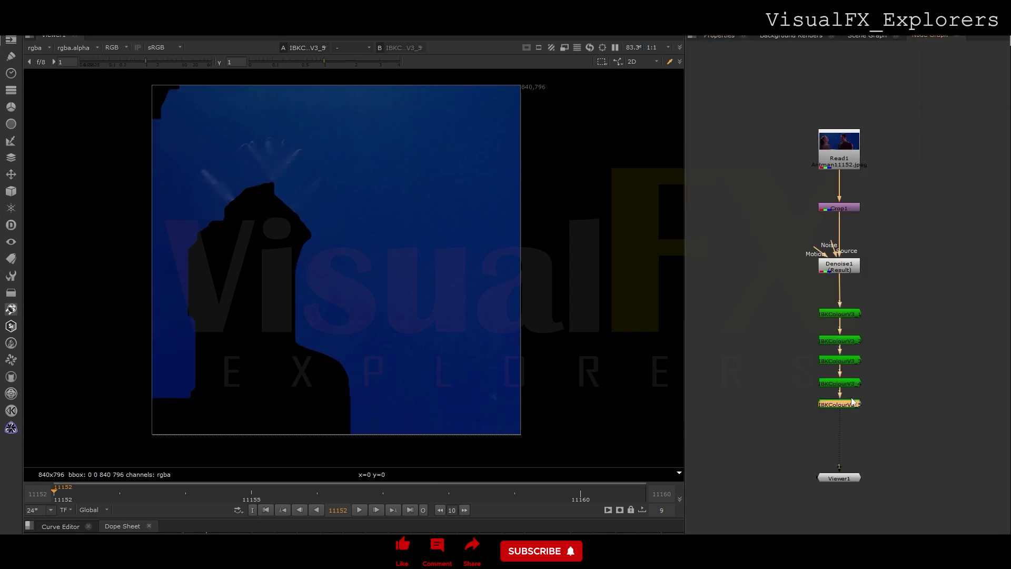
key("ctrl+c")
key("ctrl+v")
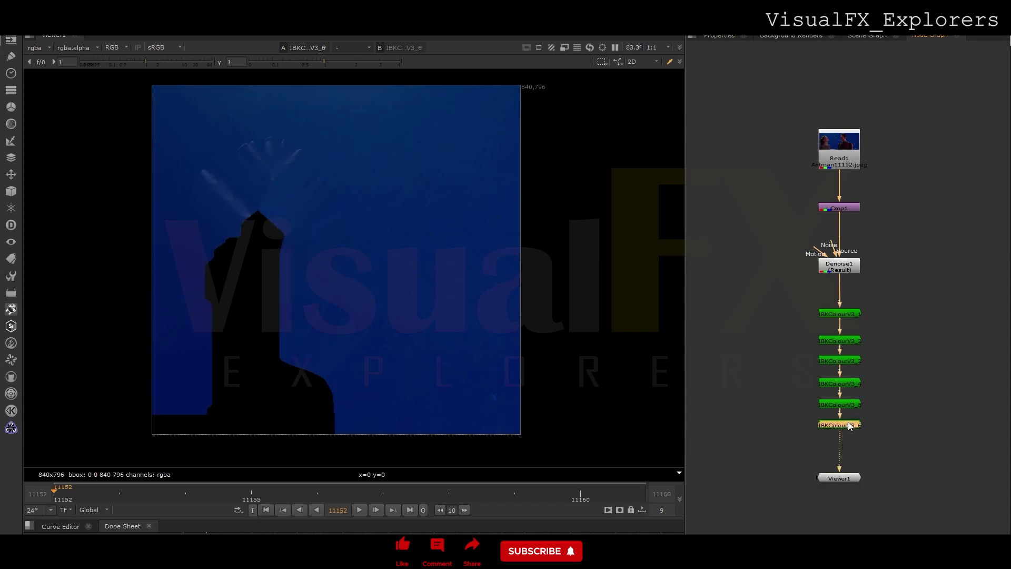
double_click(847, 421)
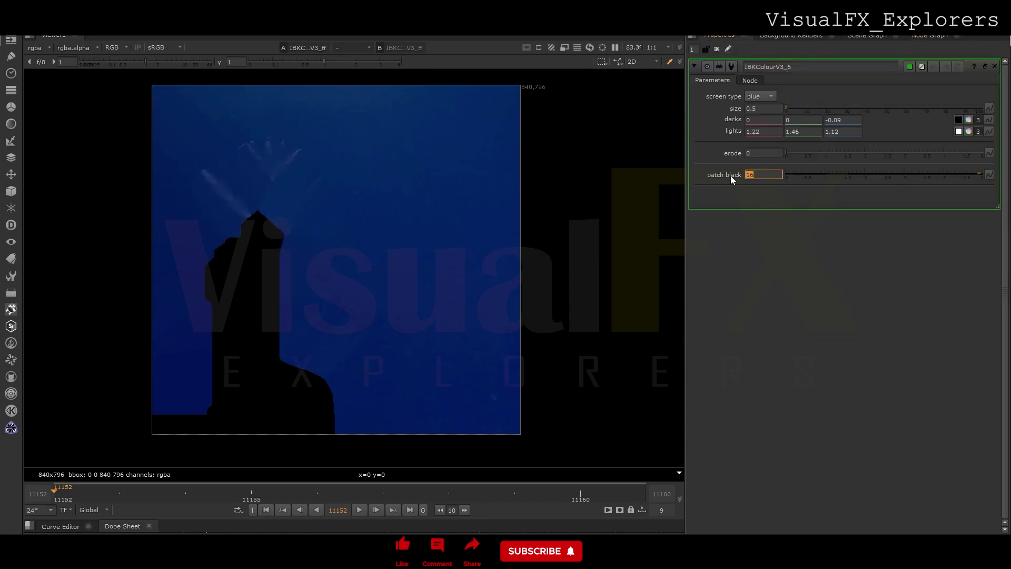
key("Return")
left_click(925, 36)
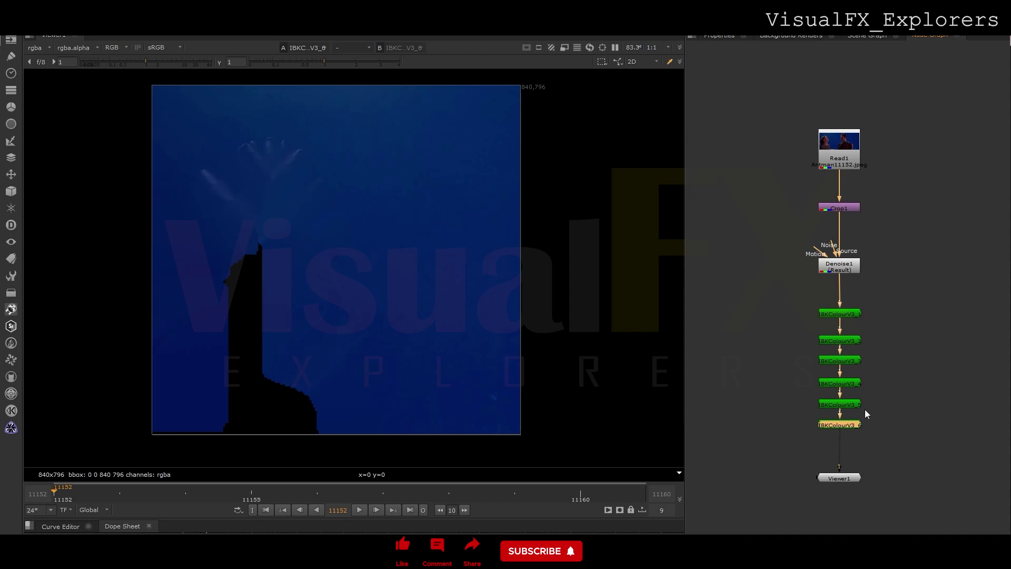
Move the Viewer node further down and add a seventh IBKColour copy to the chain with patch black 64
middle_click_drag(864, 409, 823, 348)
left_click_drag(822, 349, 824, 461)
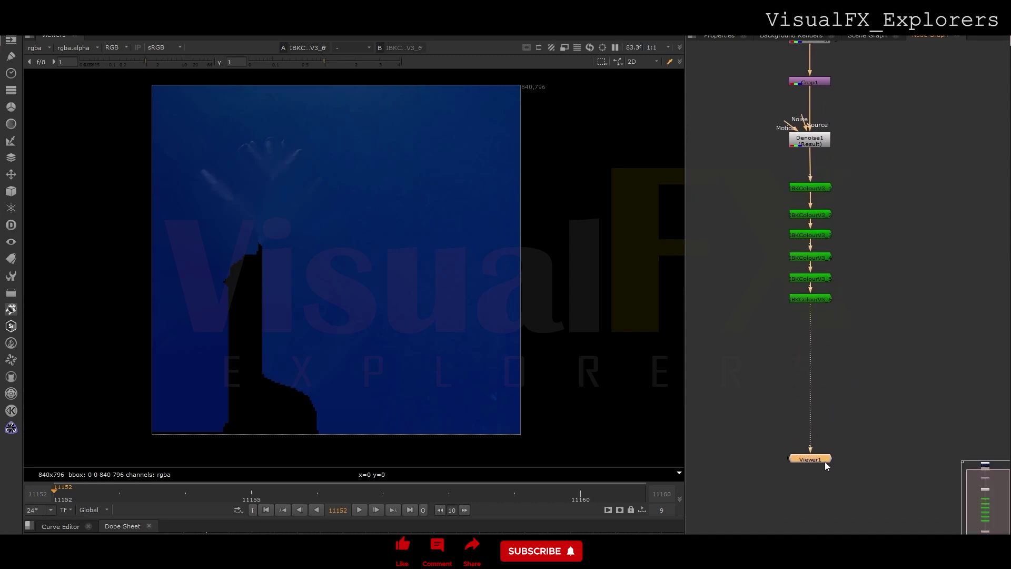
left_click(816, 300)
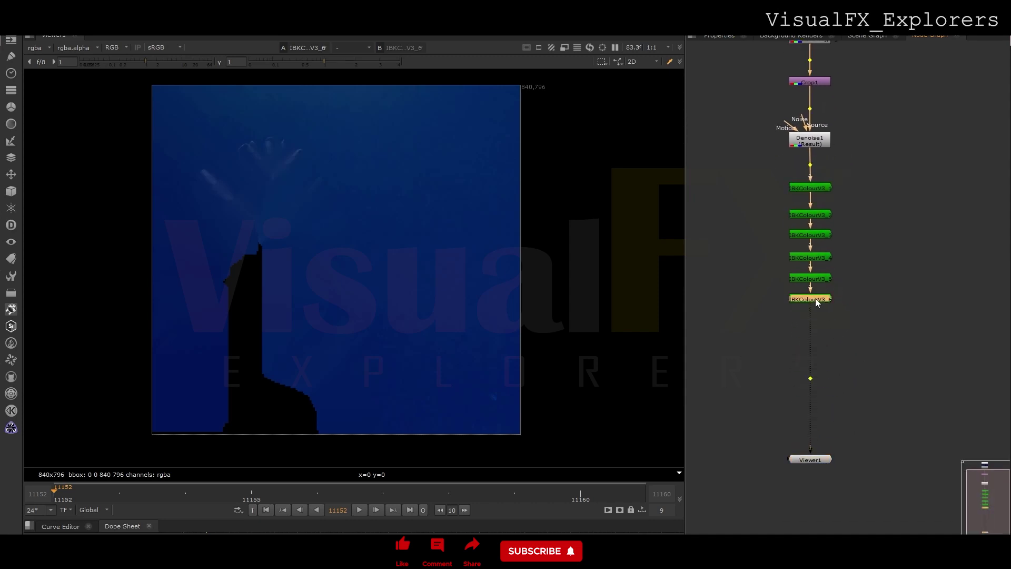
key("ctrl+c")
key("ctrl+v")
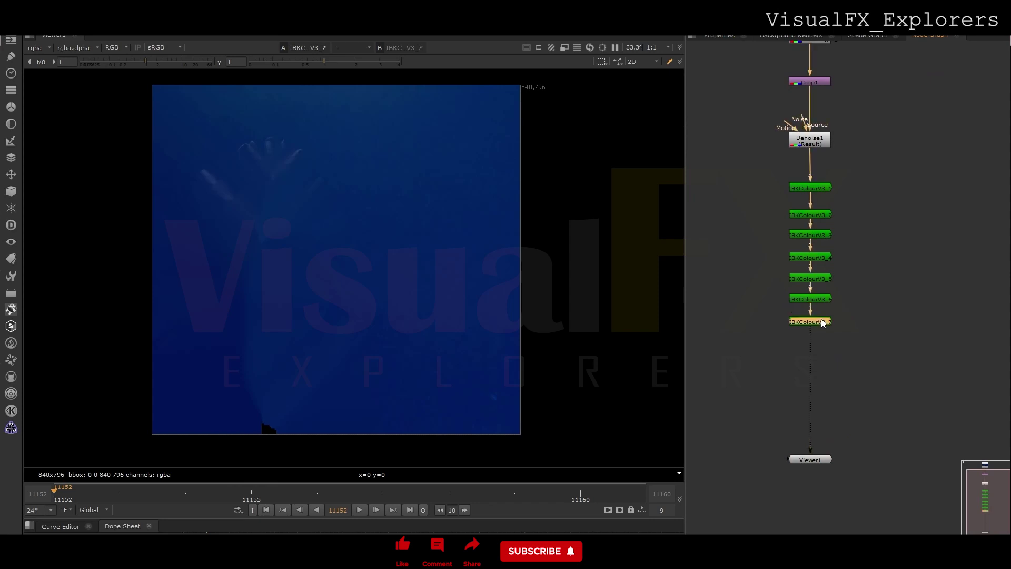
double_click(823, 322)
double_click(759, 177)
type("64")
key("Return")
left_click(917, 35)
scroll(258, 323, "down", 2)
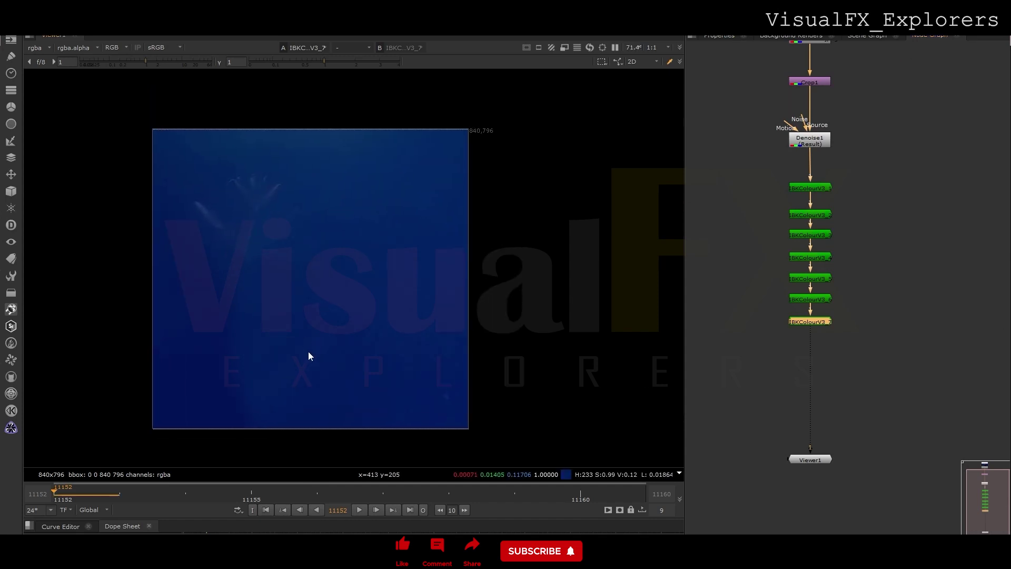
Add an IBKGizmo node beside the IBKColour chain
left_click(876, 371)
key("Tab")
type("IBK")
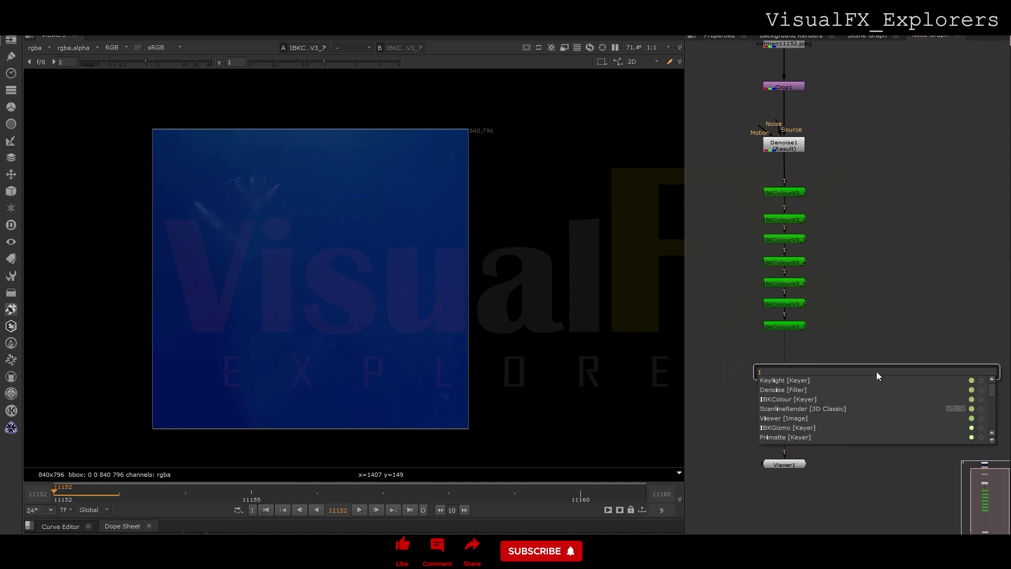
left_click(816, 390)
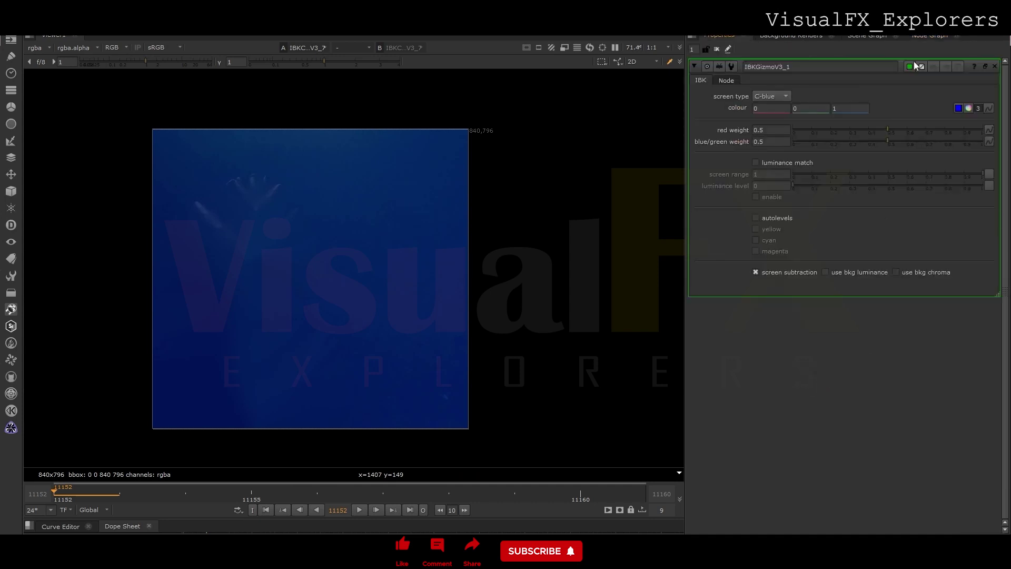
left_click(927, 36)
Connect the IBKGizmo's fg input to Denoise1 through a Dot and its c input to the last IBKColour, and view it
left_click_drag(872, 362, 798, 150)
left_click_drag(849, 237, 907, 148, "ctrl")
key("1")
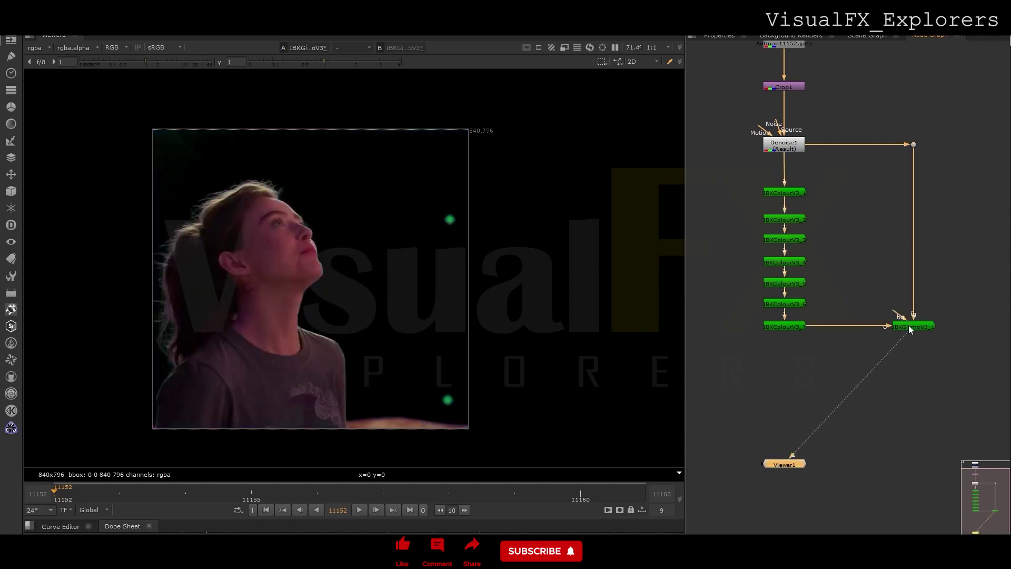
Compare the IBKGizmo's alpha matte with its RGB result to check the edges and background noise
key("a")
key("a")
key("a")
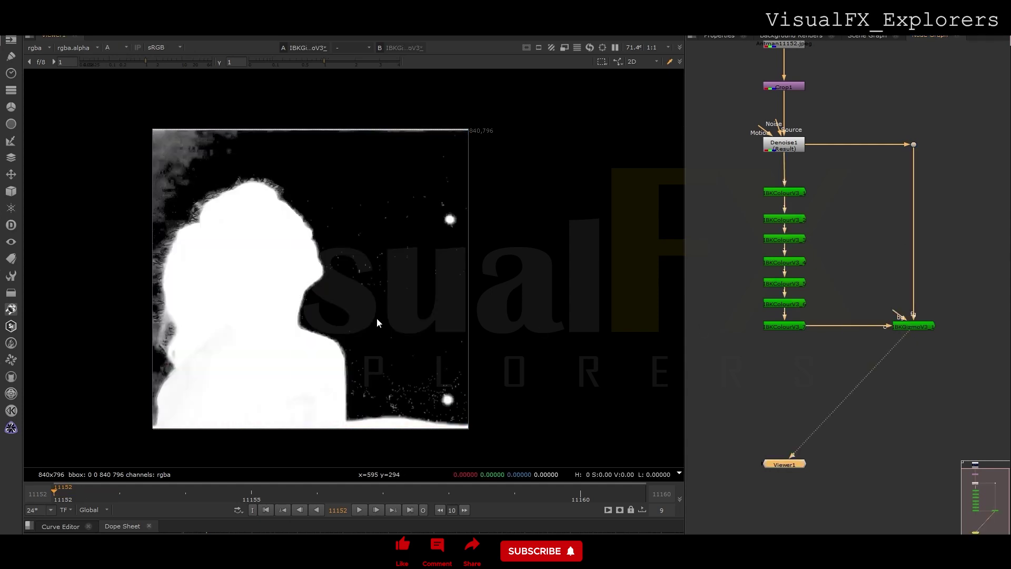
key("a")
key("a")
key("a")
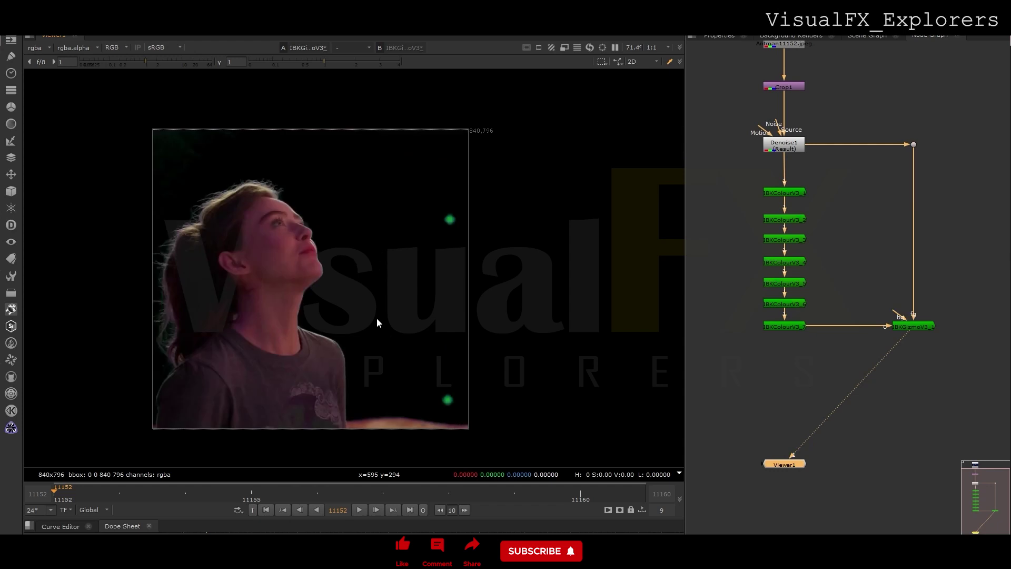
key("a")
key("a")
key("a")
key("a")
key("a")
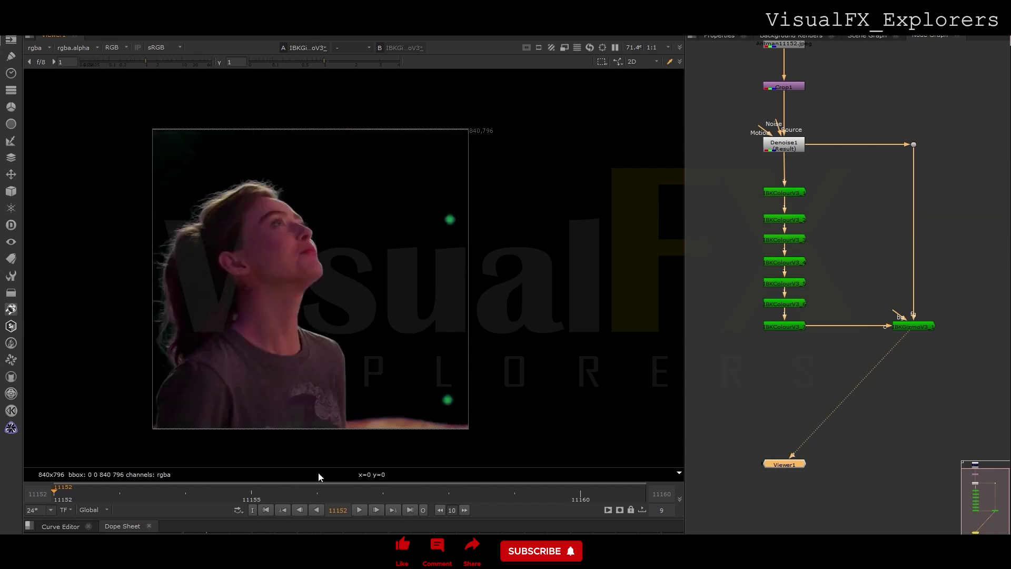
key("a")
key("a")
key("a")
Scrub and play back the keyed result, returning to frame 11152
left_click(217, 494)
left_click_drag(217, 494, 73, 501)
left_click(359, 508)
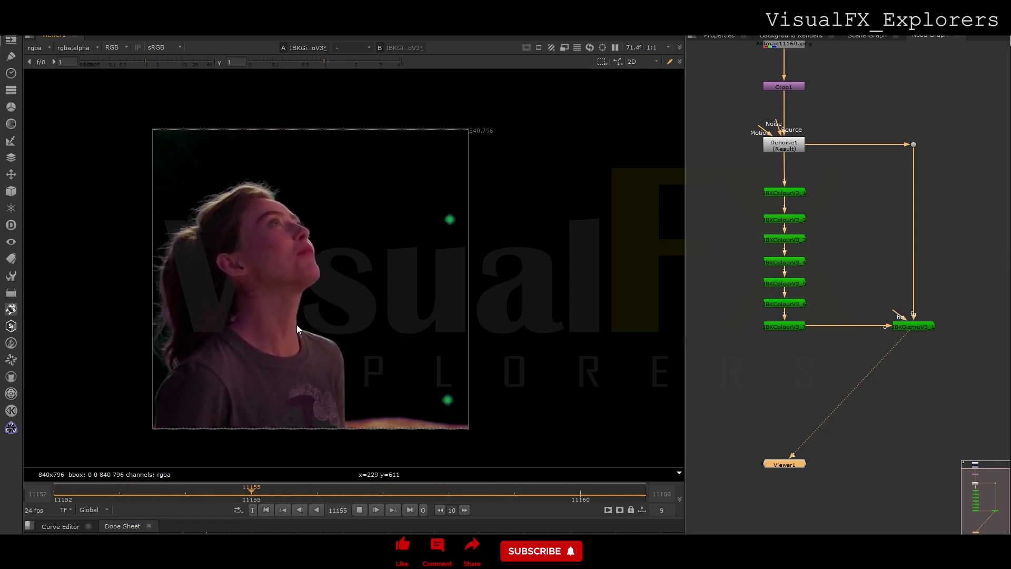
left_click(360, 510)
left_click(178, 495)
left_click_drag(178, 495, 55, 495)
View the Denoise1 output and the first IBKColour output, examining the leftover hair detail on top of the head
key("1")
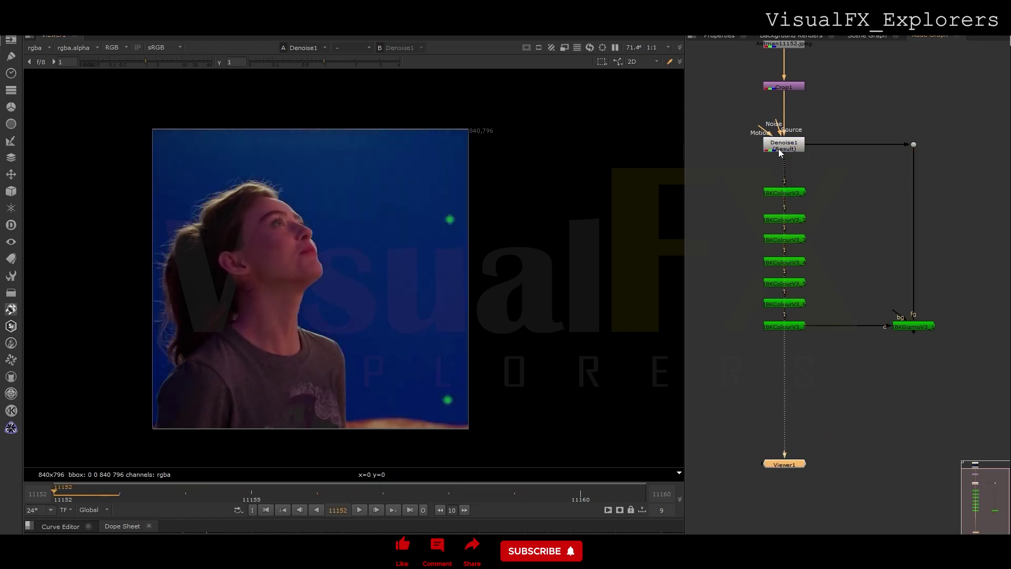
left_click(789, 193)
key("1")
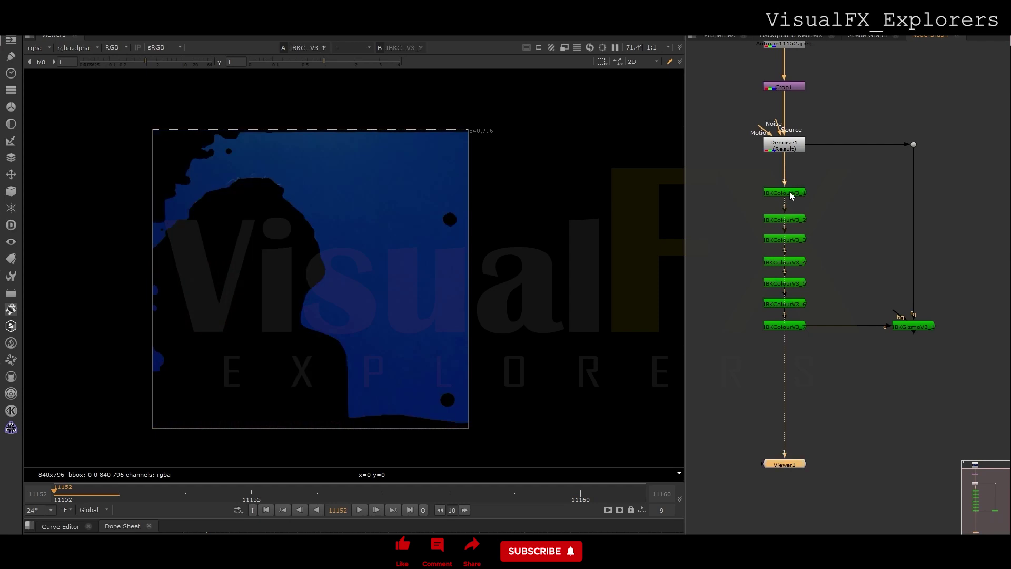
scroll(263, 206, "up", 3)
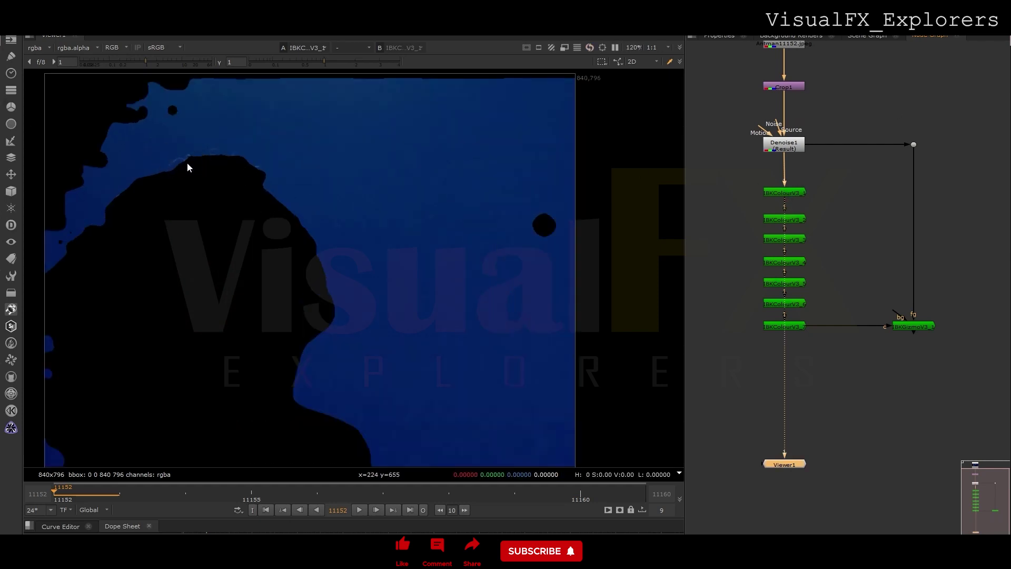
Move the six lower IBKColour nodes down, shift the IBKGizmo and Viewer to match, and view the IBKGizmo
left_click(924, 328)
left_click_drag(745, 210, 798, 382)
left_click(910, 331)
left_click_drag(910, 331, 907, 386)
left_click_drag(790, 464, 919, 473)
left_click_drag(921, 463, 922, 389)
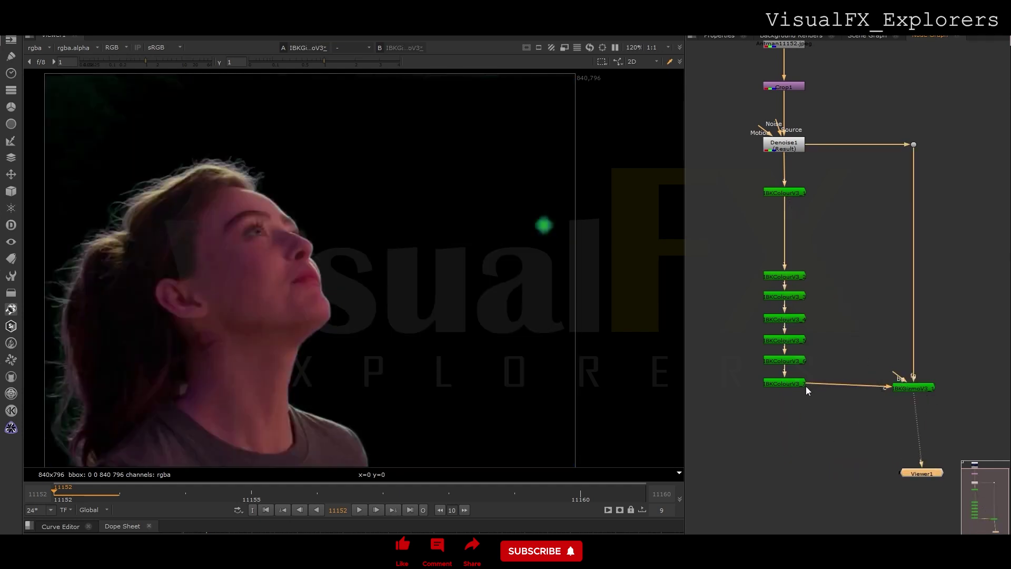
View the first IBKColour node and insert a Merge node between it and the second IBKColour
left_click(789, 193)
key("1")
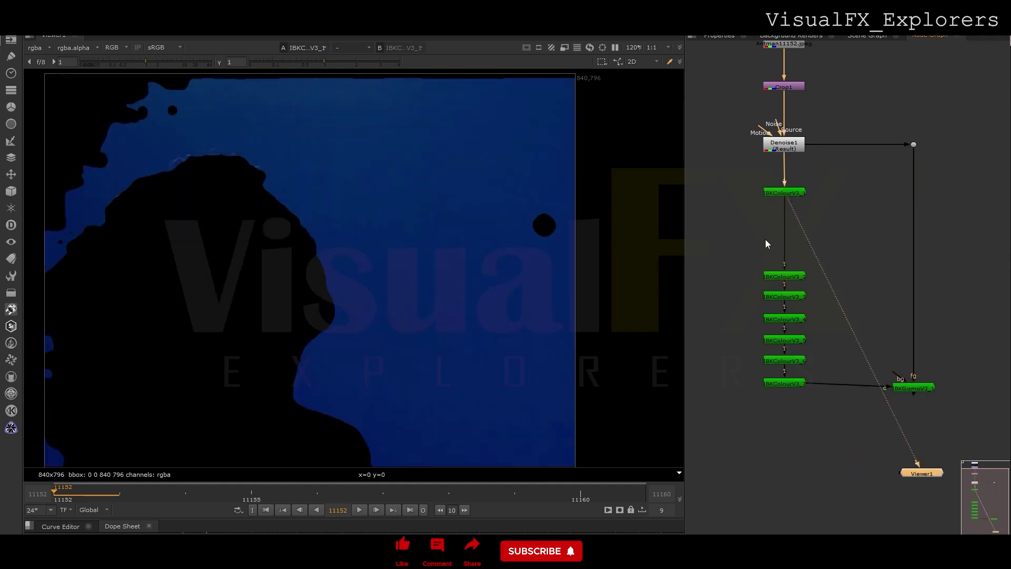
key("m")
left_click(925, 37)
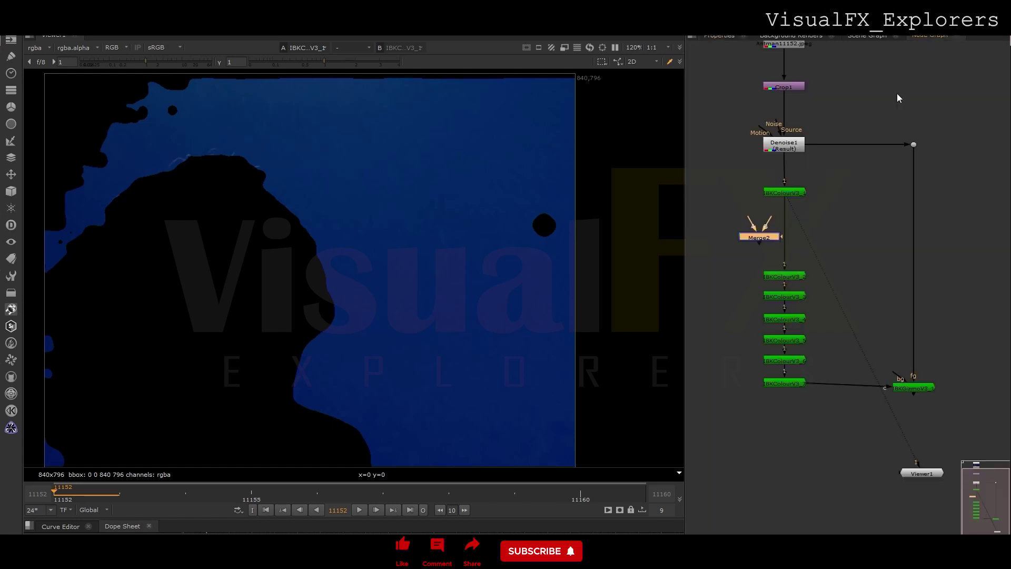
left_click_drag(758, 237, 783, 241)
Add a Roto node beside the Merge, connected to the Merge's A input
left_click(753, 225)
key("o")
left_click(928, 36)
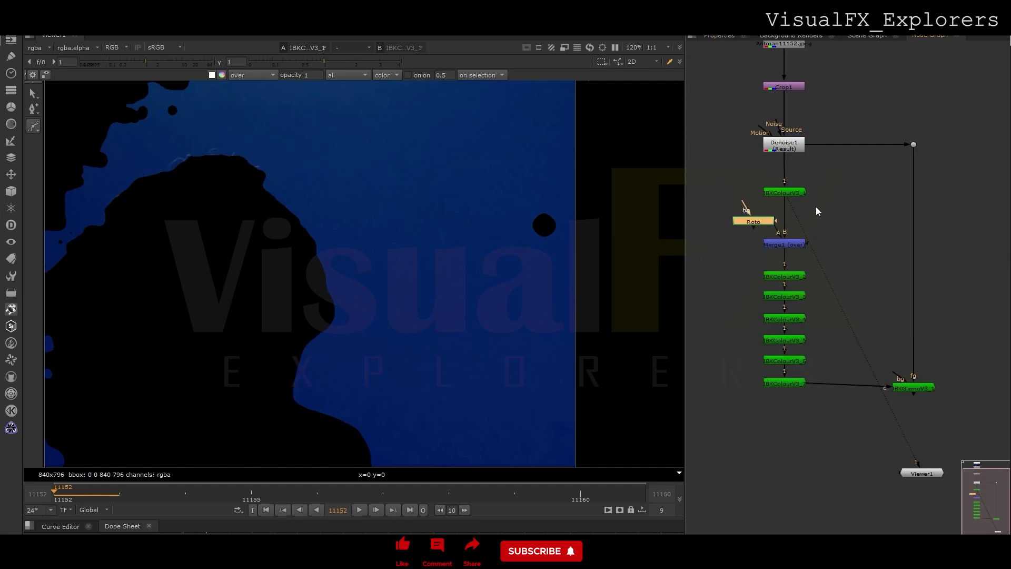
left_click_drag(758, 221, 734, 225)
Set the Merge operation to stencil and view the Merge output
double_click(778, 245)
left_click(759, 93)
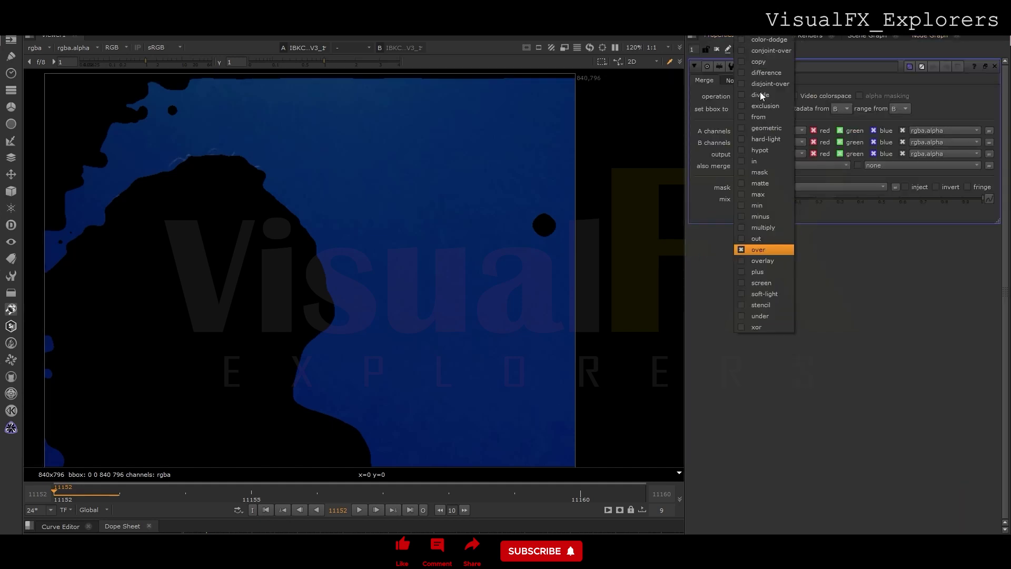
key("Escape")
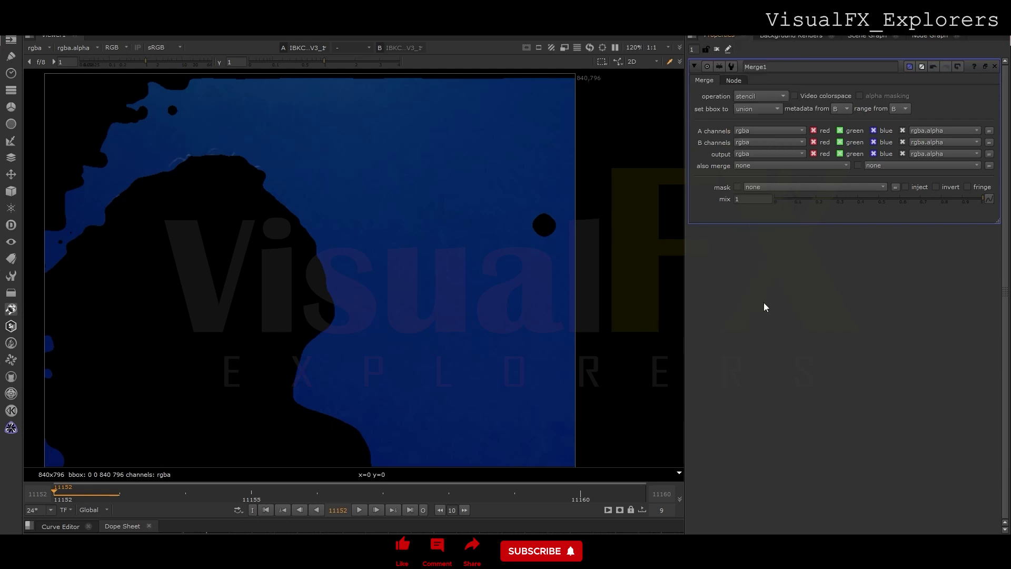
left_click(912, 37)
key("1")
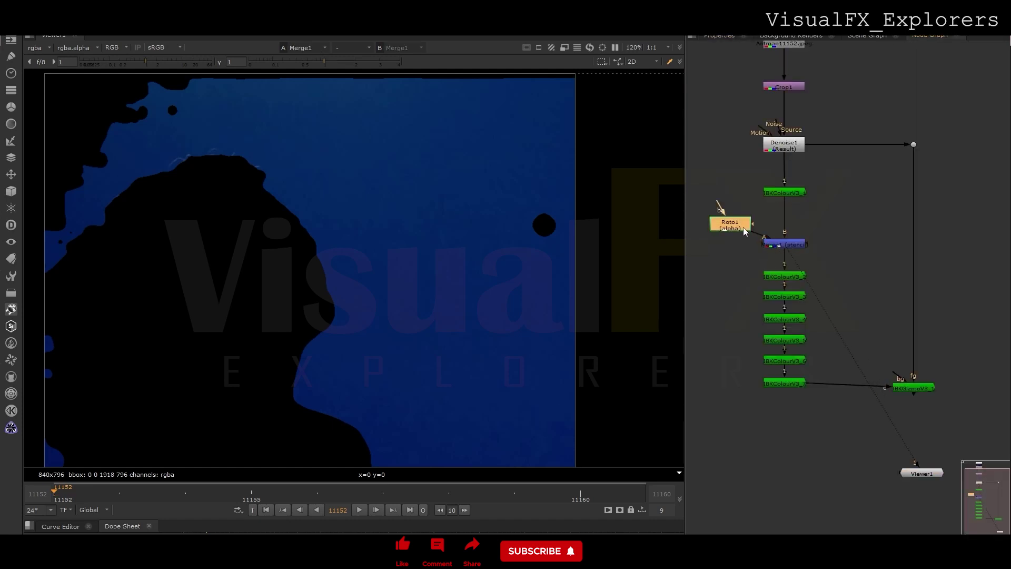
Draw a closed Bezier roto shape around the stray hair wisps along the top of the head at frame 11152
left_click_drag(743, 227, 734, 212)
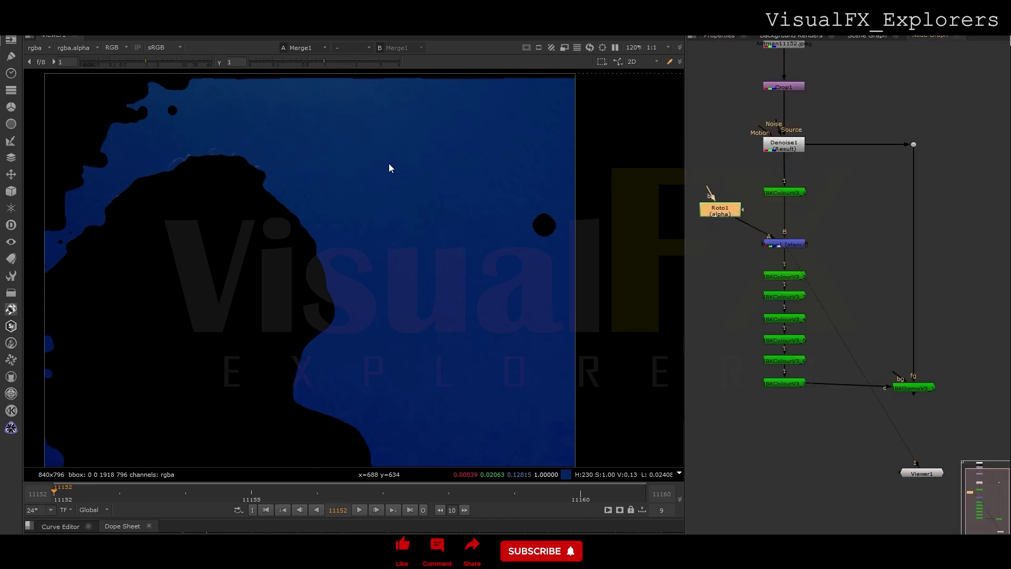
double_click(708, 206)
scroll(201, 164, "up", 3)
scroll(201, 163, "up", 1)
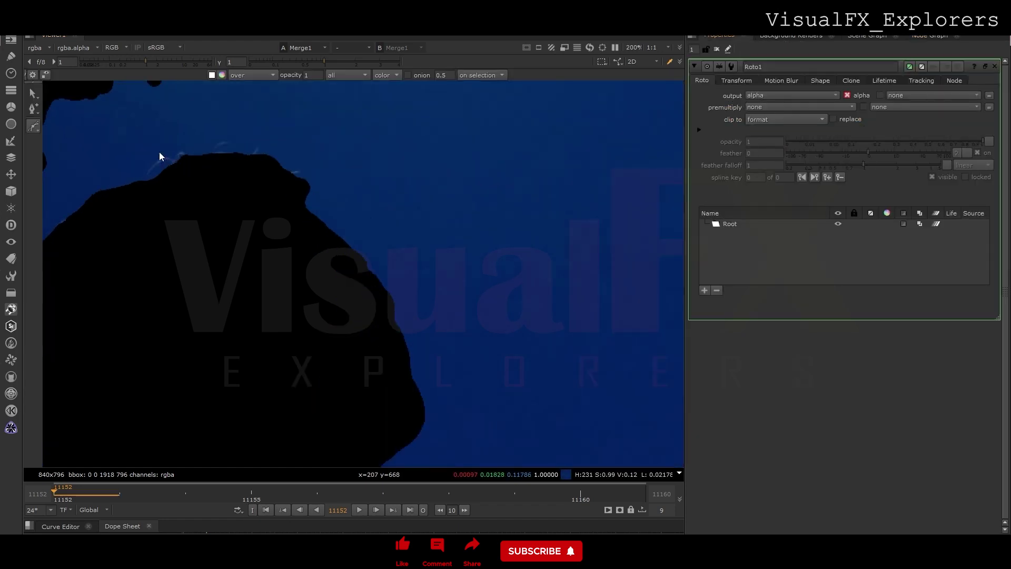
left_click(158, 151)
left_click(141, 165)
left_click(138, 175)
left_click(144, 183)
left_click(152, 185)
left_click(193, 173)
left_click(275, 178)
left_click(298, 184)
left_click(288, 162)
left_click_drag(298, 183, 308, 171)
left_click(272, 152)
left_click(266, 142)
left_click(241, 146)
left_click(224, 137)
left_click(201, 142)
left_click(159, 151)
left_click_drag(95, 130, 404, 243)
left_click(315, 231)
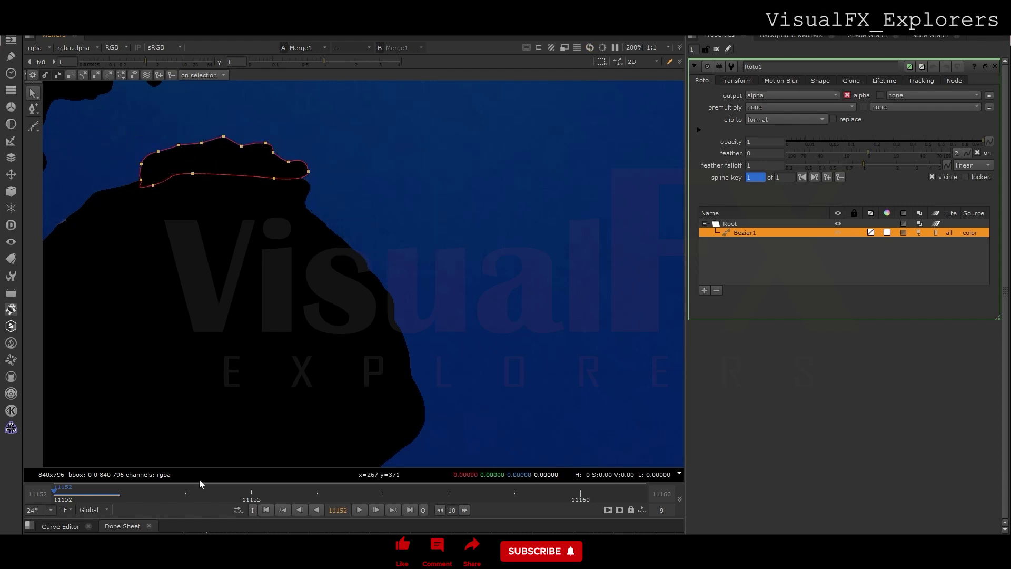
Reposition the whole roto shape over the hair at frame 11160, scrub back to 11152 and close the Roto settings
left_click_drag(548, 493, 584, 496)
left_click_drag(101, 139, 428, 217)
left_click(106, 125)
left_click_drag(105, 124, 321, 200)
mouse_move(226, 164)
left_mouse_down()
mouse_move(214, 164)
mouse_move(232, 171)
left_mouse_up()
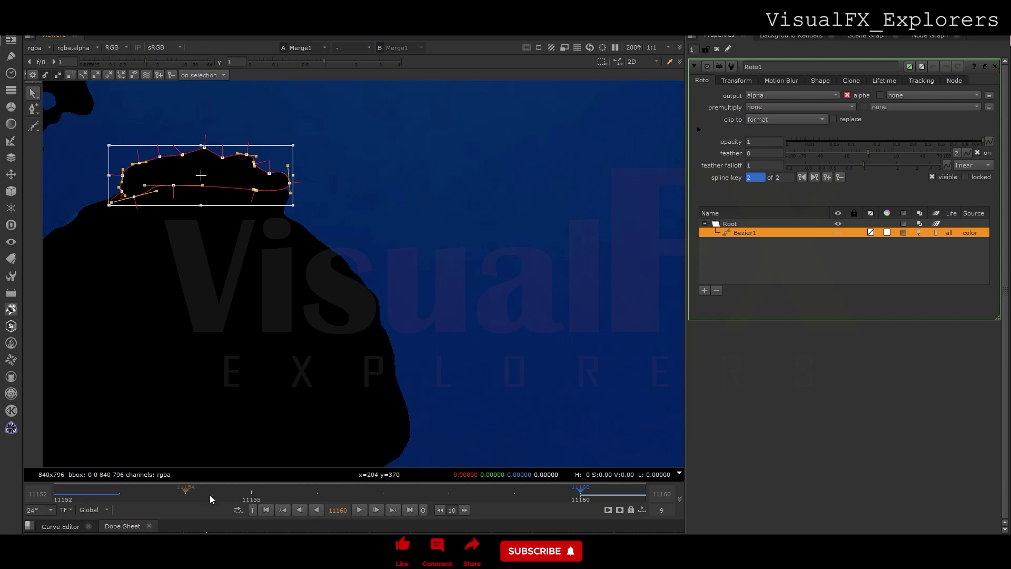
left_click_drag(358, 491, 79, 492)
left_click(716, 49)
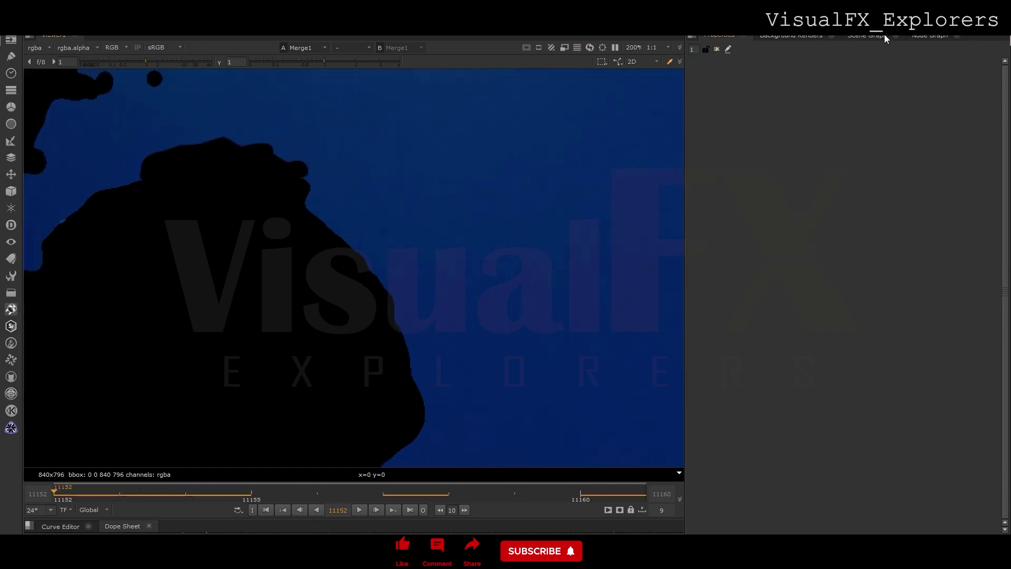
Move the Roto node up and route its connection into the Merge through a Dot
left_click(929, 35)
left_click_drag(740, 210, 729, 178)
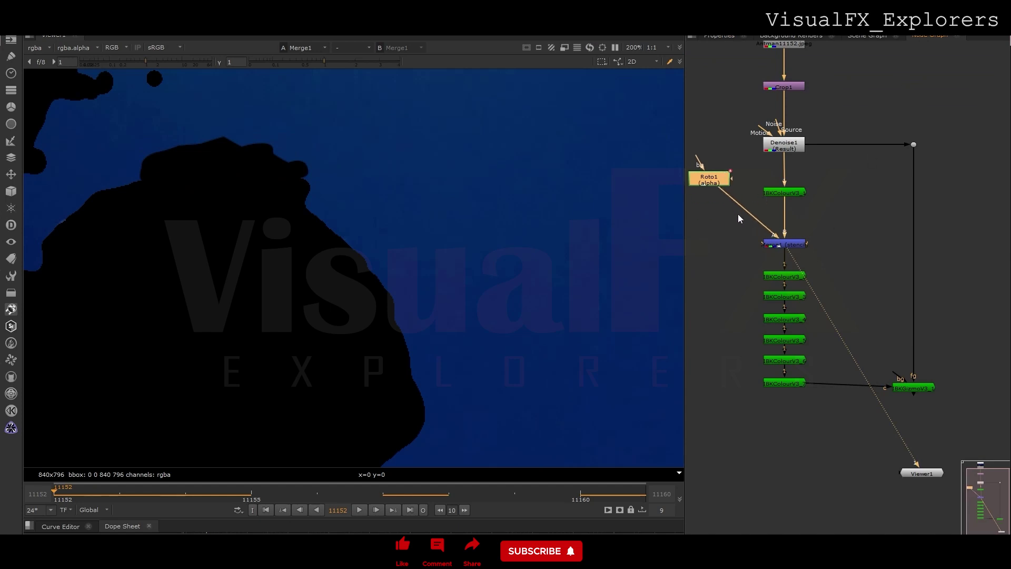
left_click_drag(747, 213, 702, 240, "ctrl")
Add a Clamp node and place it between the Roto node and the Dot
middle_click_drag(708, 248, 748, 237)
key("Tab")
type("cLAM")
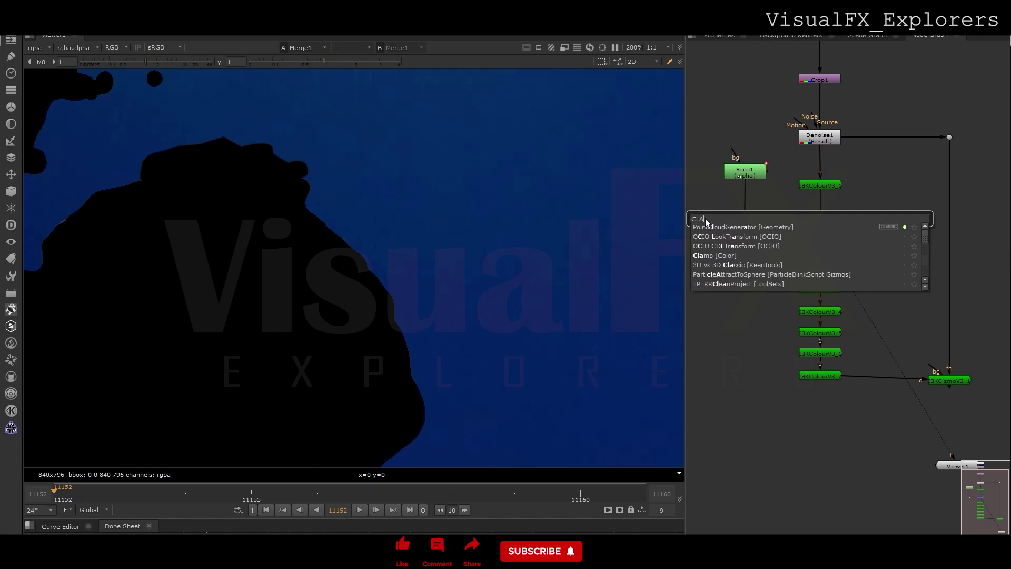
left_click(719, 246)
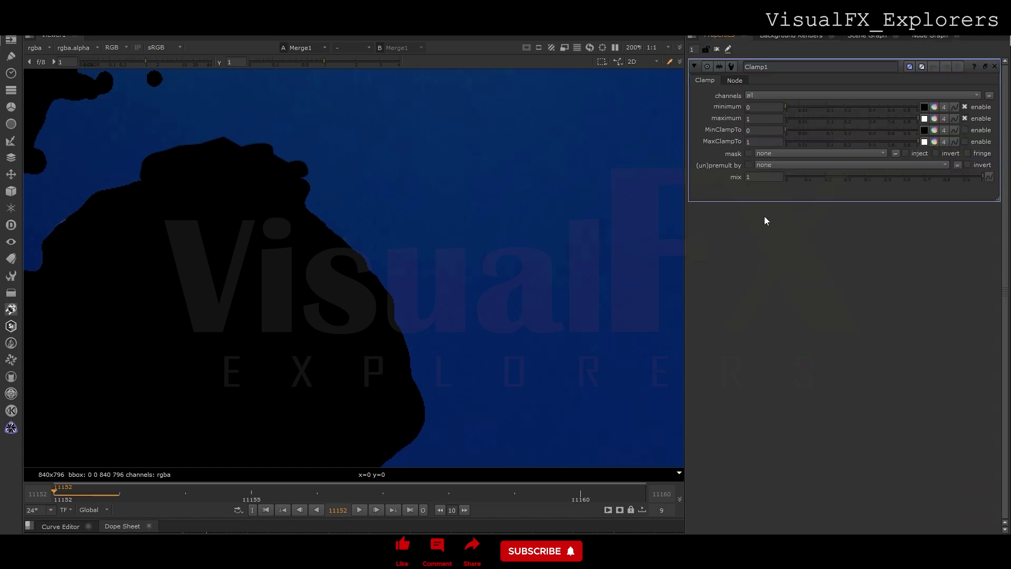
left_click(930, 35)
left_click_drag(729, 220, 754, 209)
Enable MinClampTo in the Clamp node's settings
double_click(752, 205)
left_click(763, 109)
left_click(965, 129)
Return to the node graph and view the IBKGizmo output to examine the hair edges
left_click(920, 40)
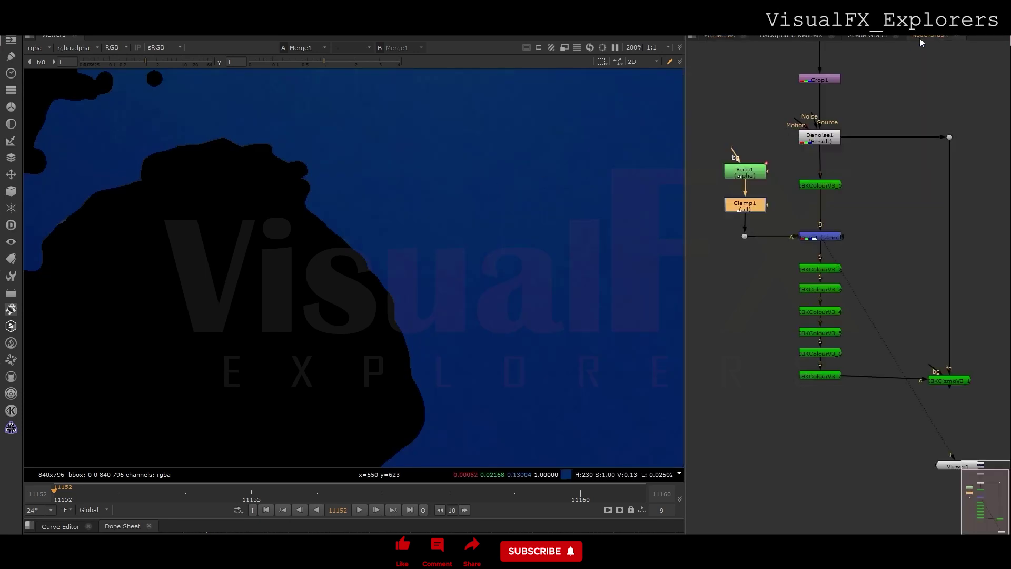
left_click(942, 381)
key("1")
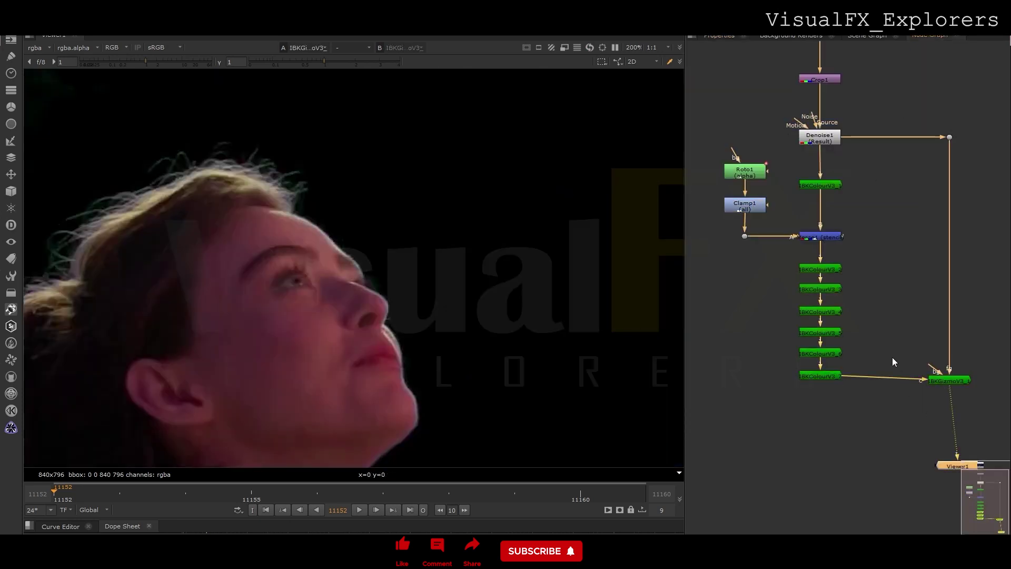
Toggle the stencil Merge off and on repeatedly to compare the hair edges in the IBKGizmo output
left_click(819, 227)
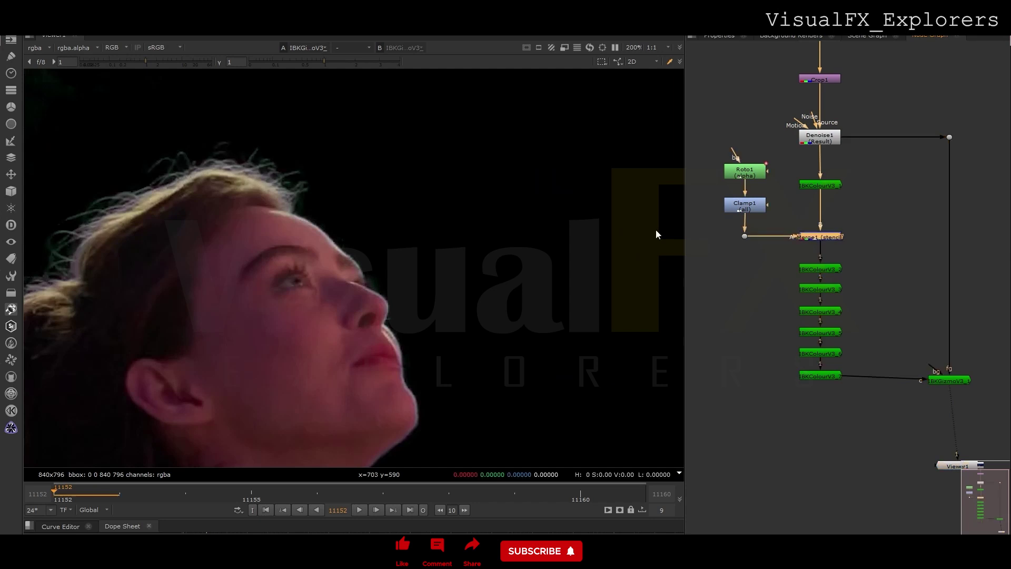
key("d")
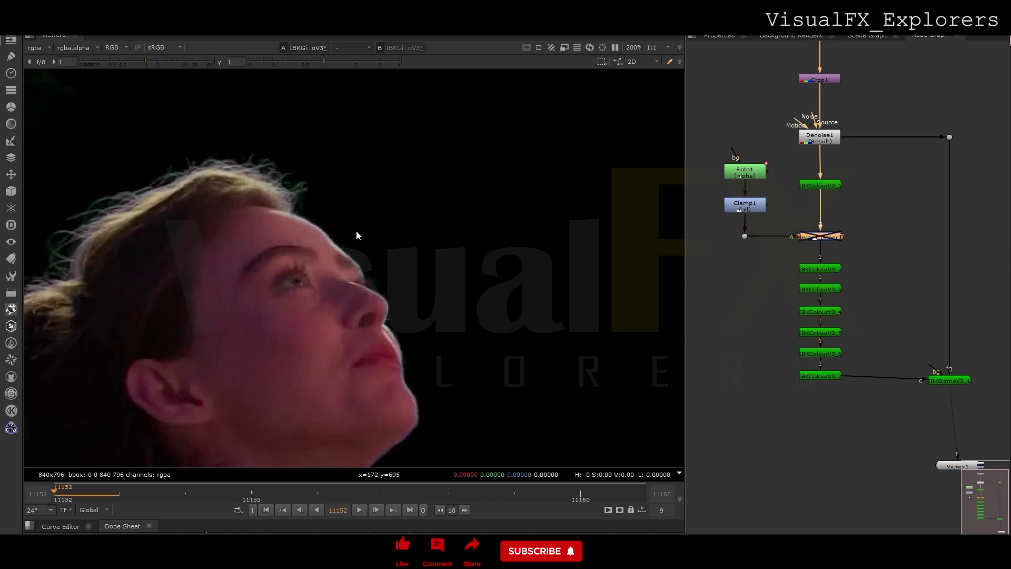
left_click_drag(132, 131, 324, 225, "ctrl+shift")
key("d")
key("d")
key("d")
key("d")
key("d")
key("d")
key("d")
key("d")
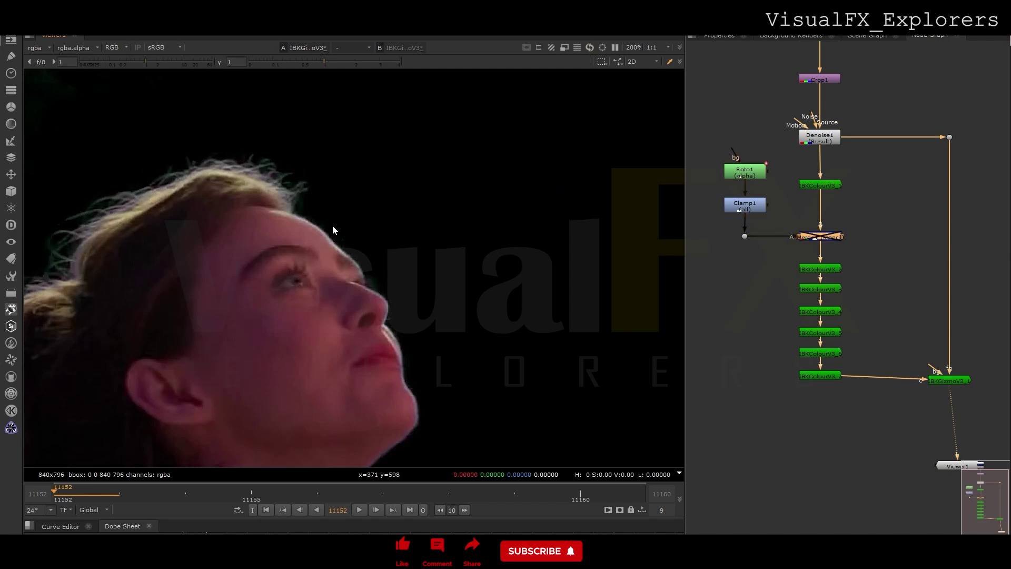
key("d")
key("d")
key("d")
key("d")
key("d")
key("d")
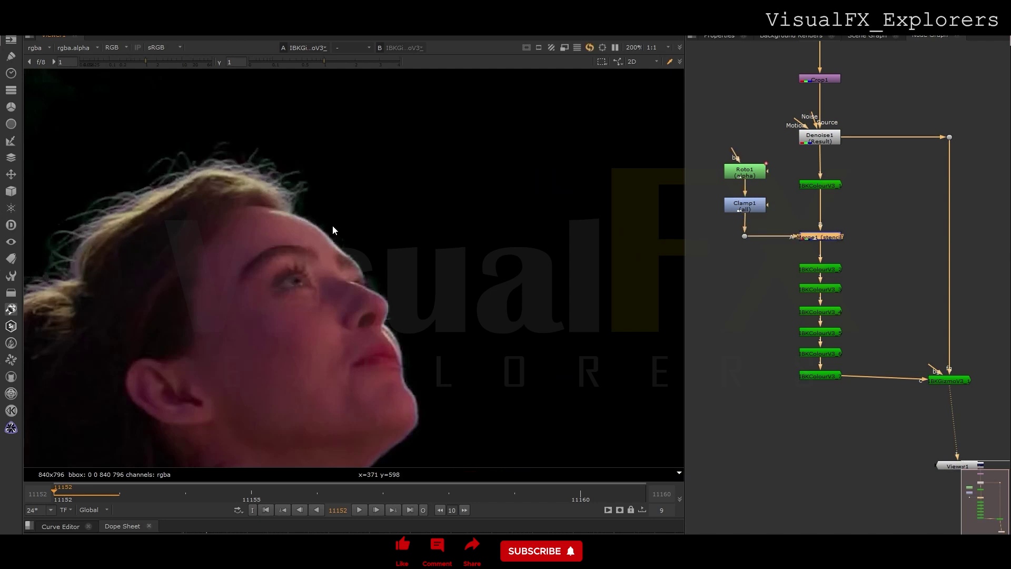
key("d")
key("d")
key("d")
key("d")
key("d")
View the whole keyed frame and scrub the timeline to frame 11160
scroll(333, 230, "down", 2)
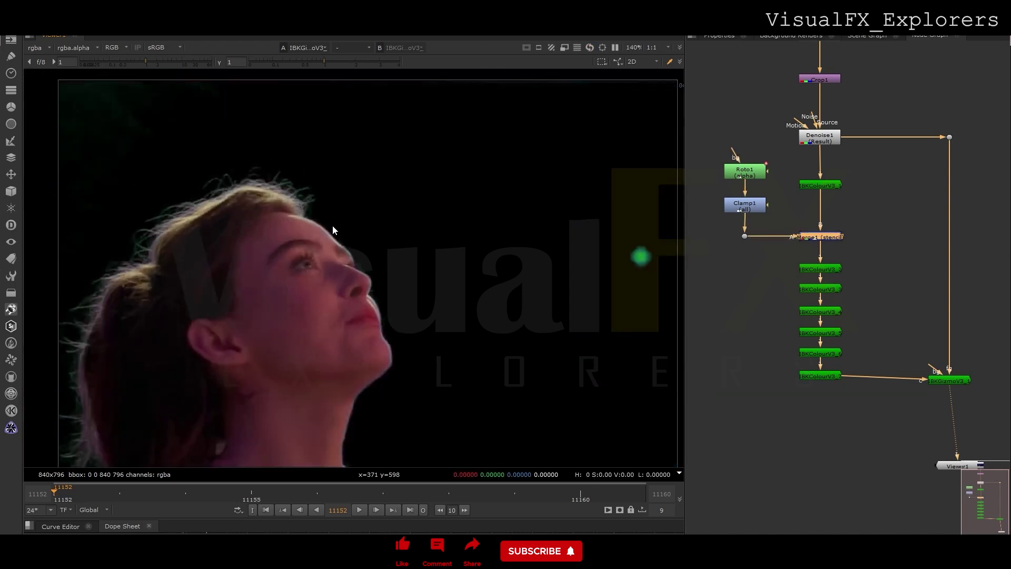
scroll(337, 241, "down", 5)
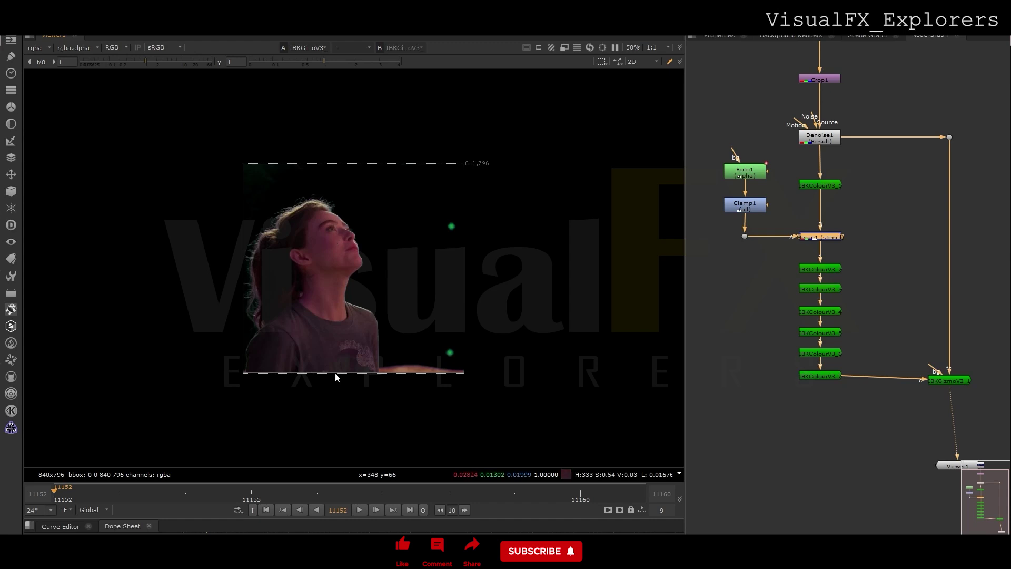
left_click_drag(199, 492, 561, 498)
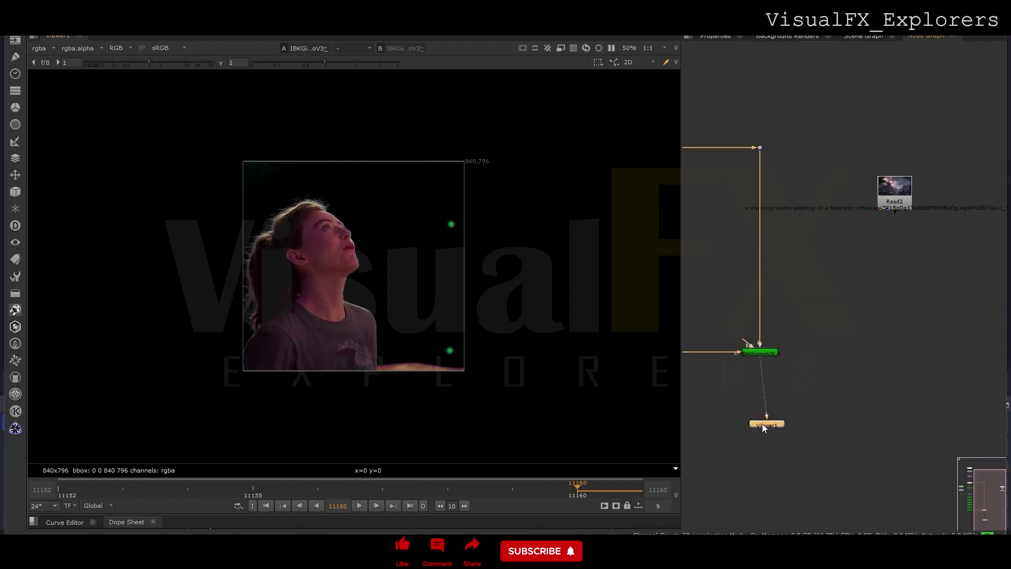
Add a Reformat node and connect it below the Read2 background image
left_click_drag(762, 423, 756, 453)
left_click(857, 377)
key("Tab")
type("ref")
left_click(810, 383)
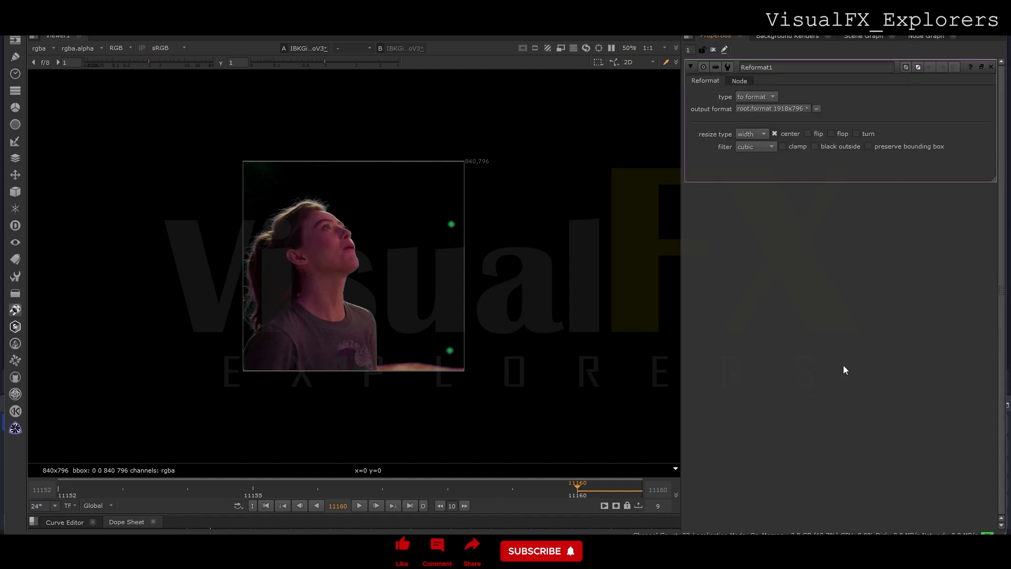
left_click(922, 36)
left_click_drag(851, 364, 891, 205)
left_click_drag(862, 380, 900, 289)
Duplicate the footage's Crop node and attach the copy below the Reformat node in the background branch
scroll(898, 287, "down", 3)
scroll(775, 194, "up", 3)
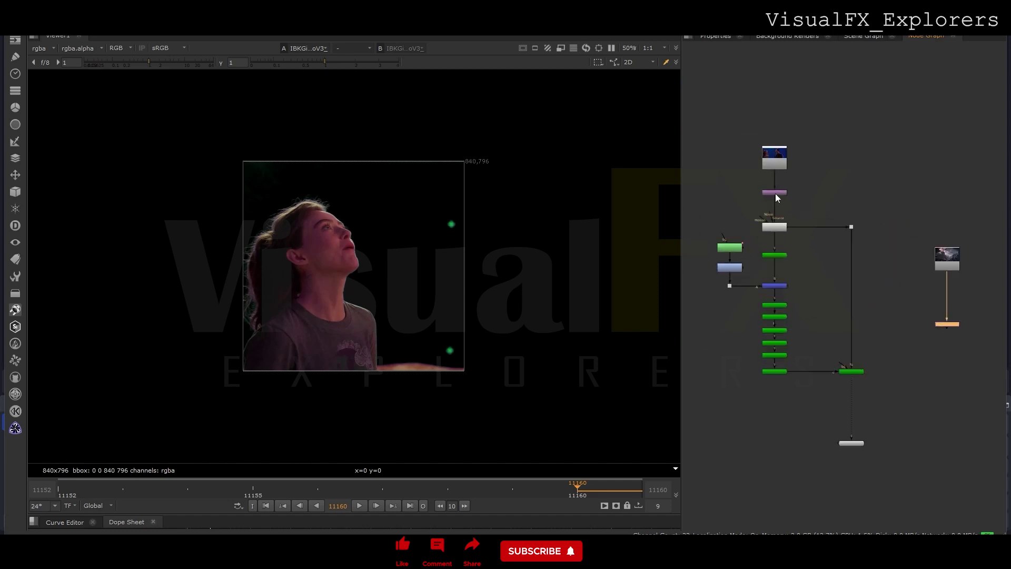
key("ctrl+c")
key("ctrl+v")
left_click_drag(922, 373, 987, 379)
Add a Merge node between the IBKGizmo and the Viewer
left_click(861, 446)
key("m")
left_click(924, 37)
left_click_drag(858, 441, 867, 456)
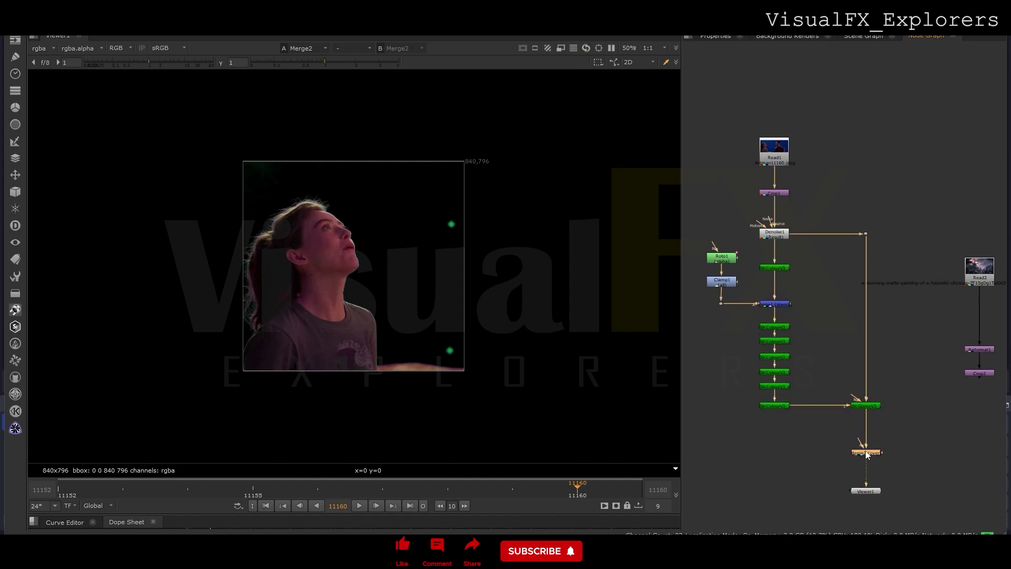
Connect the new Merge's B input to the background Crop through a Dot and view the composite
scroll(867, 456, "up", 2)
left_click_drag(804, 330, 977, 276)
left_click_drag(790, 368, 801, 321)
key("1")
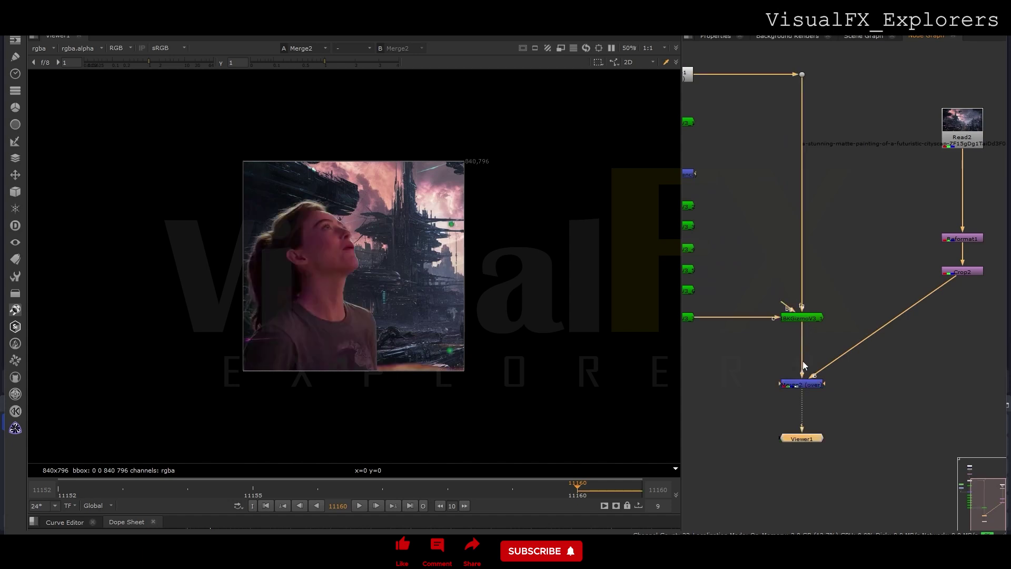
left_click_drag(883, 328, 962, 383, "ctrl")
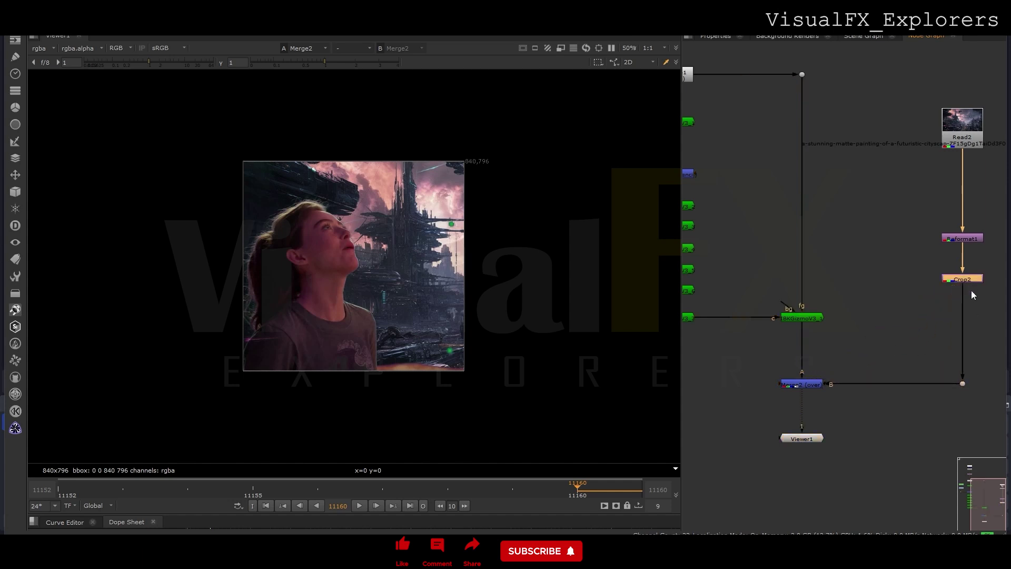
Insert a Transform node between the Reformat and Crop nodes in the background branch
left_click_drag(962, 272, 963, 313)
key("t")
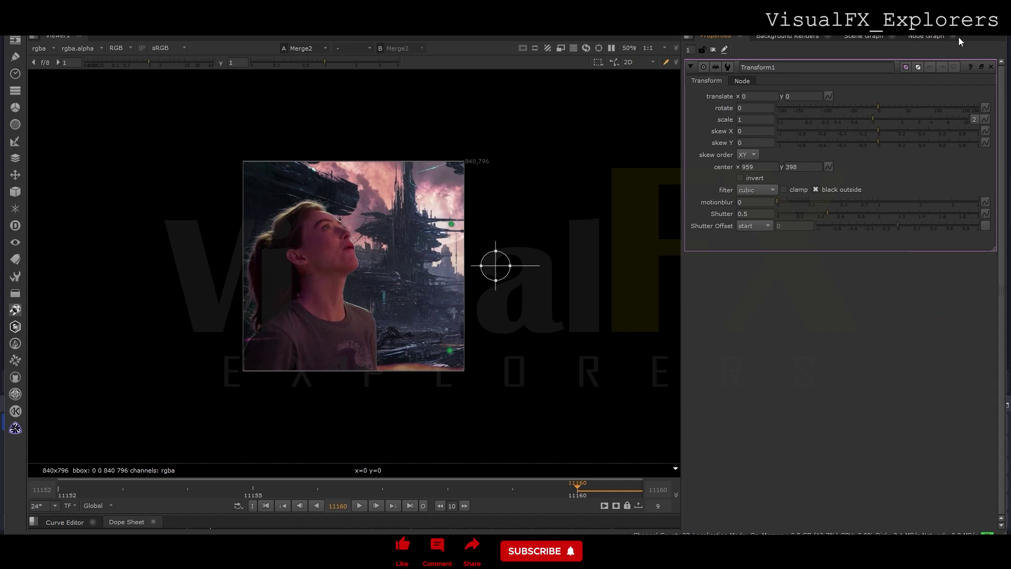
left_click(925, 36)
left_click_drag(918, 261, 963, 271)
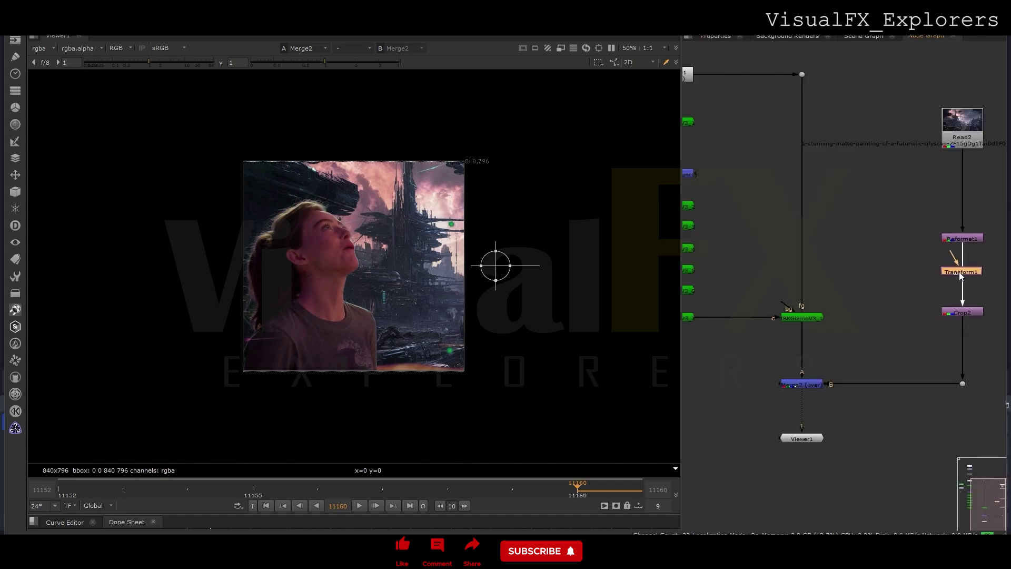
Reposition the background with the Transform node to a translate of about x -456, y 126
double_click(962, 271)
left_click_drag(496, 266, 377, 229)
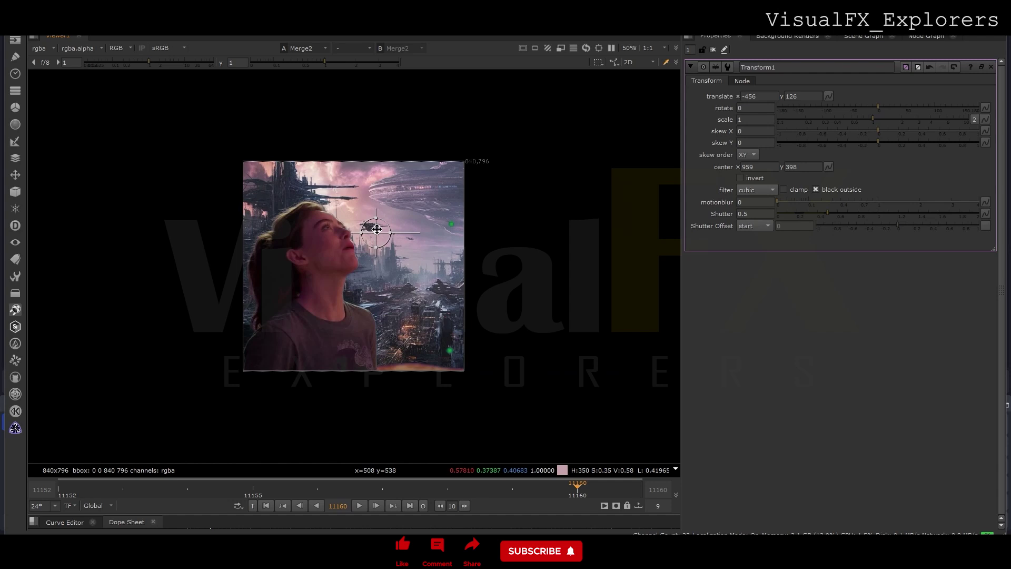
left_click(927, 35)
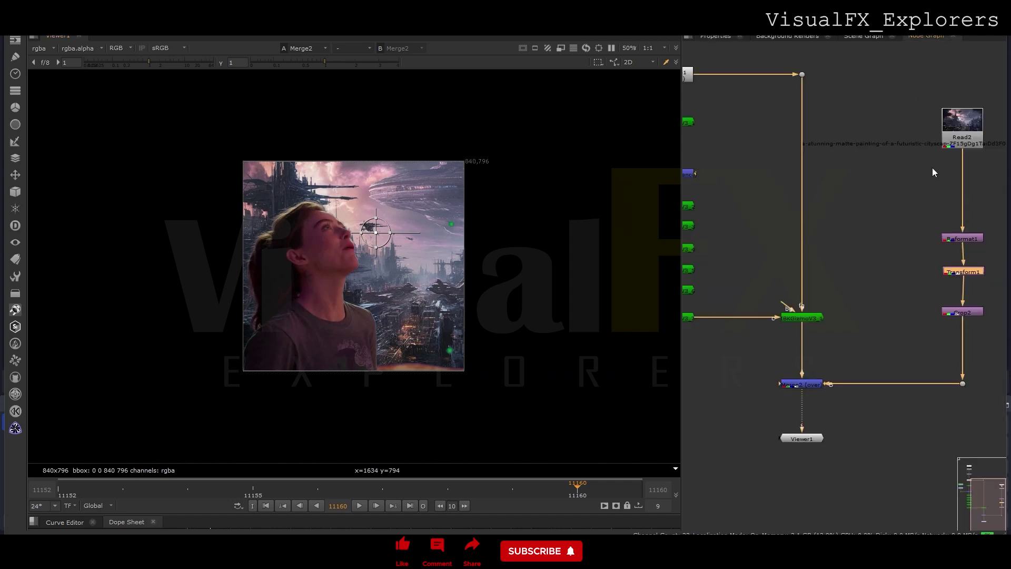
Move the final Merge, its Dot and the Viewer down to make room below the IBKGizmo and background branch
scroll(849, 339, "down", 5)
left_click_drag(833, 198, 876, 270)
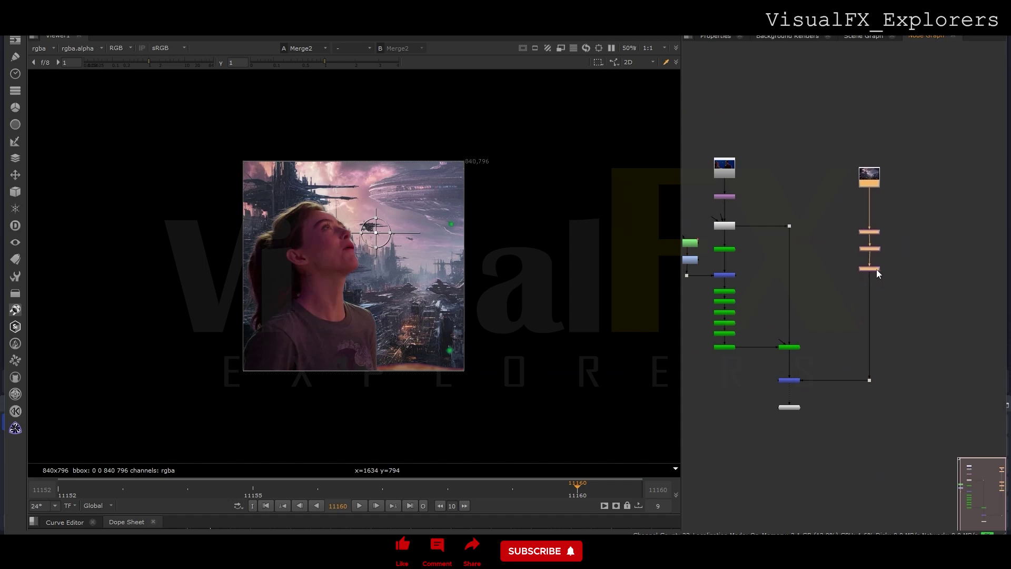
left_click_drag(743, 370, 888, 438)
left_click_drag(797, 381, 798, 416)
left_click_drag(763, 367, 962, 456)
left_click_drag(797, 386, 798, 425)
left_click(851, 326)
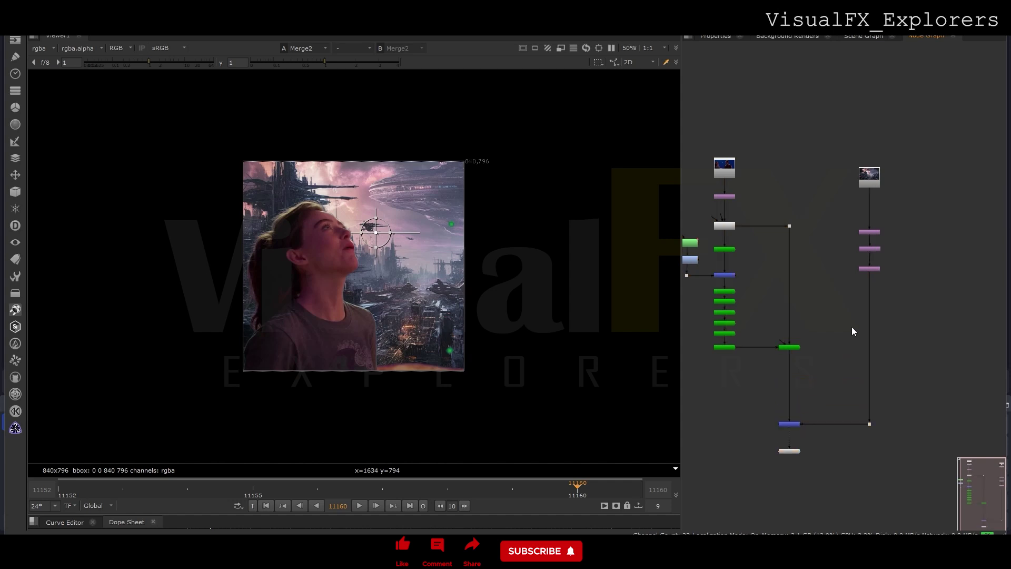
key("Tab")
type("zdef")
left_click(785, 332)
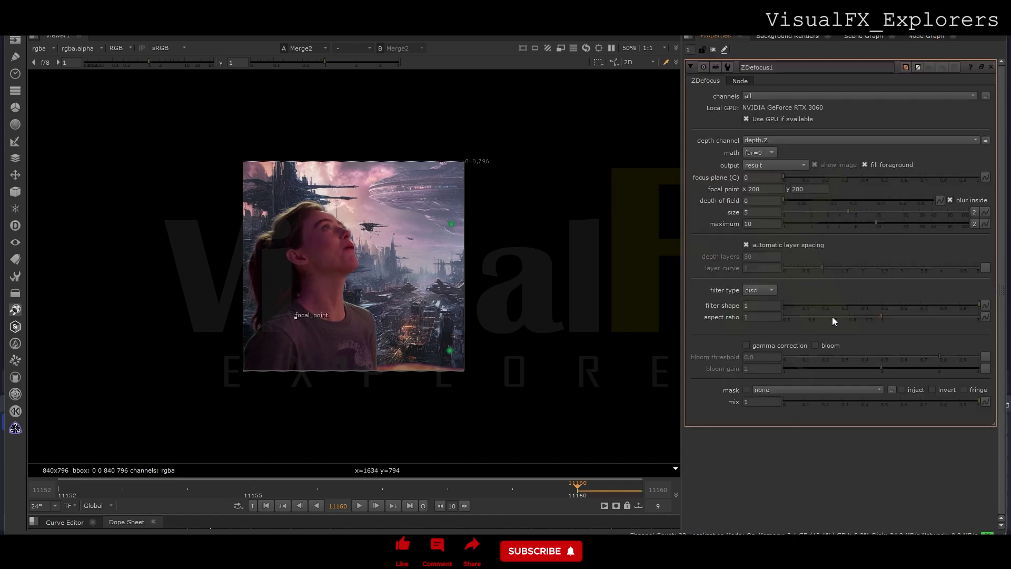
left_click(925, 36)
key("Delete")
Insert a Blur node after the background Crop and set its size to 10.4
scroll(847, 323, "up", 4)
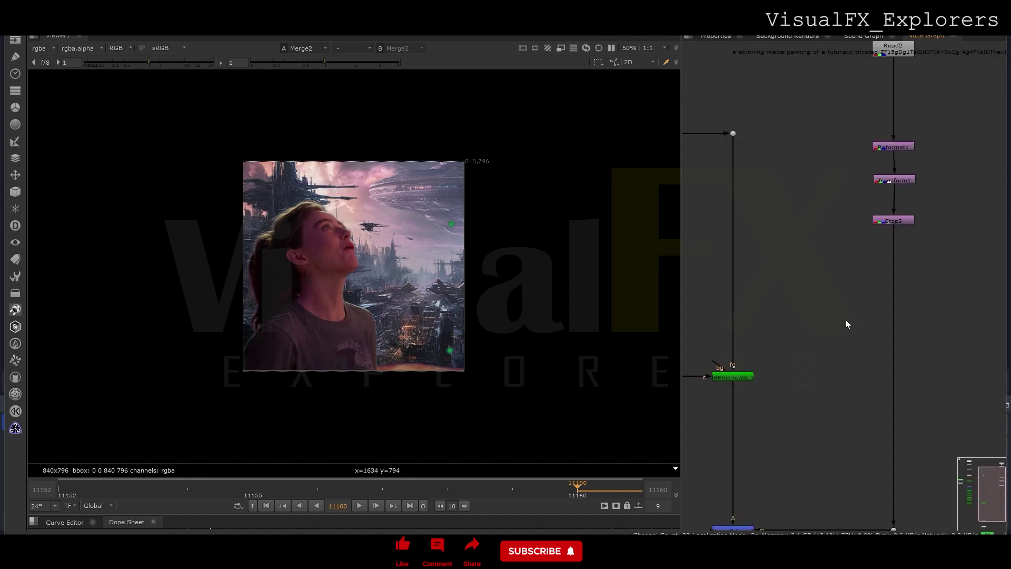
key("b")
left_click(925, 36)
left_click_drag(849, 323, 896, 312)
double_click(895, 311)
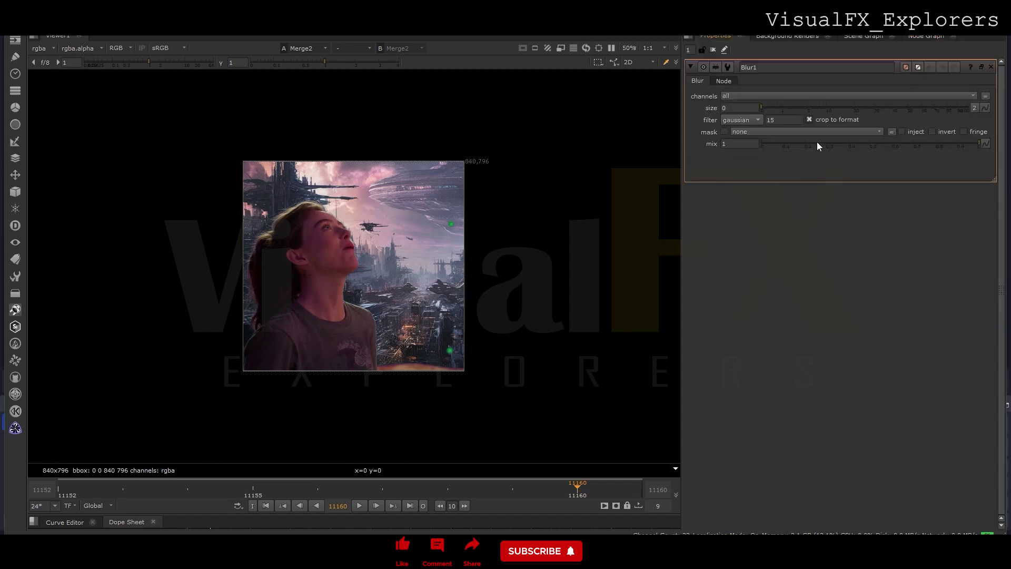
left_click_drag(826, 109, 827, 108)
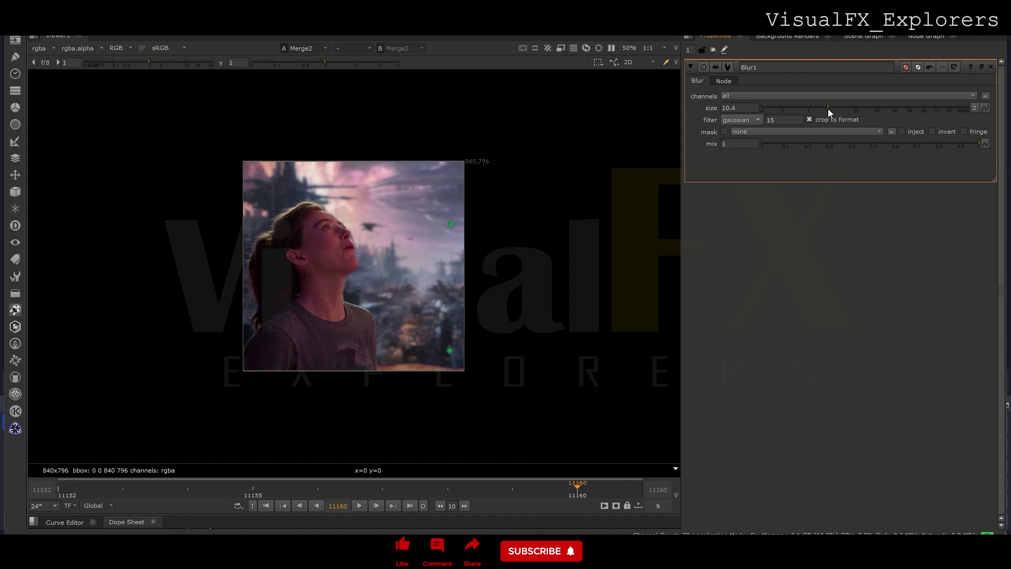
Examine the subject's hair, face and body edges against the blurred background in the composite
scroll(285, 186, "up", 6)
scroll(276, 224, "down", 2)
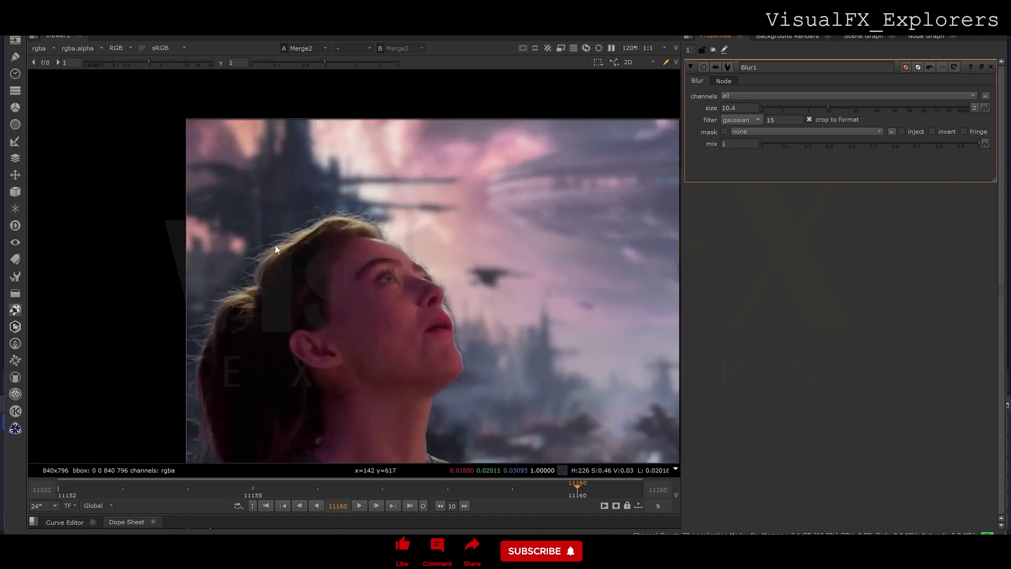
middle_click_drag(270, 265, 268, 188)
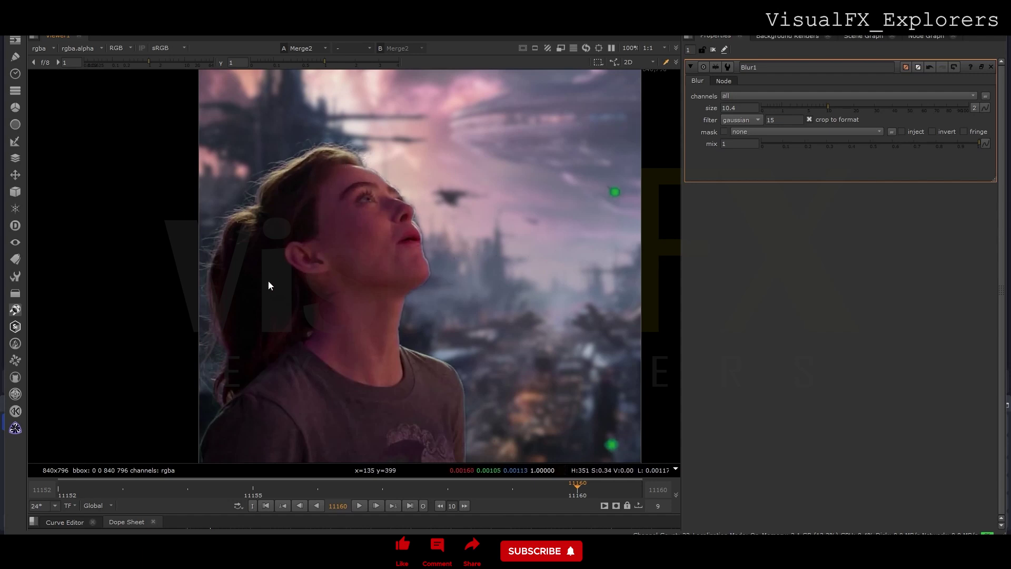
scroll(380, 235, "up", 2)
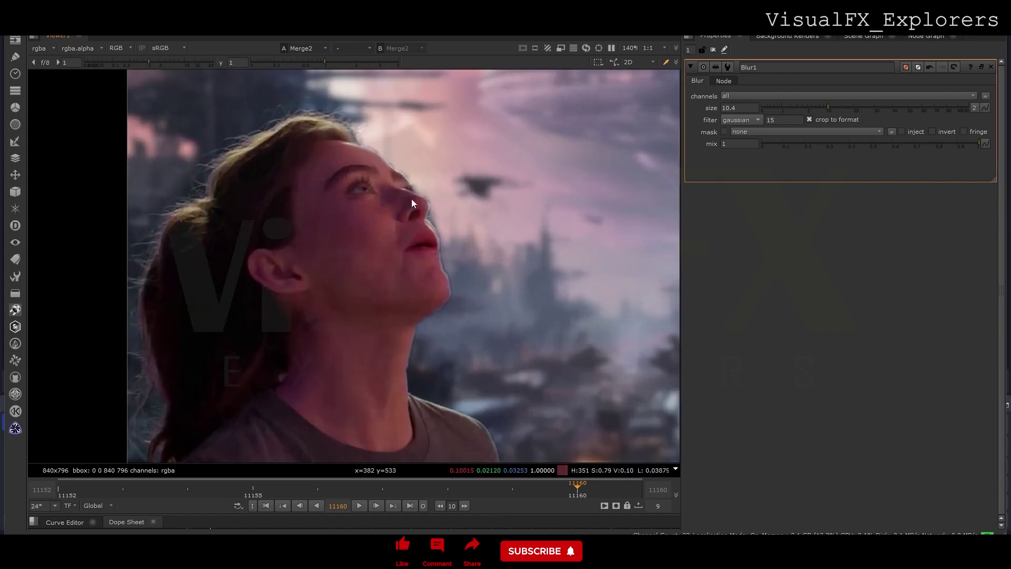
scroll(434, 313, "down", 1)
scroll(431, 374, "down", 2)
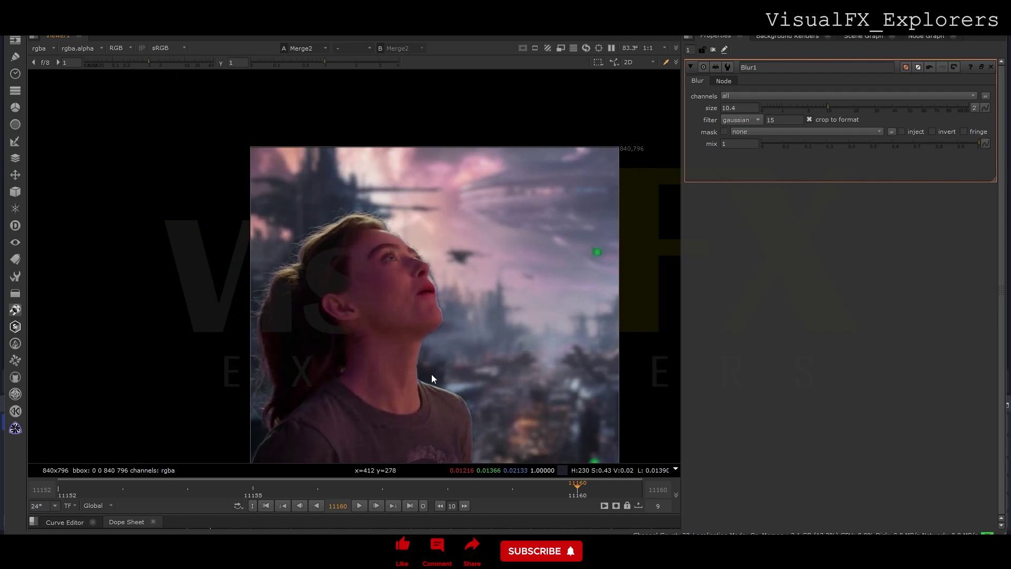
middle_click_drag(430, 373, 424, 297)
scroll(424, 297, "up", 1)
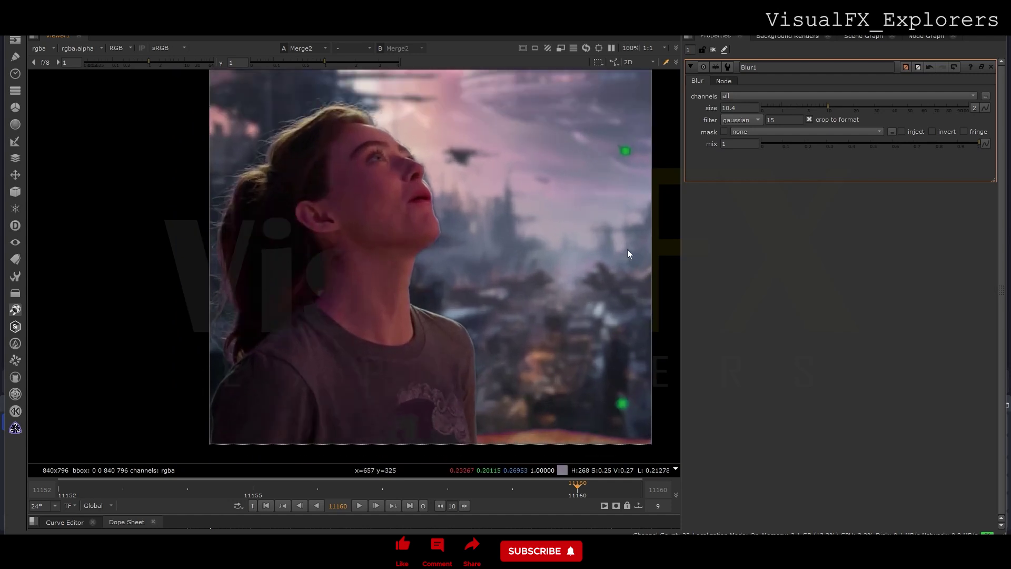
Move the background branch farther away from the keying nodes in the node graph
left_click(929, 37)
scroll(870, 300, "down", 3)
left_click_drag(904, 395, 912, 353)
View the IBKGizmo output and switch between its alpha and colour to examine the matte
left_click(819, 361)
key("1")
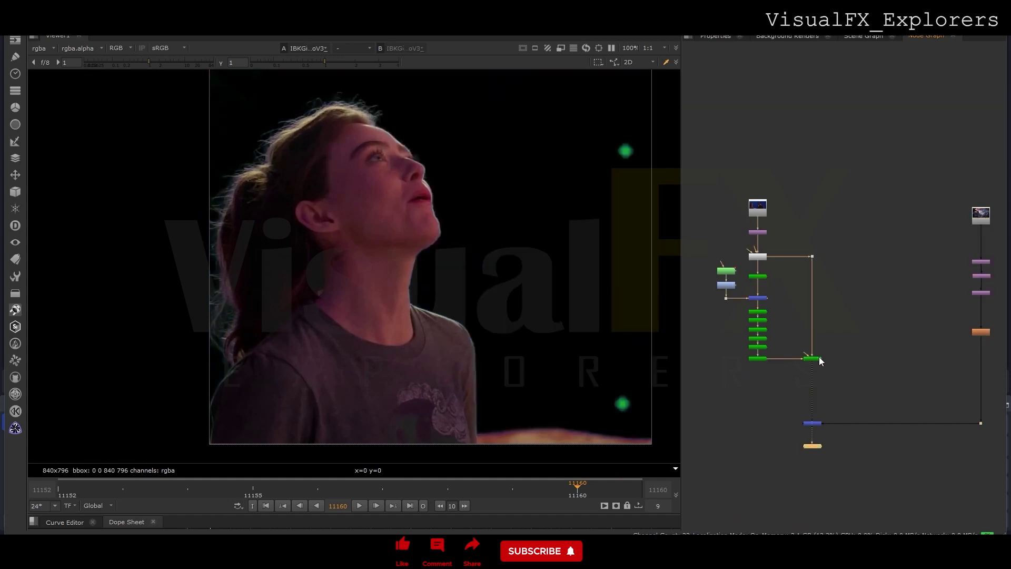
key("a")
key("a")
key("a")
key("a")
key("a")
key("a")
key("a")
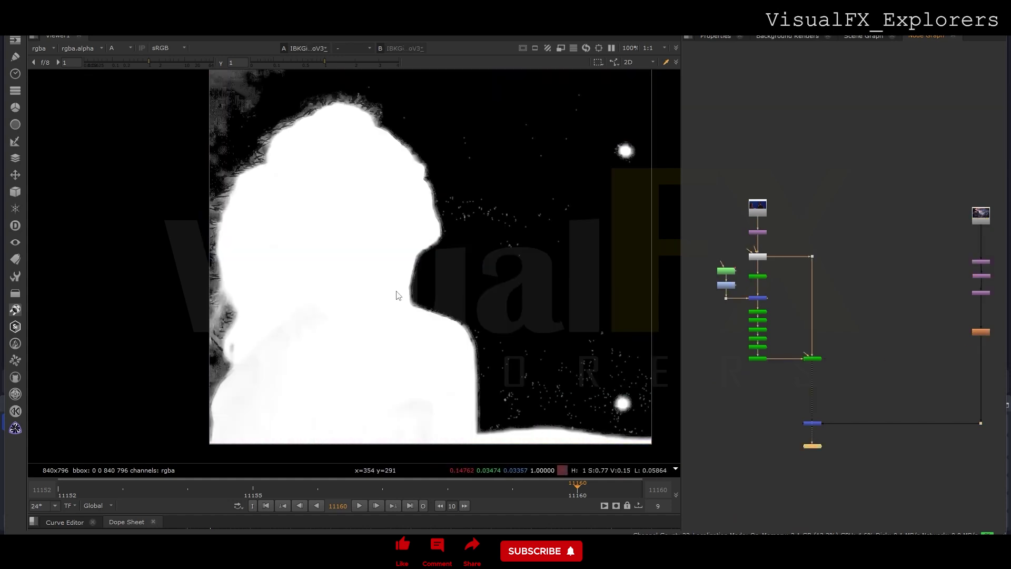
key("a")
key("a")
key("a")
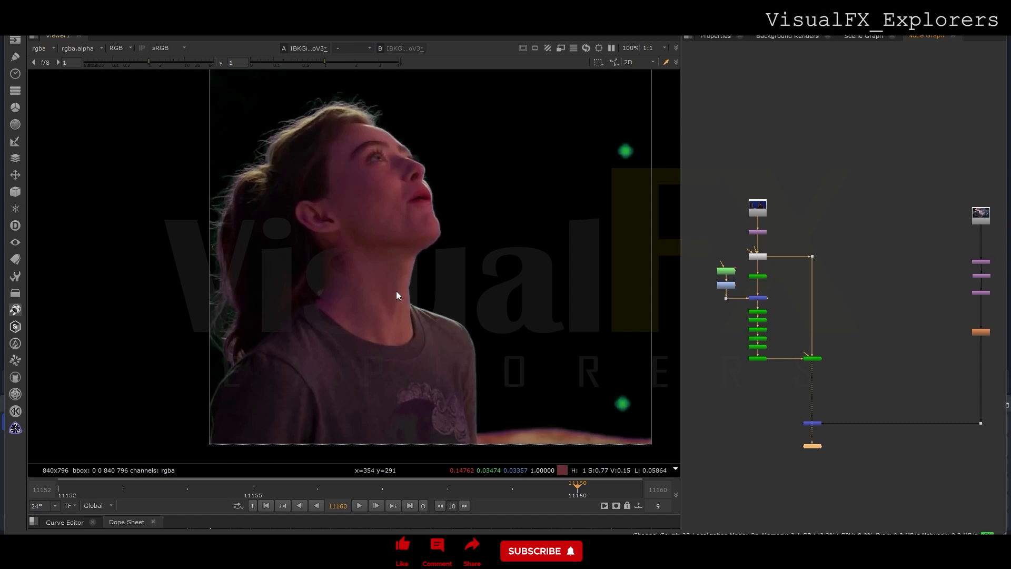
Add a Keylight node beside the IBKGizmo
scroll(856, 375, "up", 2)
left_click(857, 376)
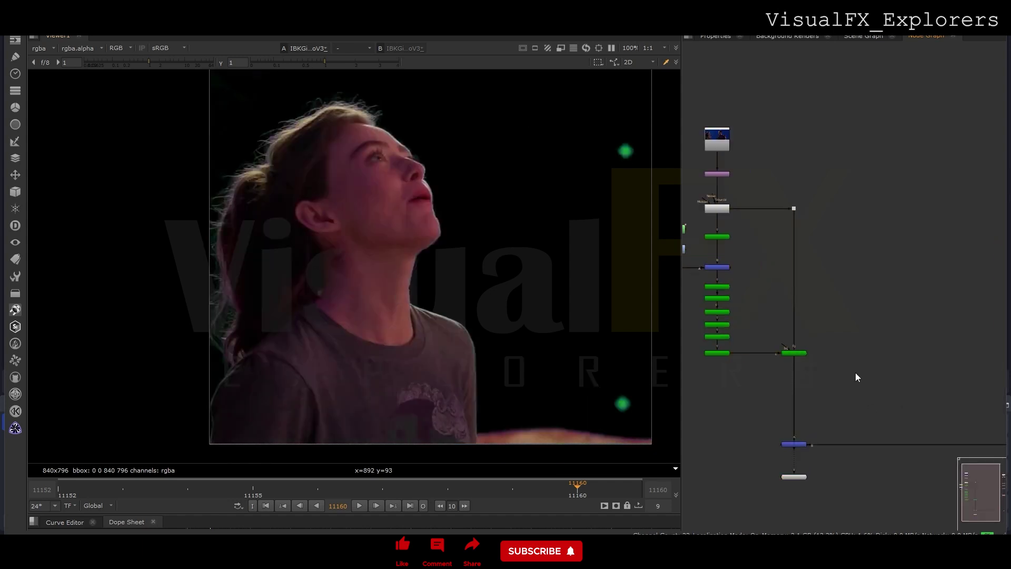
key("Tab")
type("KEY")
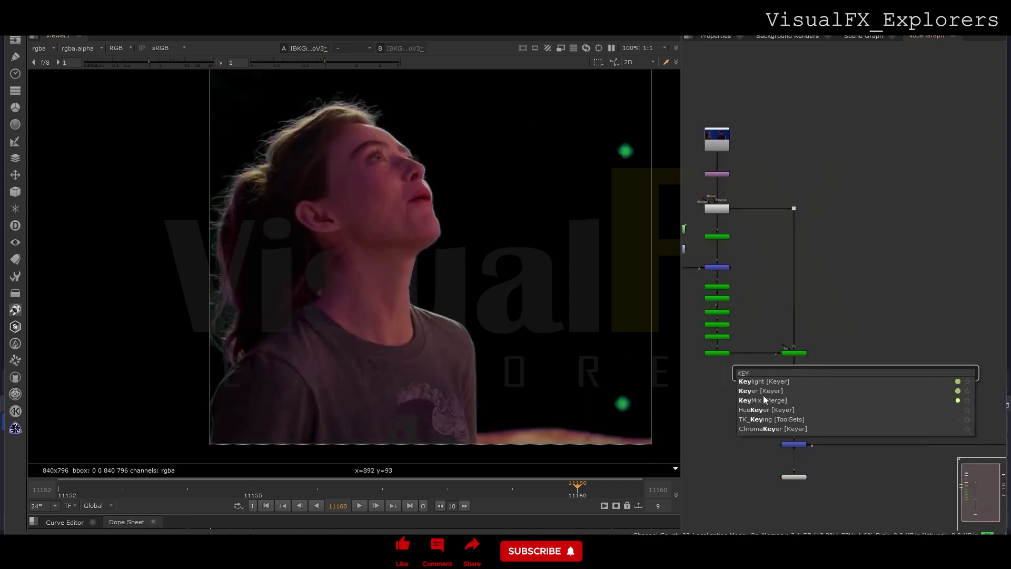
left_click(769, 383)
left_click(928, 36)
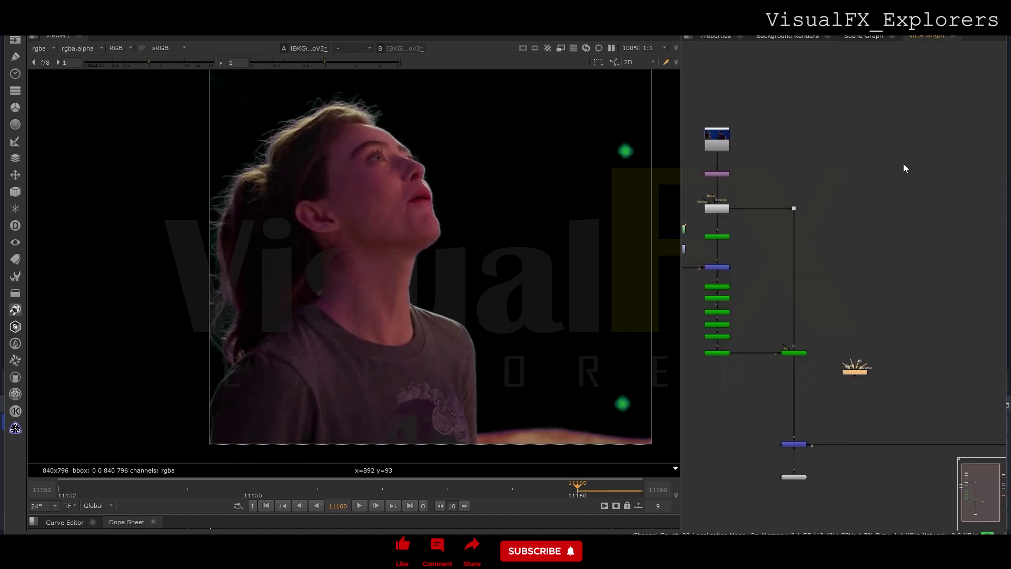
Insert a Dot in the denoised footage pipe above the IBKGizmo and connect the Keylight's source to it
left_click(794, 284, "ctrl")
left_click_drag(794, 289, 794, 305)
left_click_drag(867, 366, 797, 308)
Route the Keylight's source connection through a corner Dot, and open the Keylight's settings with its output in view
left_click(844, 372)
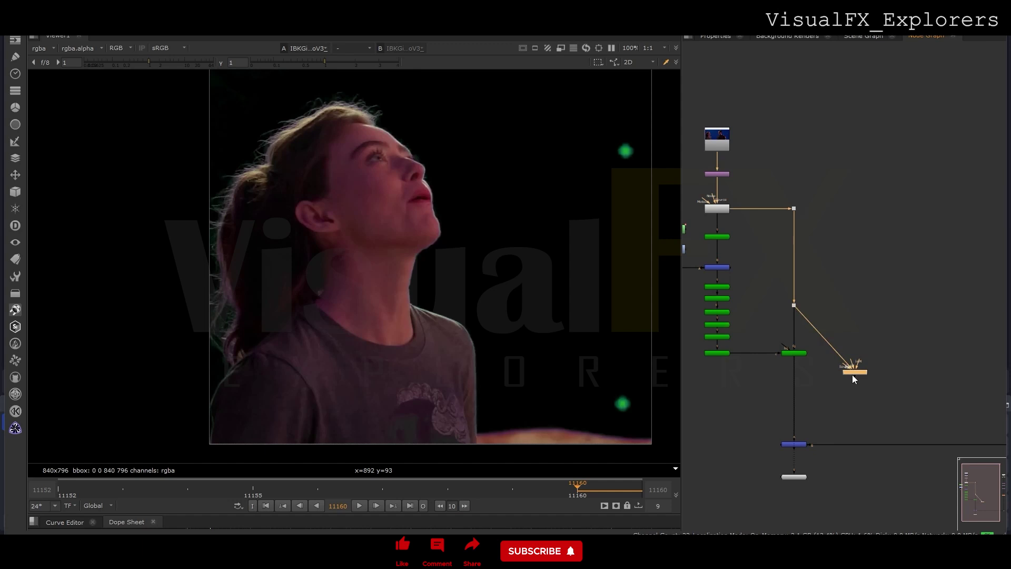
key("1")
left_click_drag(831, 349, 856, 306, "ctrl")
double_click(852, 374)
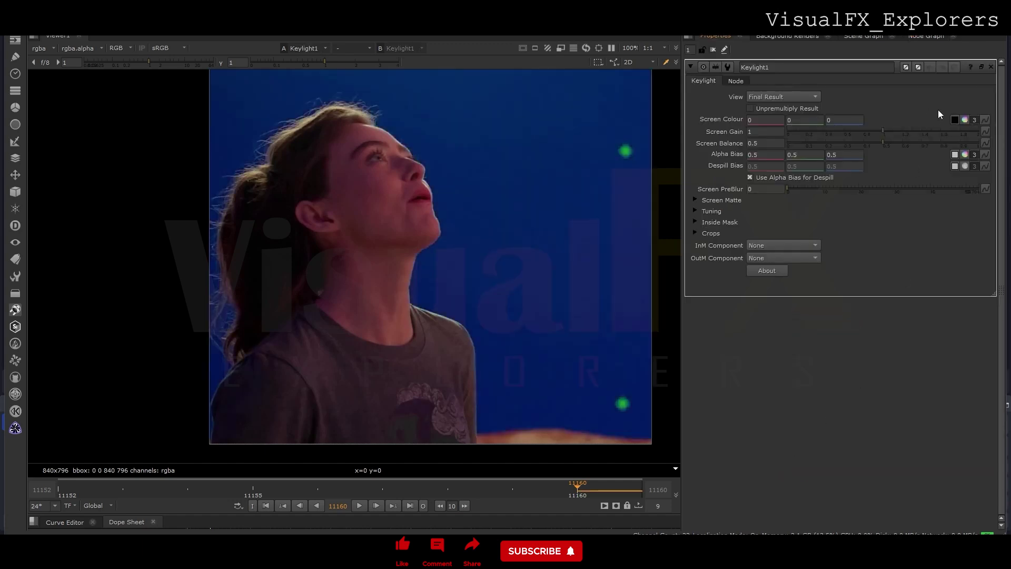
Sample the Keylight's Screen Colour from the blue backdrop in front of the woman, and view the resulting alpha
left_click(953, 120)
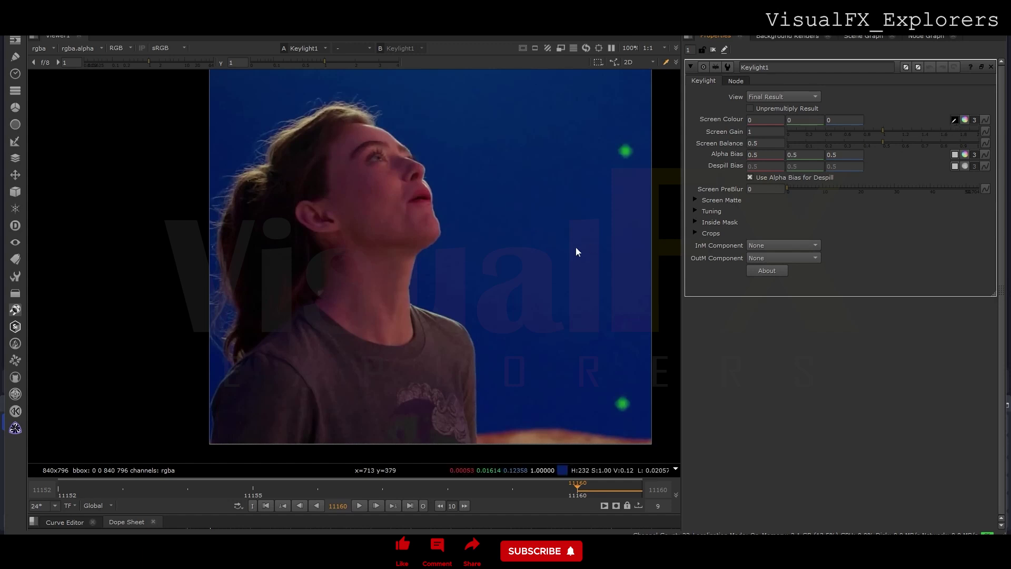
left_click(515, 260, "ctrl")
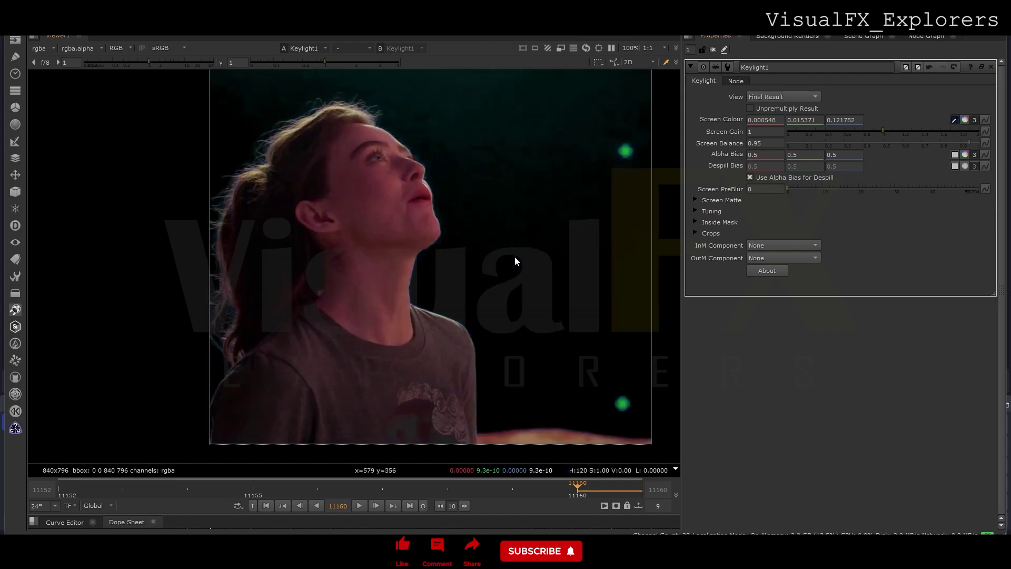
key("a")
key("a")
key("a")
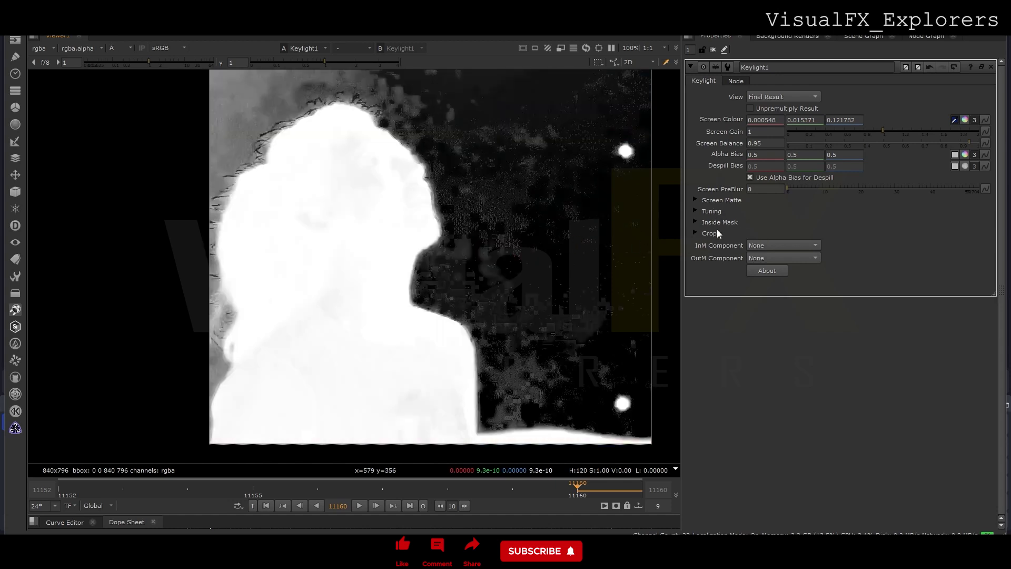
Tighten the Keylight's Screen Matte with Clip Black 0.615, Clip White 0.695, Screen Dilate -5.5 and Screen Softness 5.4
left_click(694, 199)
left_click_drag(795, 206, 899, 214)
left_click(971, 223)
left_click_drag(970, 223, 910, 211)
left_click(902, 209)
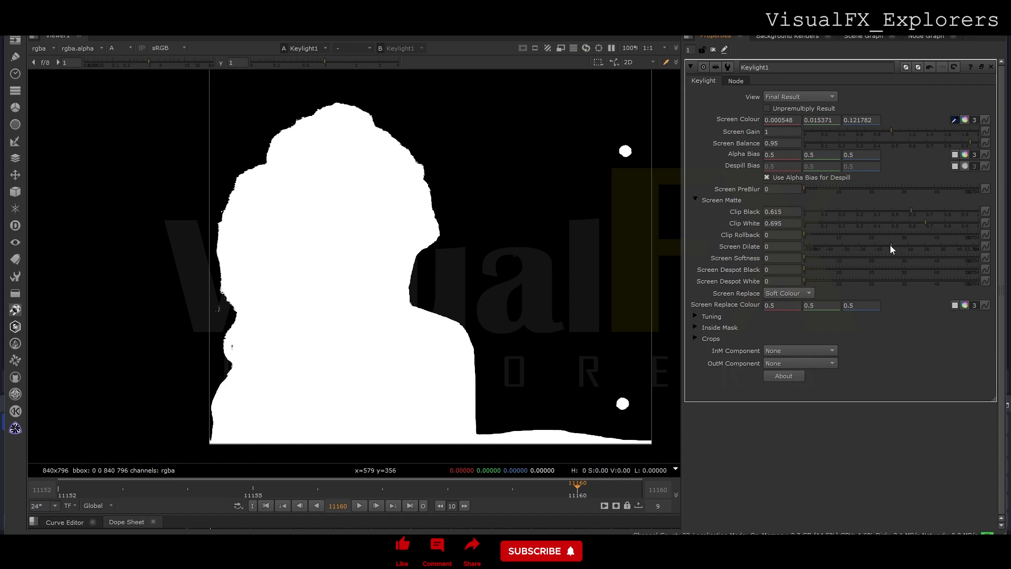
left_click_drag(889, 245, 883, 246)
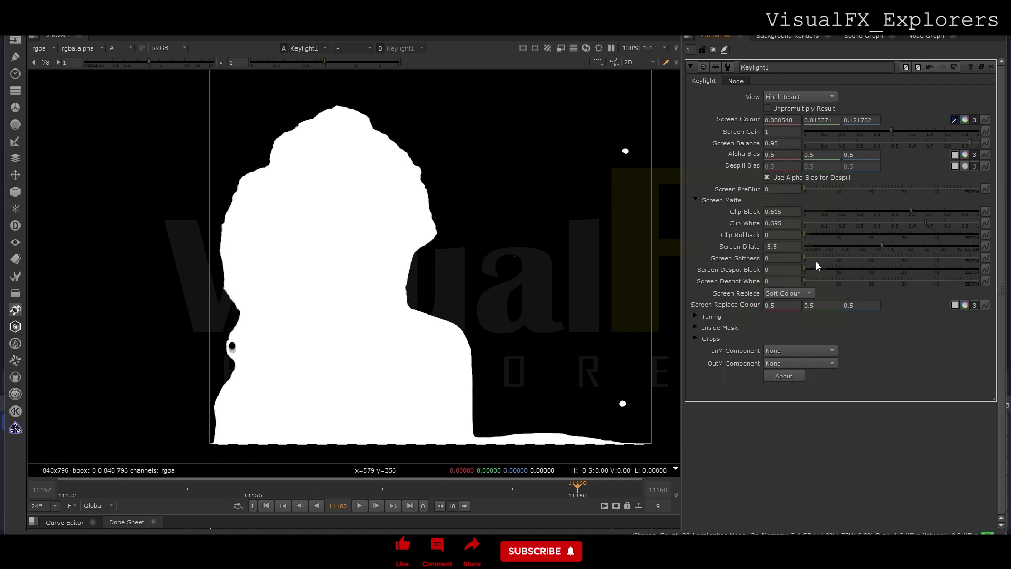
left_click_drag(810, 258, 819, 257)
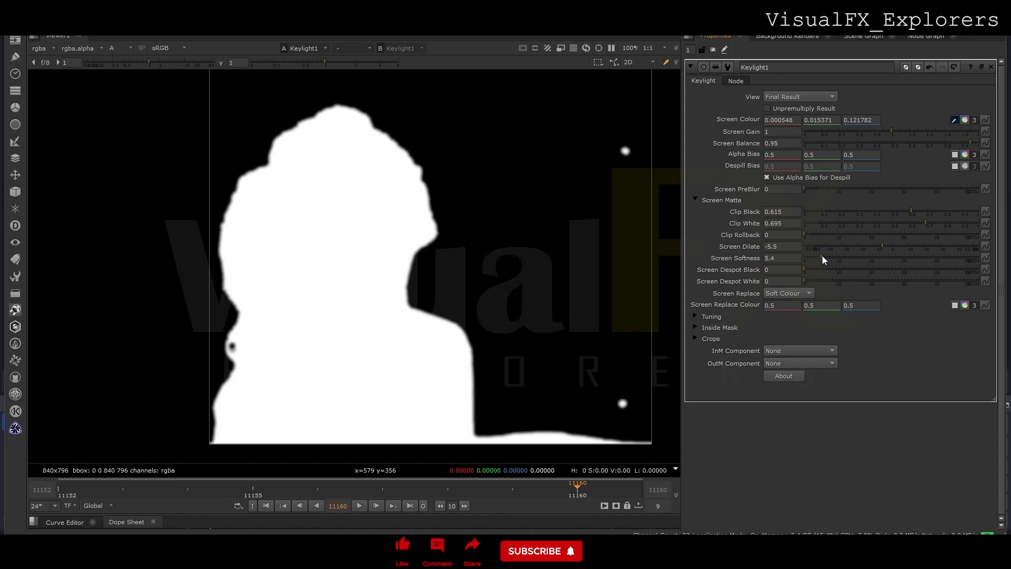
Merge the Keylight over the IBKGizmo output ahead of the background merge, and align the nodes with the final composite in view
left_click(914, 37)
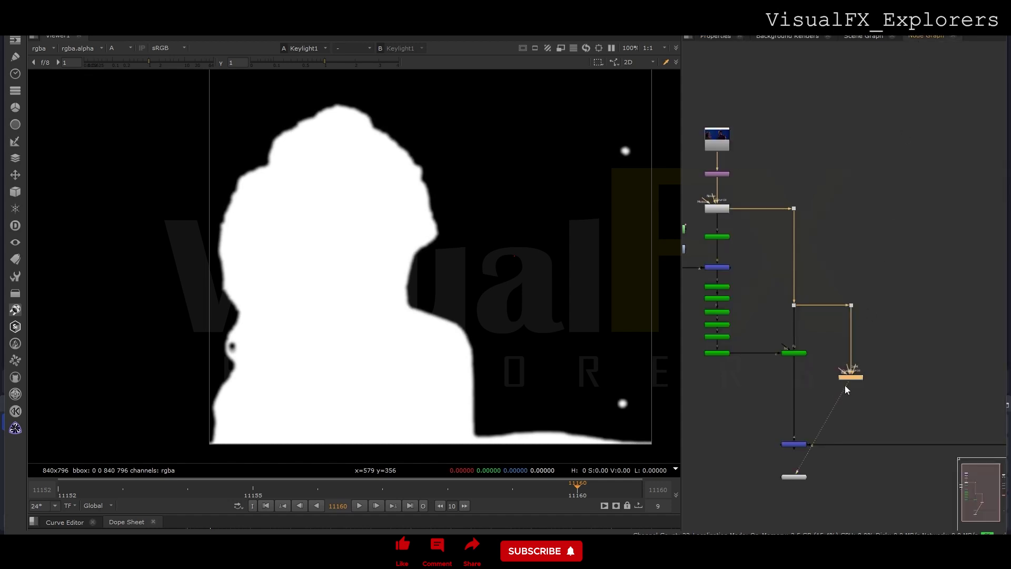
left_click(784, 382)
key("m")
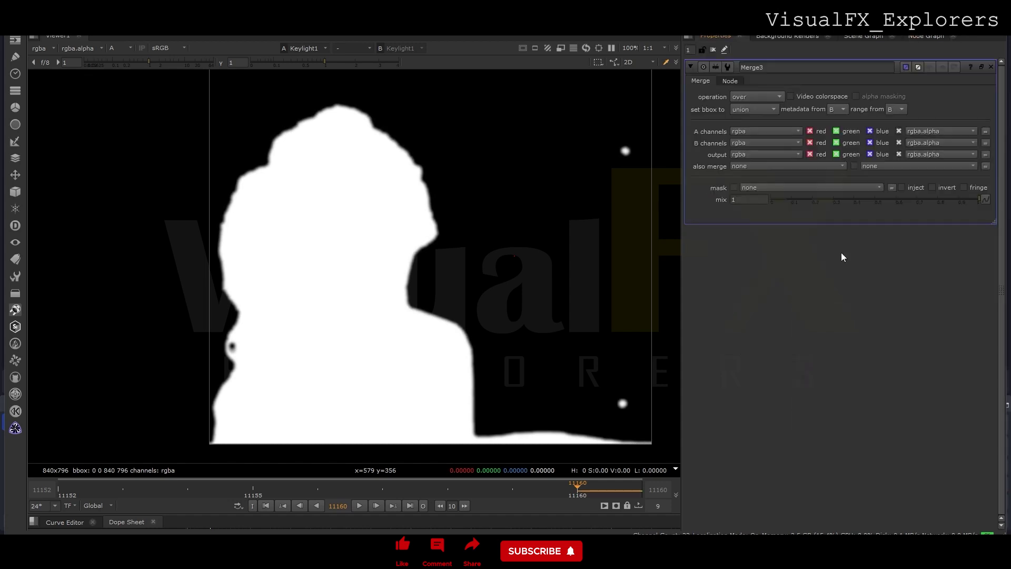
left_click(917, 39)
left_click_drag(783, 382, 891, 376)
scroll(795, 387, "up", 3)
scroll(895, 377, "down", 5)
left_click_drag(865, 288, 920, 432)
left_click_drag(894, 390, 919, 388)
left_click_drag(861, 439, 841, 449)
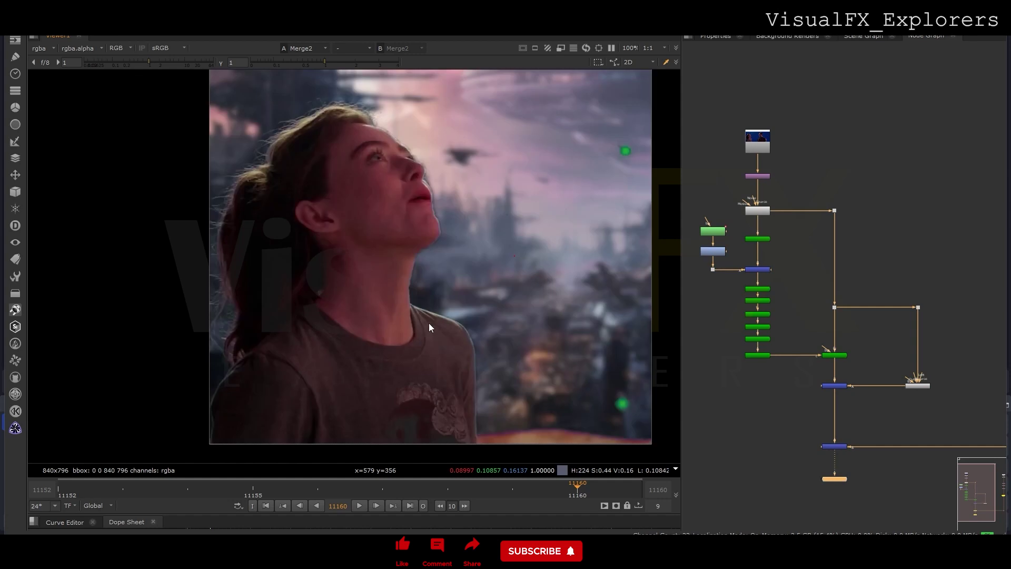
Toggle the new Keylight merge off and on repeatedly to compare the composite with and without the Keylight matte
left_click(839, 386)
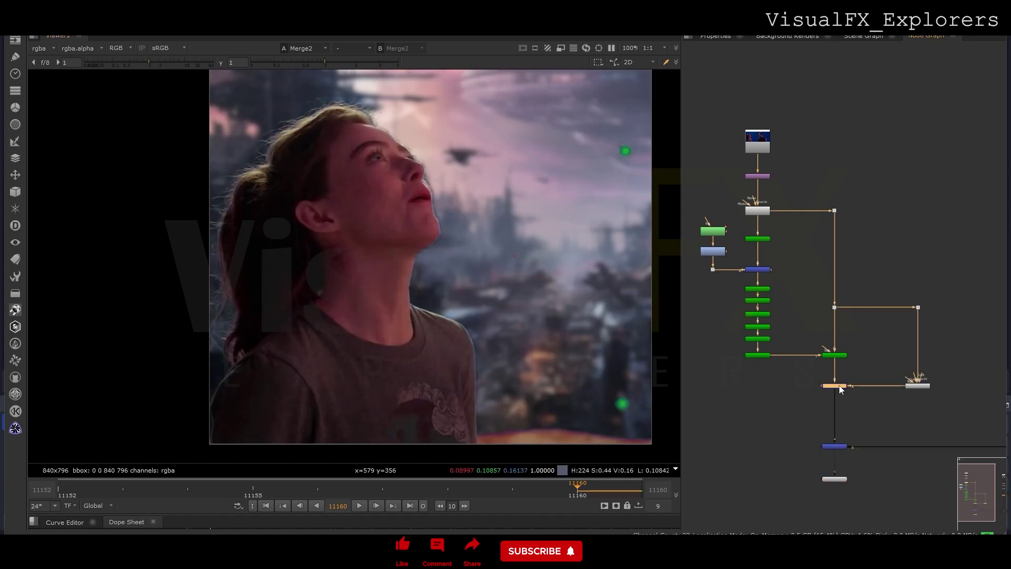
key("d")
key("d")
key("d")
key("d")
key("d")
key("d")
key("d")
key("d")
Space the background branch farther away from the keying nodes
scroll(838, 384, "down", 5)
middle_click_drag(839, 384, 812, 403)
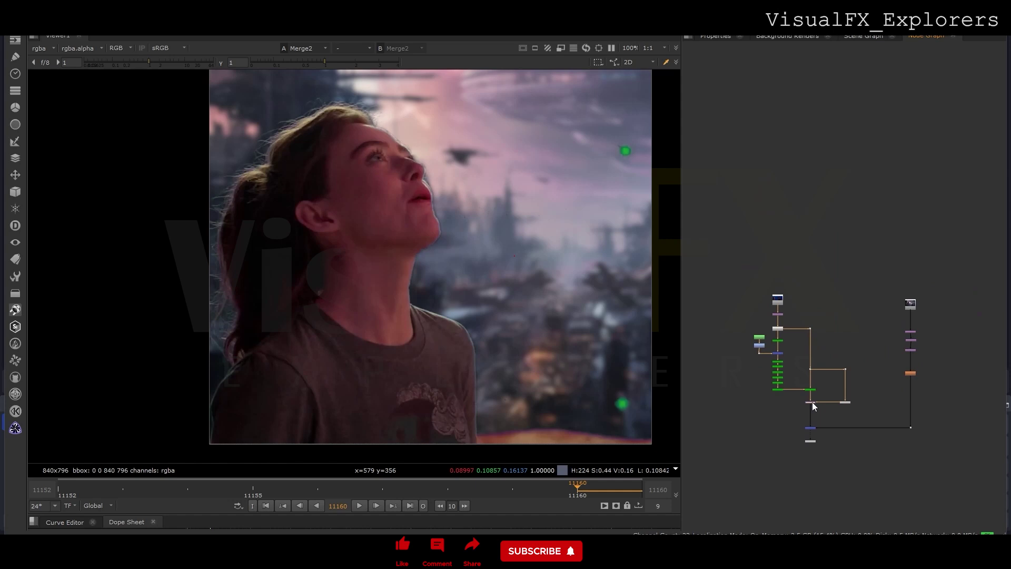
left_click_drag(877, 278, 952, 433)
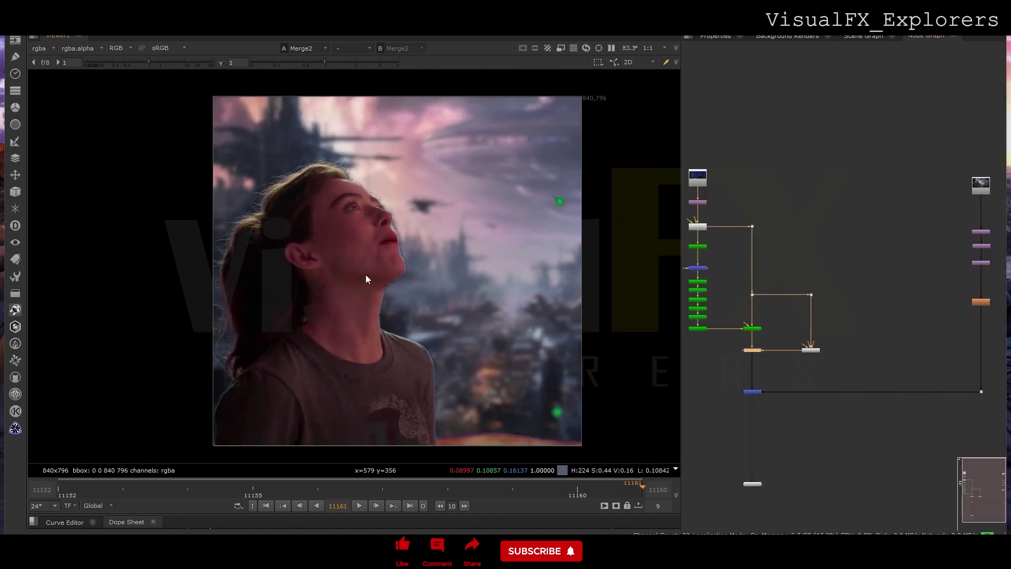
Add an NST_KeyChew node beneath the merge that combines the two keys
left_click(742, 371)
key("Tab")
type("kEY")
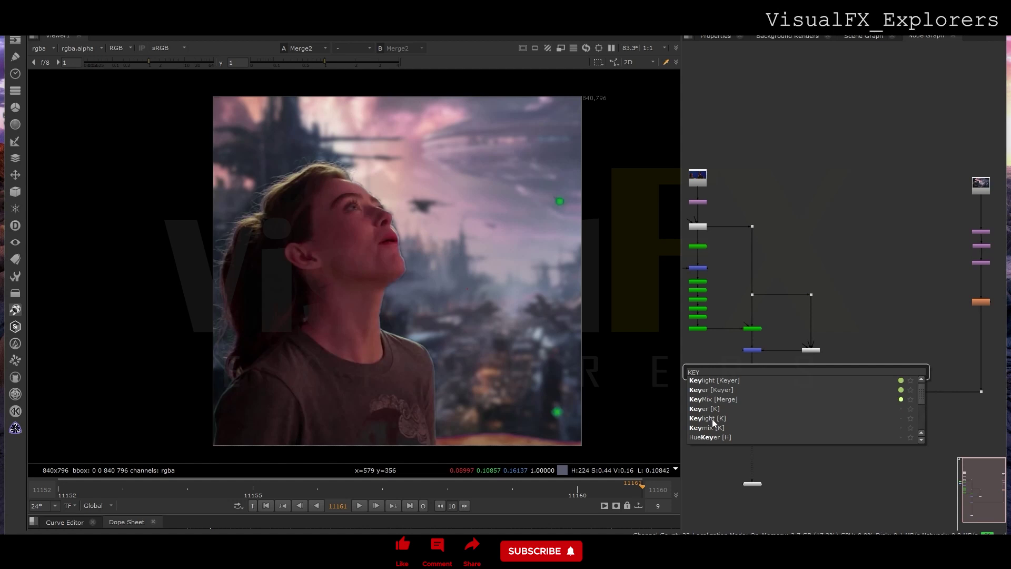
type("CH")
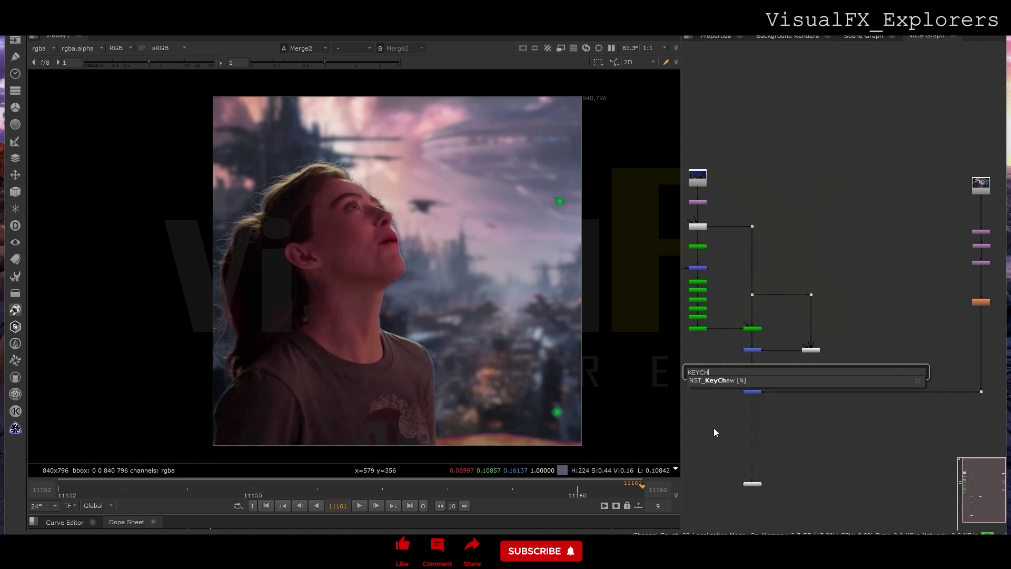
left_click(719, 379)
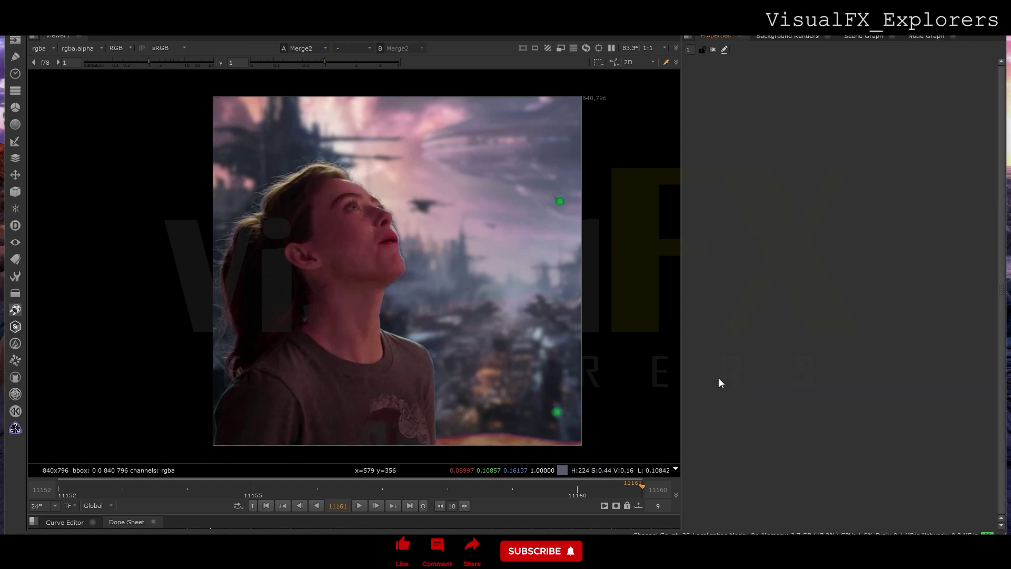
Lower the background merge to make room and insert the KeyChew node in the pipe under the key merge
left_click(924, 35)
left_click_drag(733, 380, 757, 444)
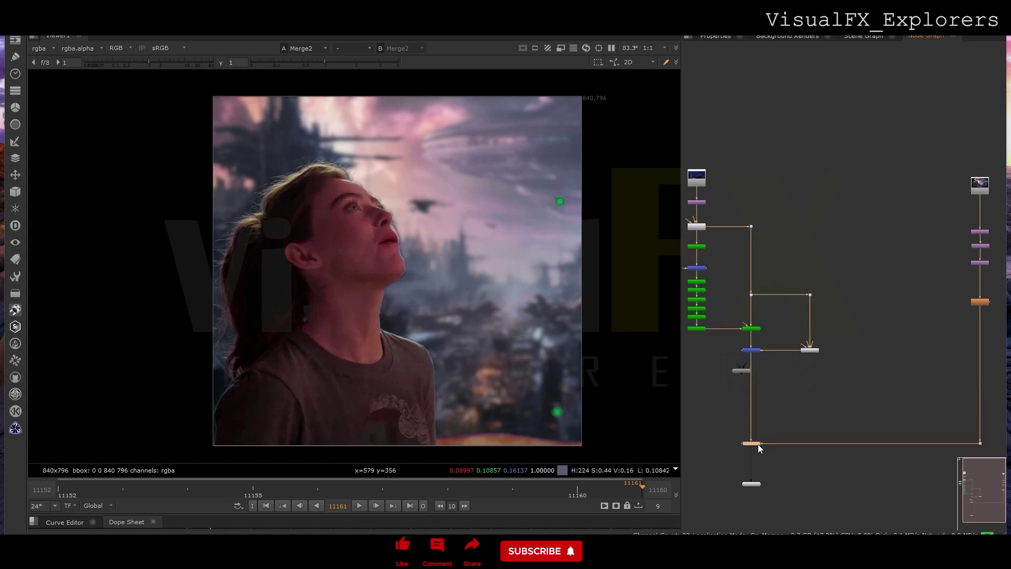
scroll(741, 378, "up", 2)
left_click_drag(744, 369, 757, 376)
Set KeyChew's Shrink / Dilate to -2.4 to pull in the matte edge
double_click(757, 376)
left_click_drag(858, 97, 844, 96)
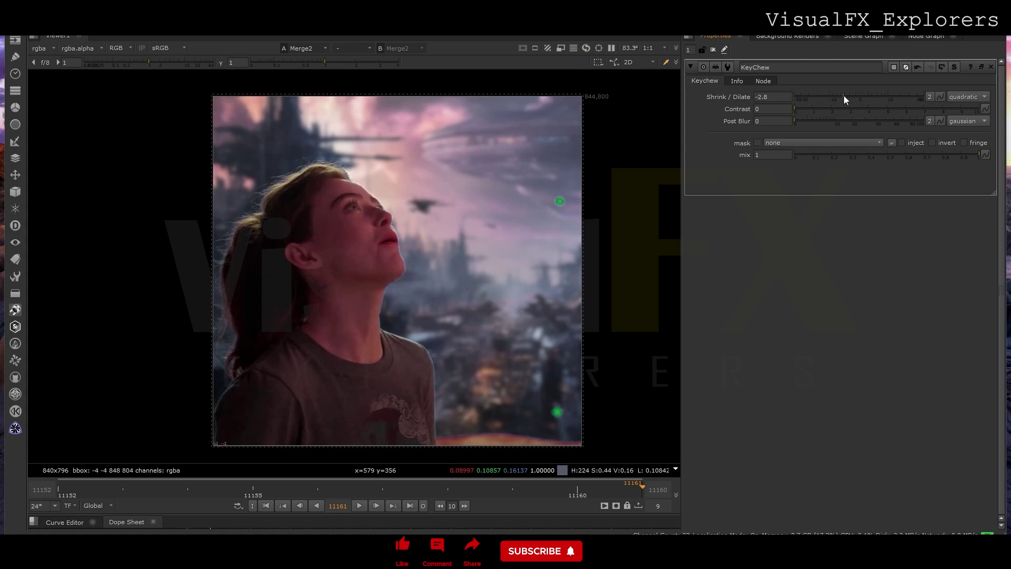
left_click_drag(844, 96, 845, 96)
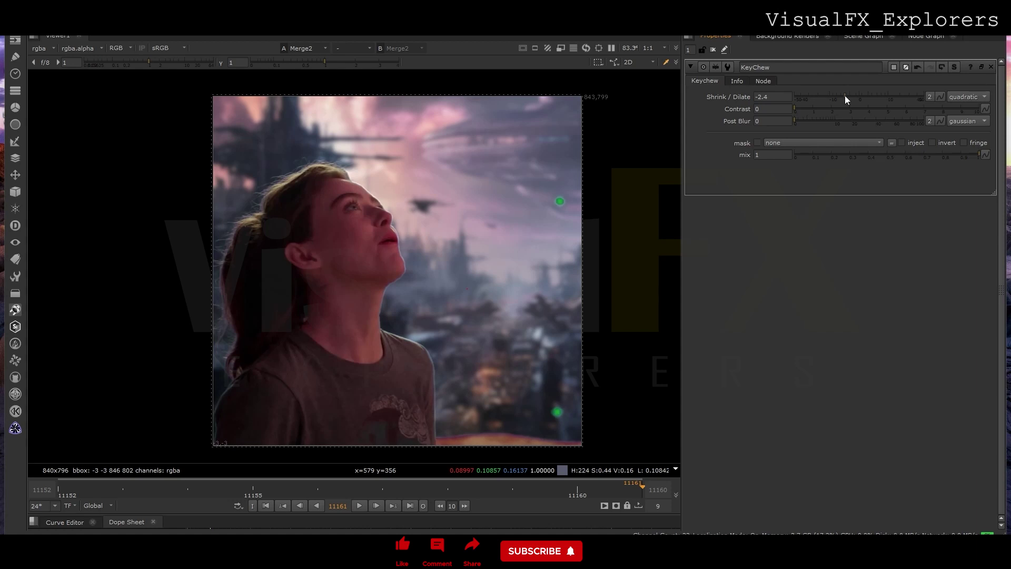
Readjust KeyChew's Post Blur and Shrink / Dilate to soften the matte edge while viewing the composite
left_click(914, 37)
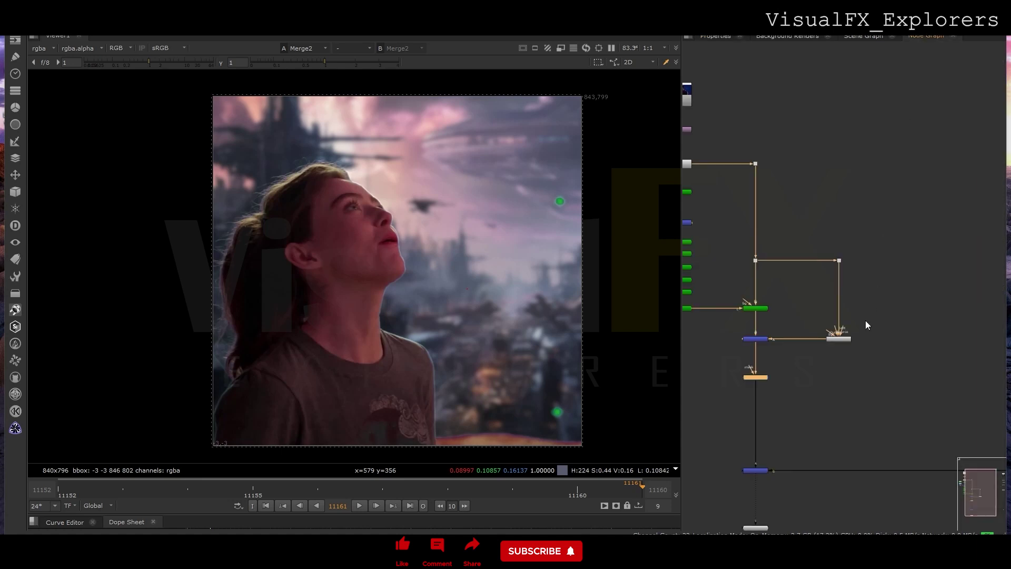
double_click(754, 378)
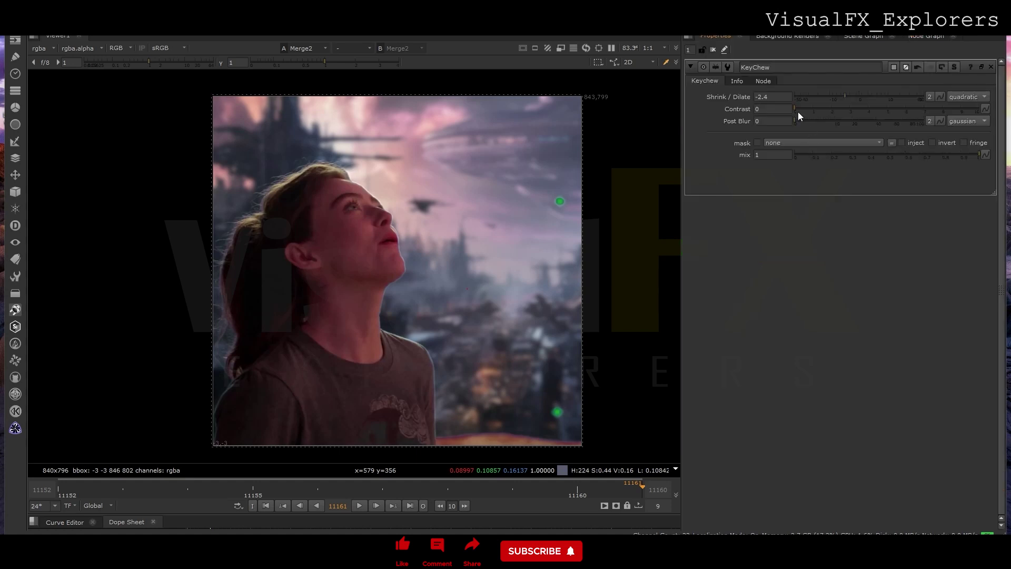
left_click_drag(800, 120, 844, 97)
left_click(925, 36)
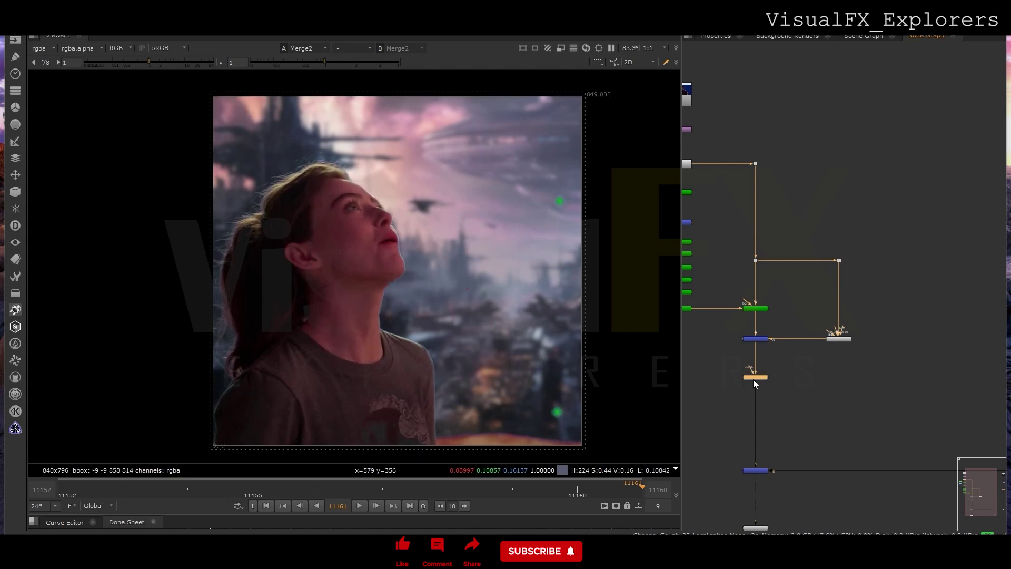
Add a KillOutline node and insert it in the pipe between KeyChew and the background merge
left_click(736, 398)
key("Tab")
type("KEY")
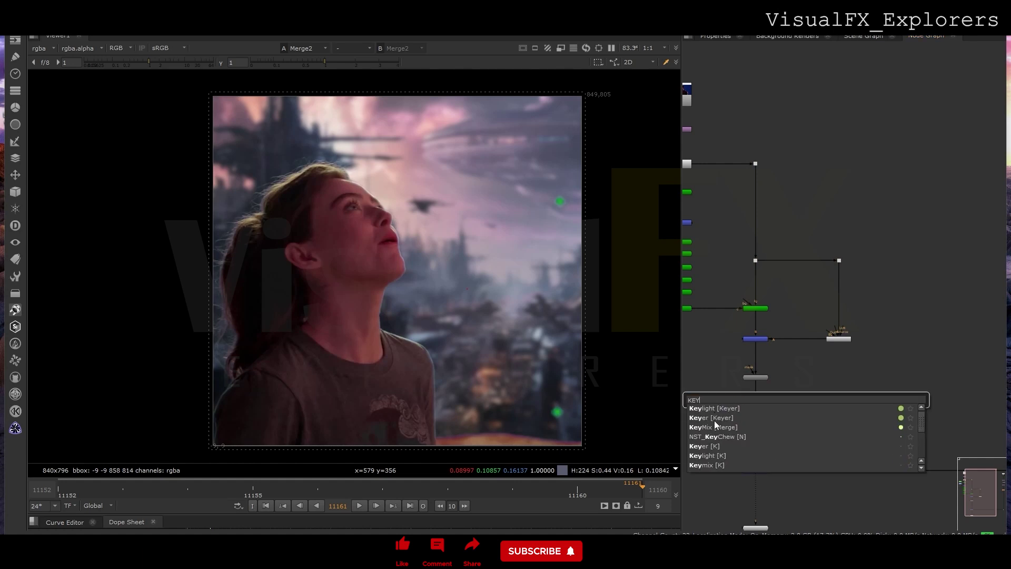
key("BackSpace")
key("BackSpace")
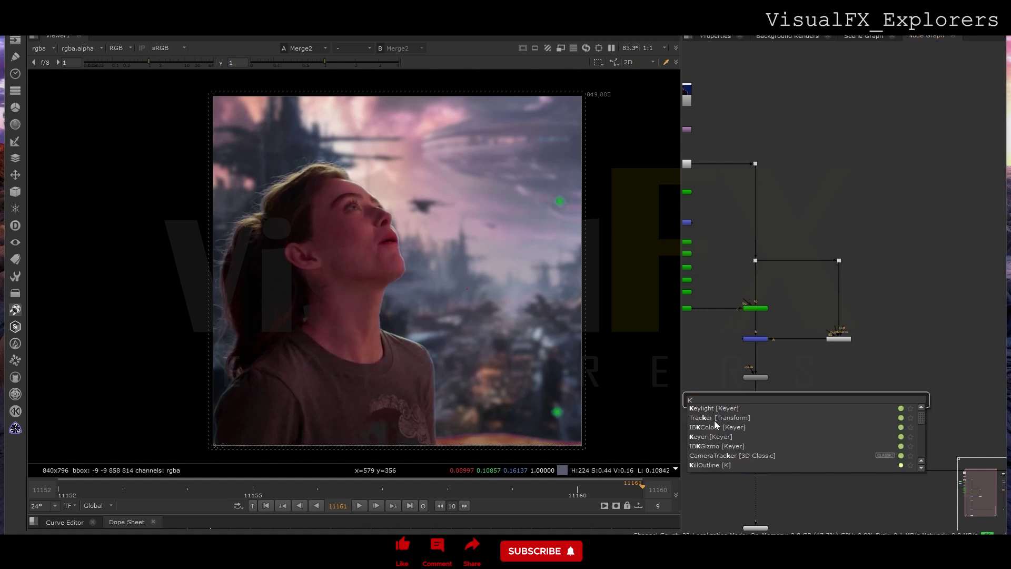
key("BackSpace")
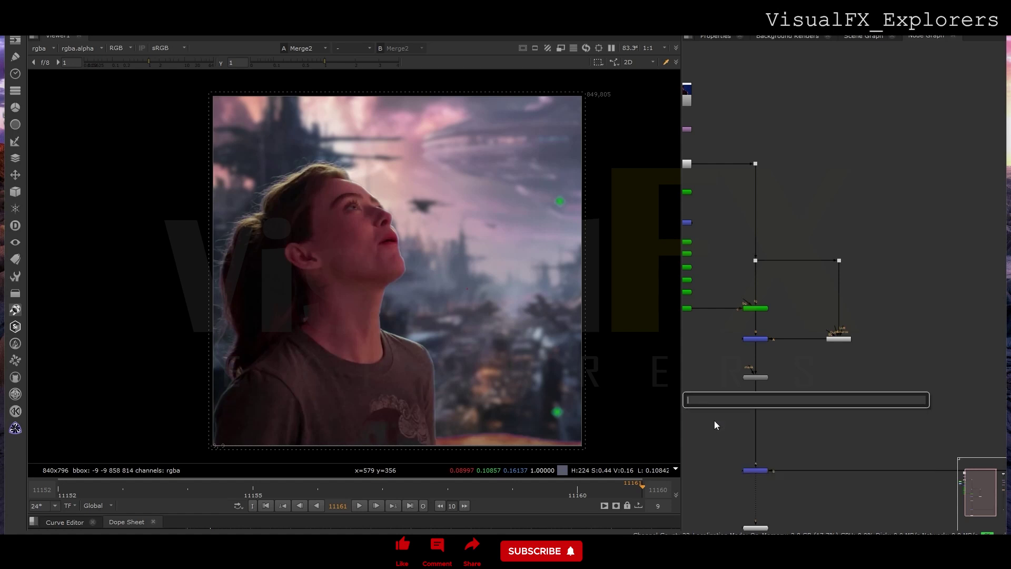
type("kill")
key("Return")
left_click(921, 36)
left_click_drag(750, 393, 759, 426)
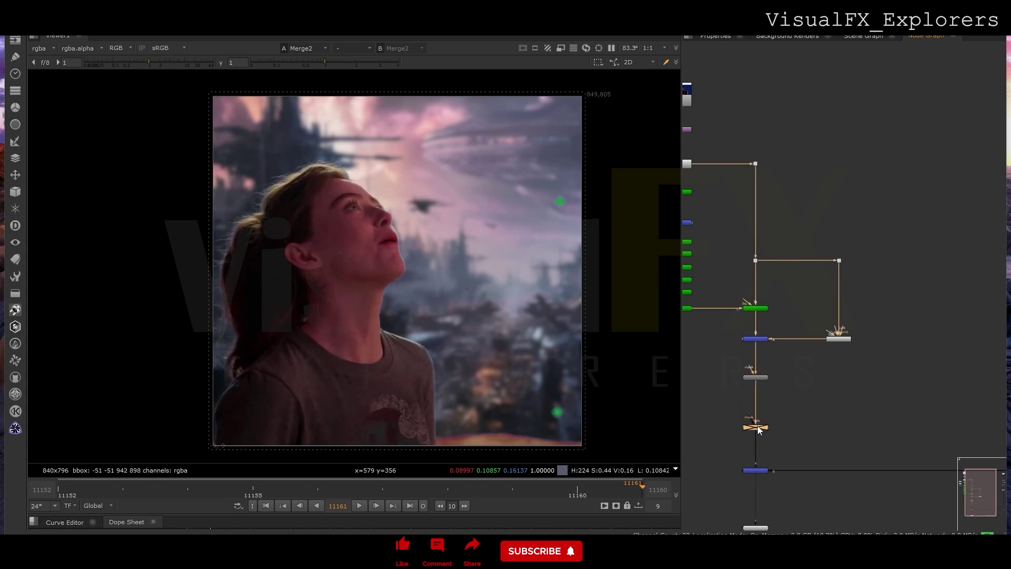
Set KillOutline's erode size to 0.15
double_click(759, 429)
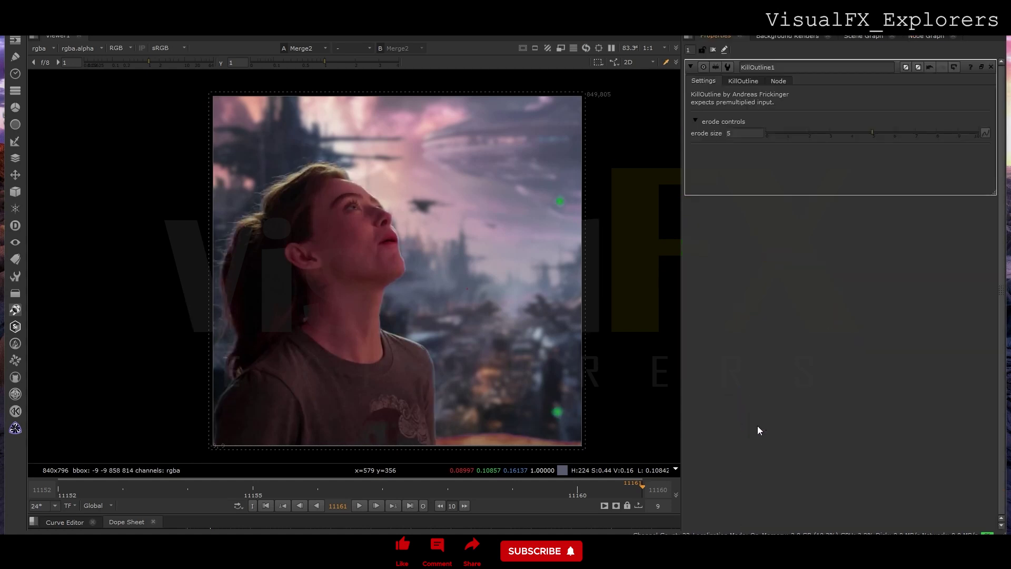
left_click(928, 35)
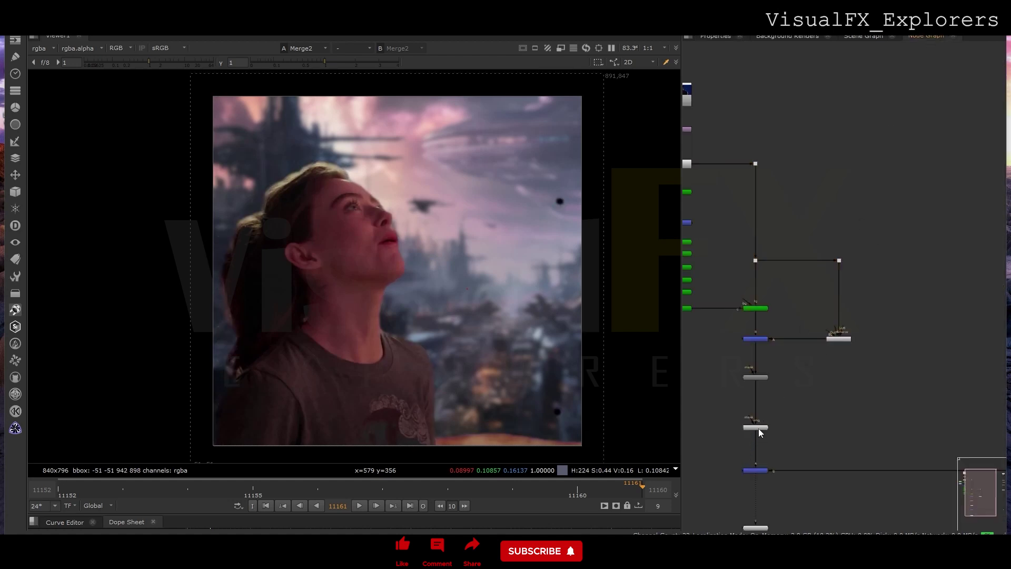
double_click(758, 428)
left_click_drag(871, 131, 770, 132)
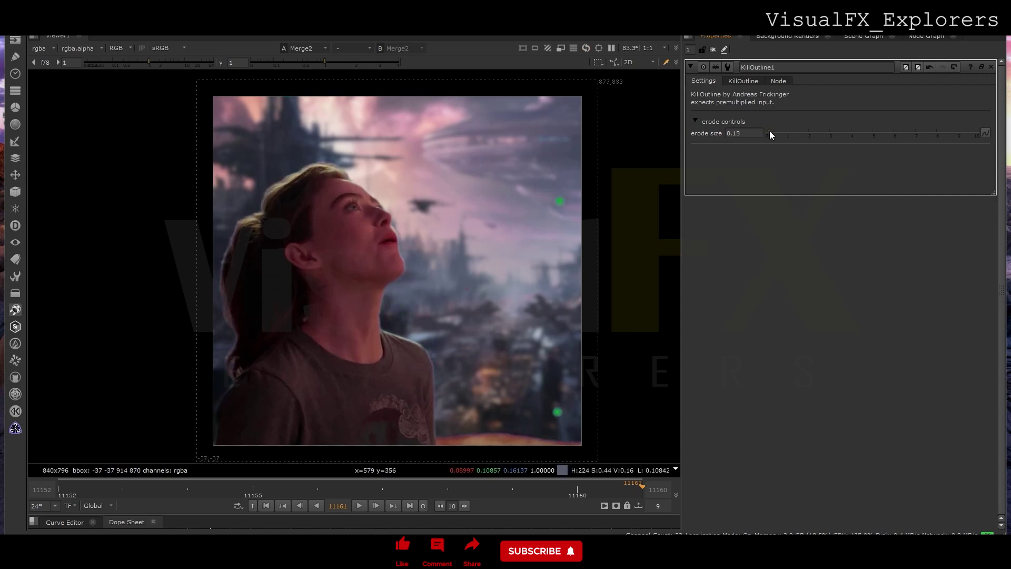
left_click(920, 37)
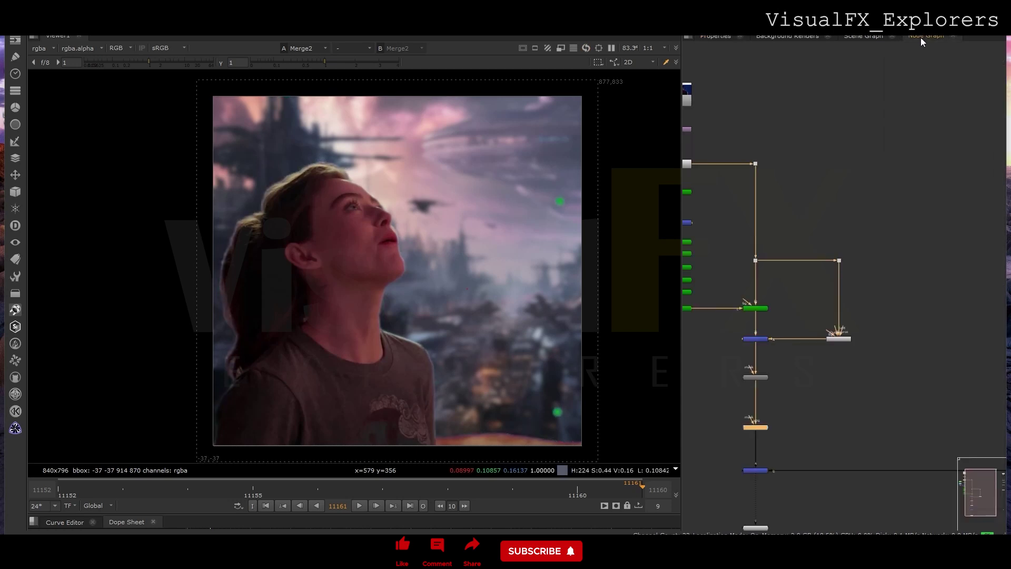
Add a Roto node feeding KillOutline's mask input and place it beside the node
scroll(756, 433, "up", 5)
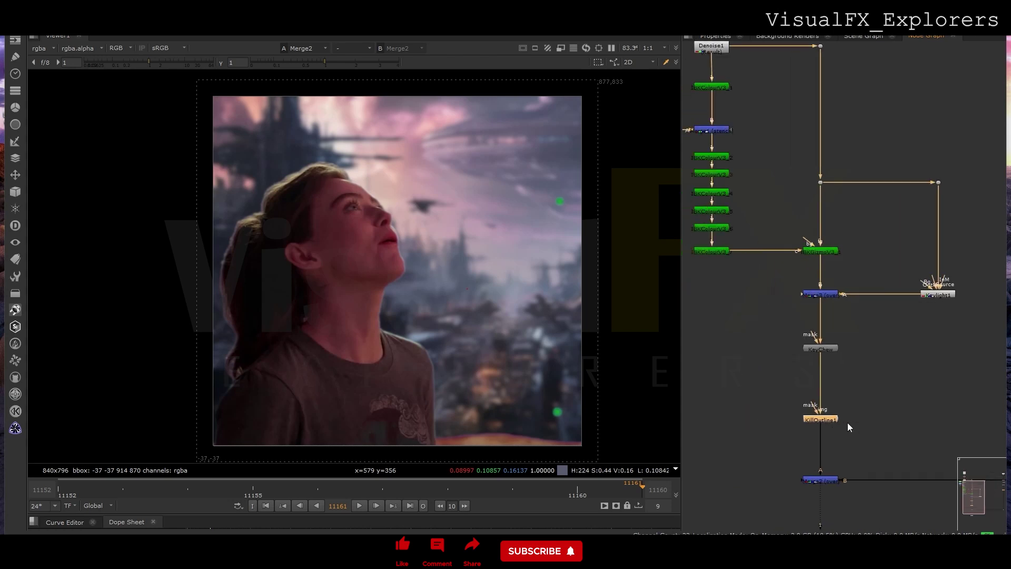
key("o")
left_click(921, 37)
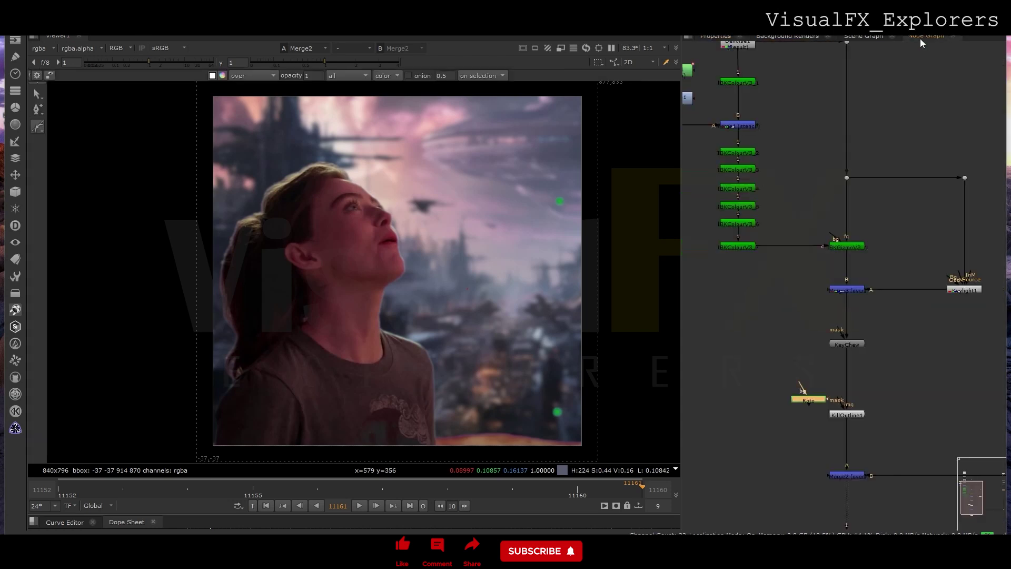
left_click_drag(810, 401, 790, 400)
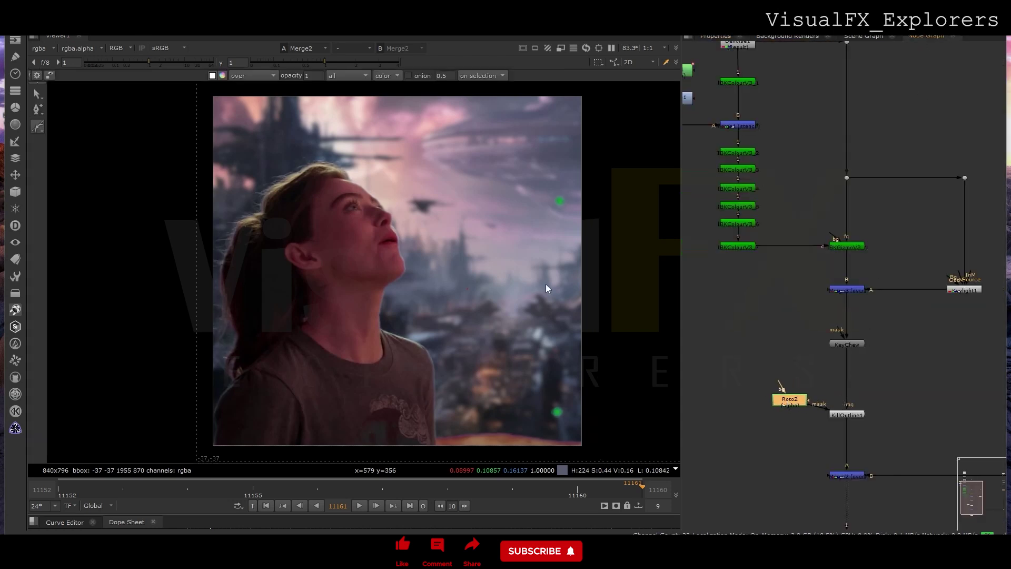
Draw a closed roto shape from the forehead through the face and neck to the chest and around the background before the face
left_click(378, 176)
left_click(353, 257)
left_click(351, 299)
left_click(373, 383)
left_click(394, 433)
middle_click_drag(404, 427, 396, 377)
left_click_drag(387, 394, 370, 289)
left_click(419, 273)
left_click(451, 197)
left_click(392, 139)
left_click(368, 138)
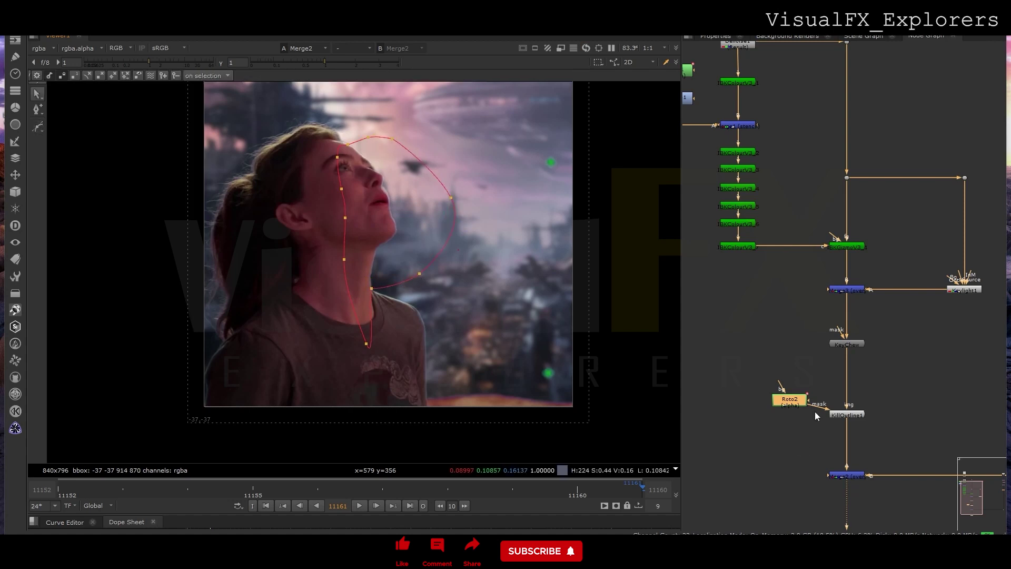
Feather all points of the roto shape outwards, and open the KillOutline settings
key("ctrl+a")
key("e")
key("e")
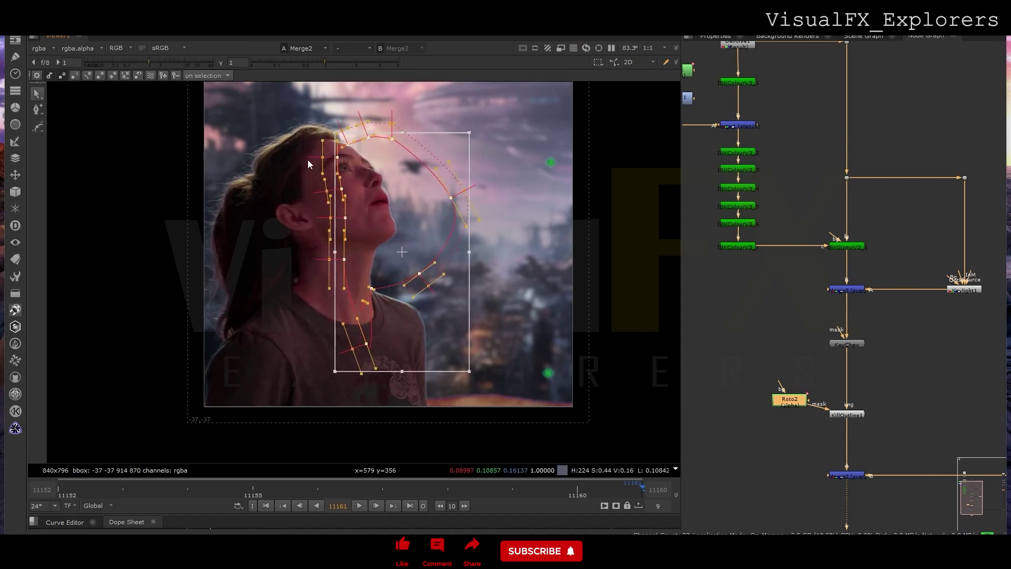
double_click(851, 416)
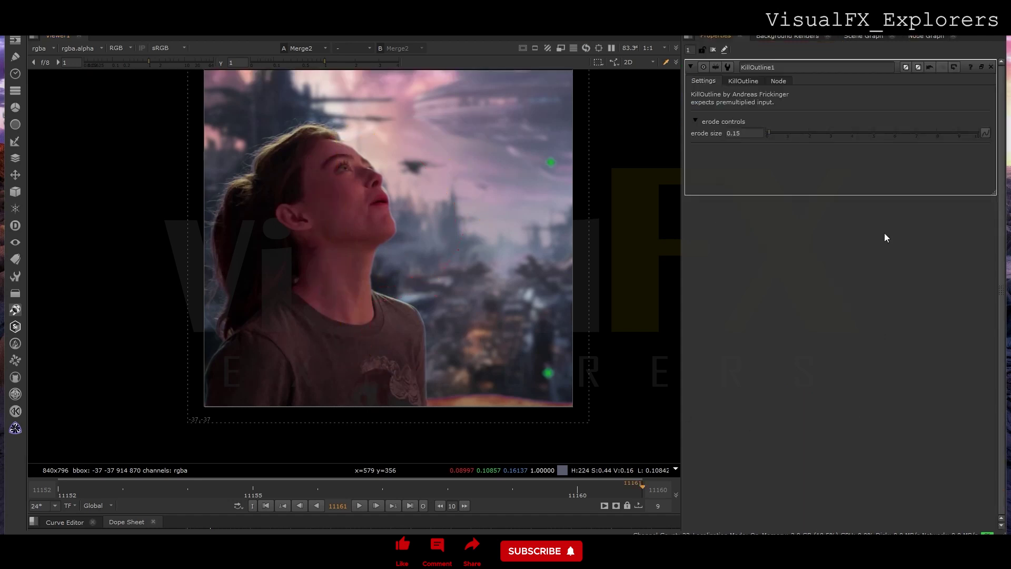
Set the erode size of KillOutline1 to 0.65
left_click(765, 135)
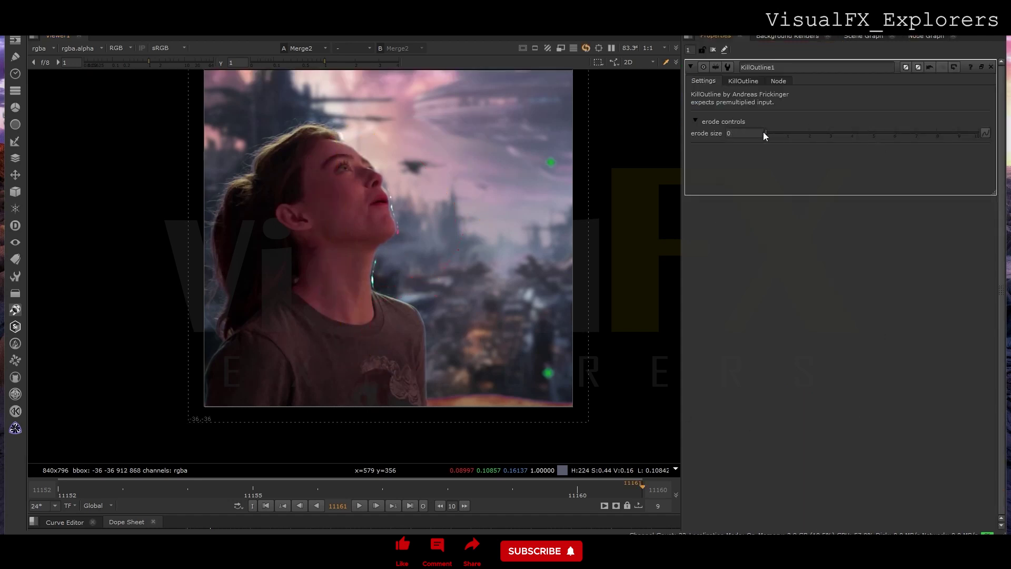
left_click(776, 130)
left_click_drag(777, 129, 779, 133)
Disable and re-enable KillOutline1 repeatedly to compare the face and neck edges with and without the erosion
left_click(926, 35)
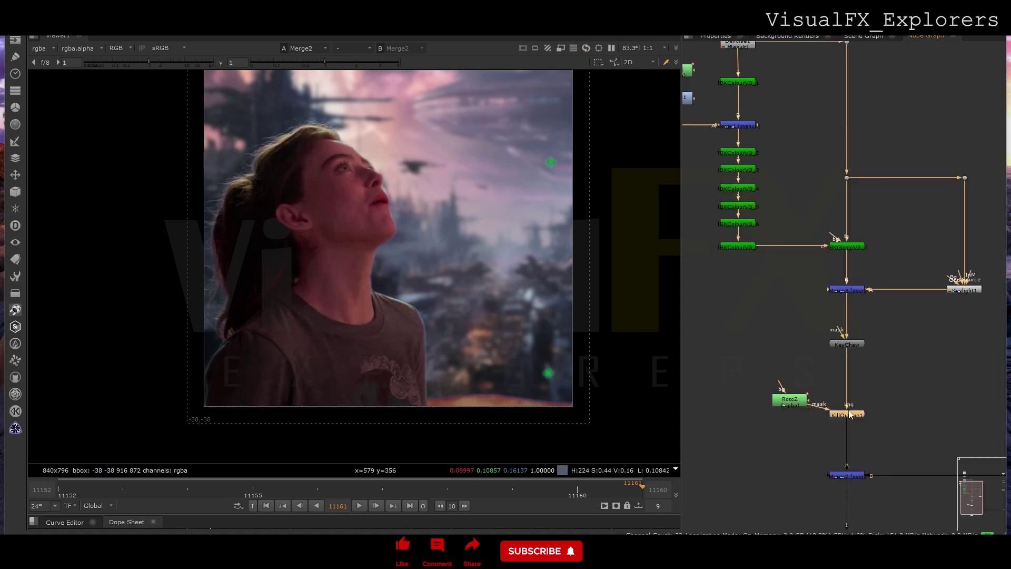
key("d")
key("d")
key("d")
key("d")
key("d")
key("d")
key("d")
key("d")
key("d")
key("d")
key("d")
key("d")
key("d")
key("d")
key("d")
key("d")
key("d")
key("d")
key("d")
double_click(848, 415)
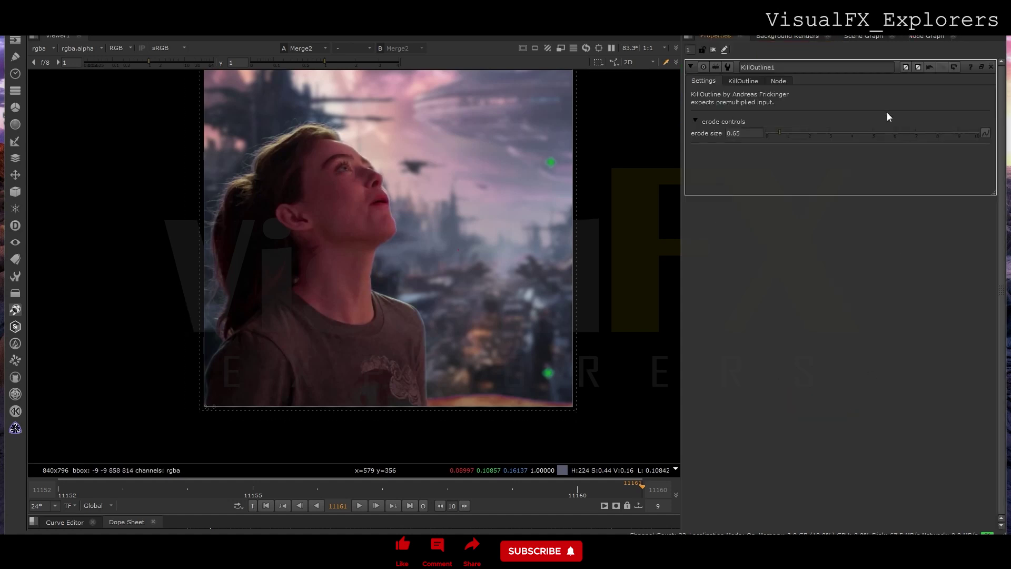
key("d")
Align the Roto node level with KillOutline1 and move both nodes up beneath the KeyChew node
left_click(925, 36)
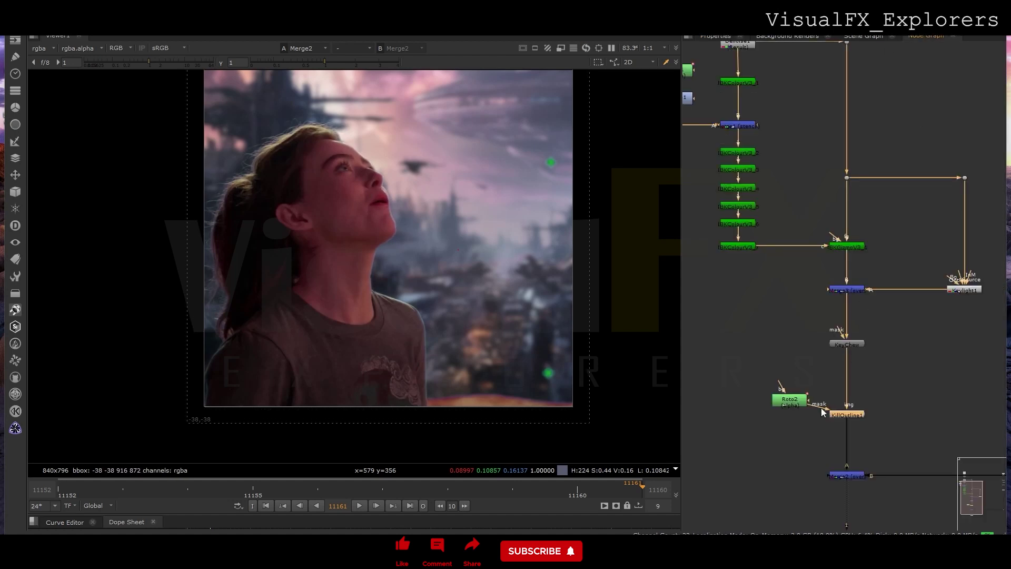
left_click_drag(801, 401, 797, 415)
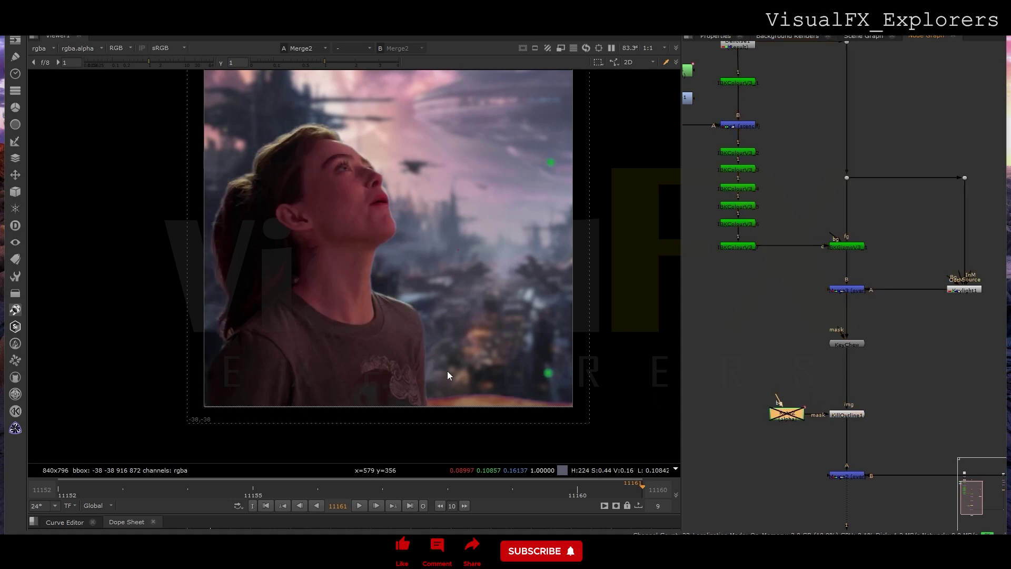
left_click_drag(714, 390, 903, 436)
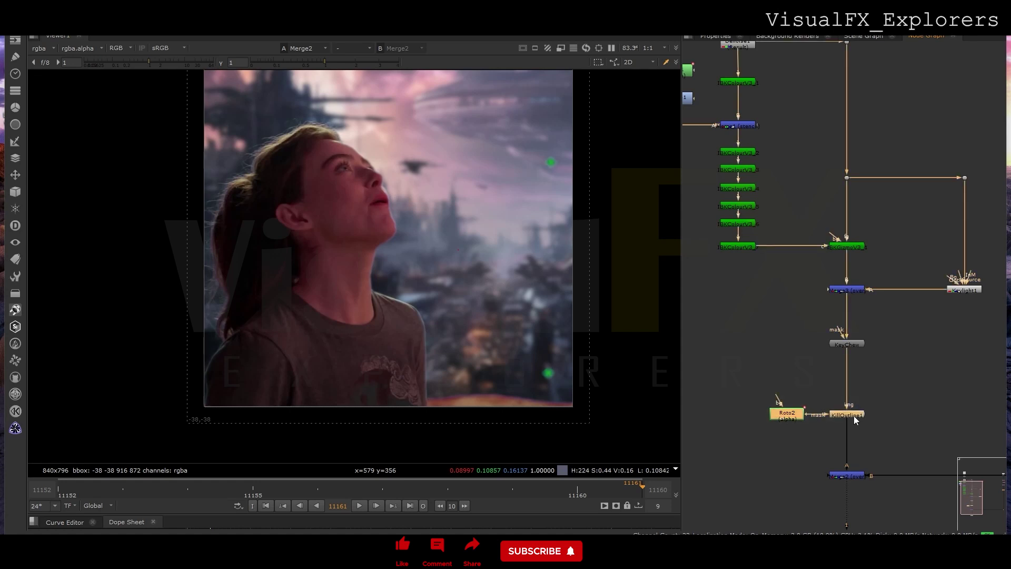
left_click_drag(854, 415, 855, 376)
Add a second KillOutline node into the pipe between KillOutline1 and the background merge
left_click_drag(351, 279, 441, 409)
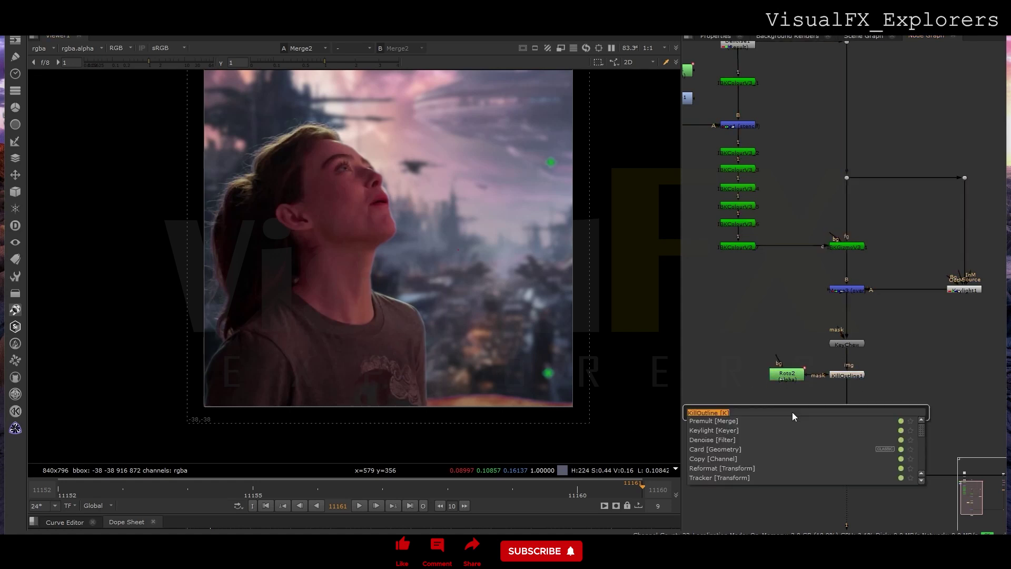
left_click(722, 419)
left_click(919, 37)
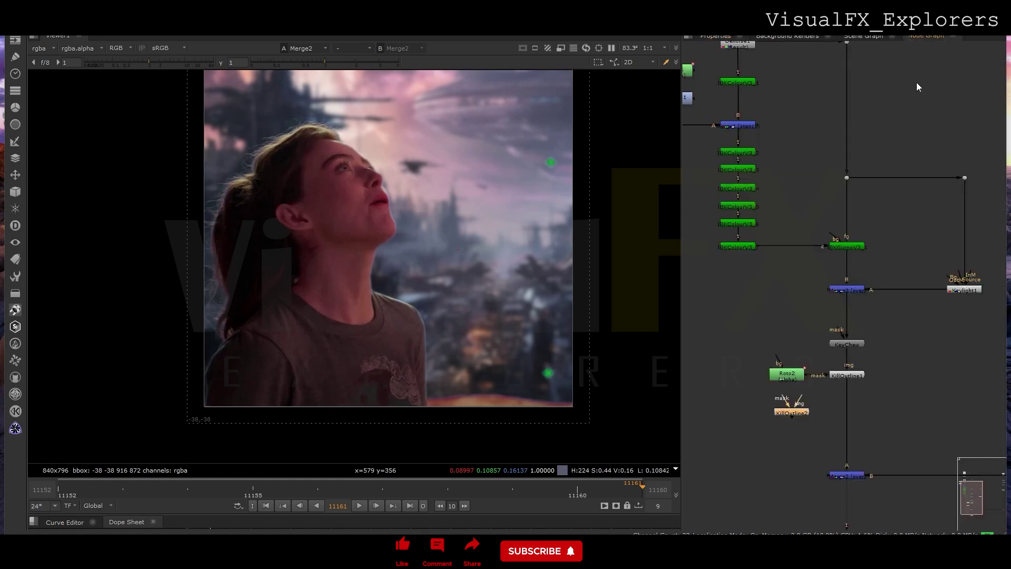
left_click_drag(844, 425, 848, 428)
Add a Roto node feeding KillOutline2's mask input, place it beside that node and open its settings
left_click(801, 415)
key("o")
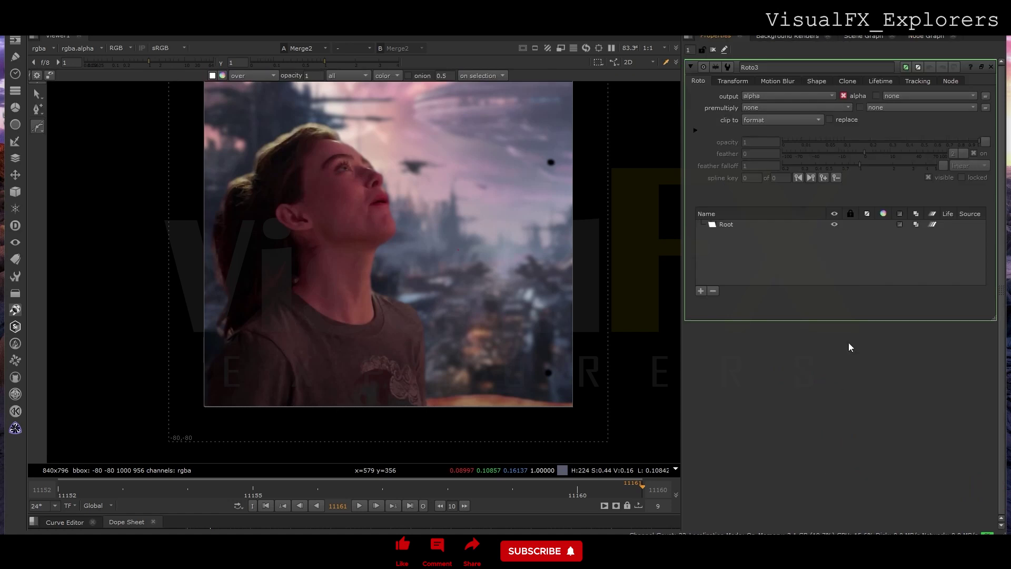
left_click(918, 37)
double_click(802, 417)
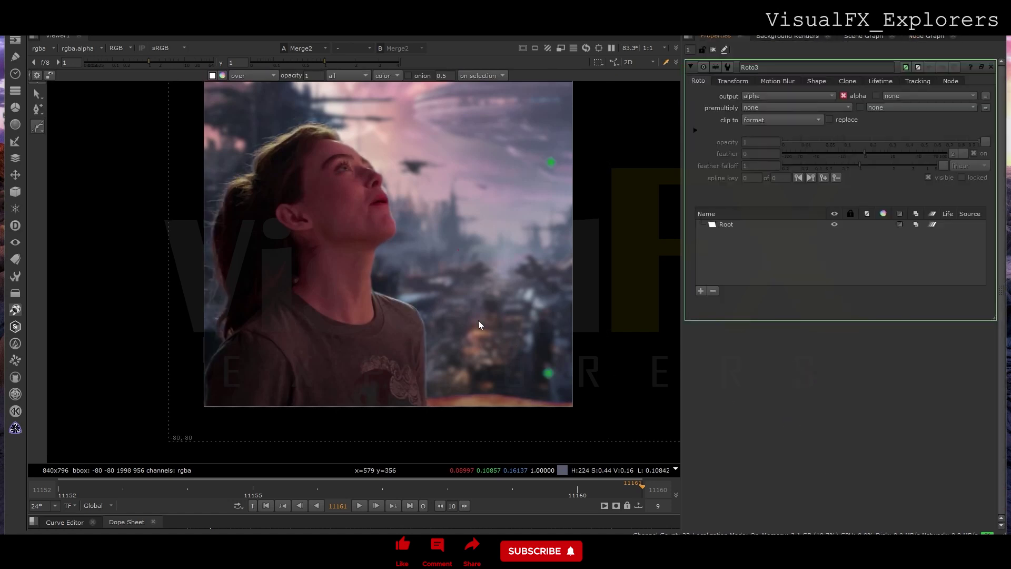
Draw a closed roto shape around the front shoulder and chest edge, extending below the frame and into the background
left_click(446, 297)
left_click_drag(381, 288, 396, 288)
left_click(371, 327)
left_click_drag(370, 365, 386, 401)
left_click_drag(416, 417, 440, 415)
left_click_drag(456, 371, 456, 349)
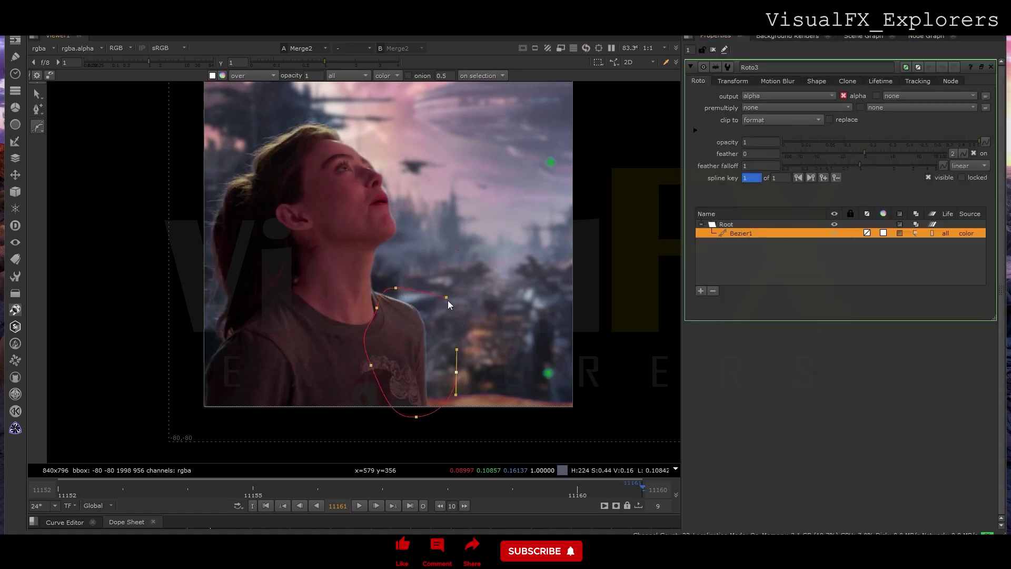
left_click(446, 297)
Select all points of the shoulder shape and feather them outwards
left_click_drag(315, 274, 573, 458)
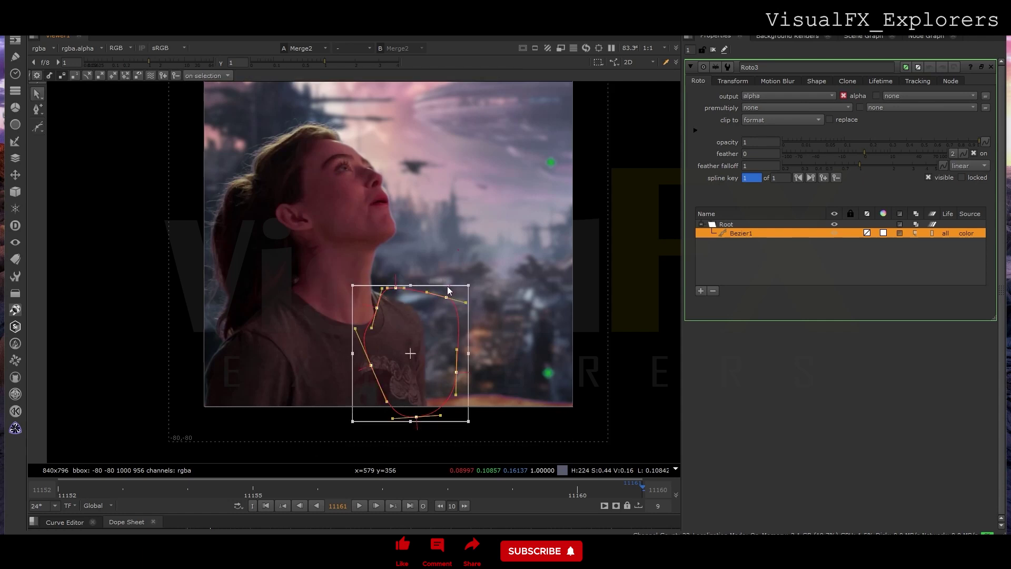
key("e")
left_click_drag(429, 311, 430, 314)
left_click_drag(411, 278, 400, 244)
Set the erode size of KillOutline2 to 0.65
left_click(926, 36)
double_click(801, 416)
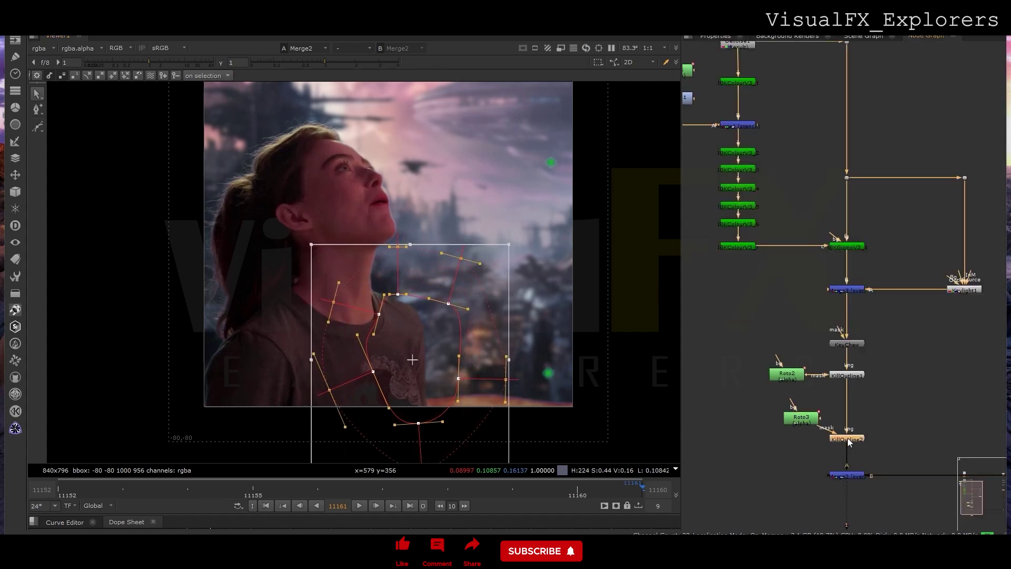
left_click_drag(857, 134, 781, 134)
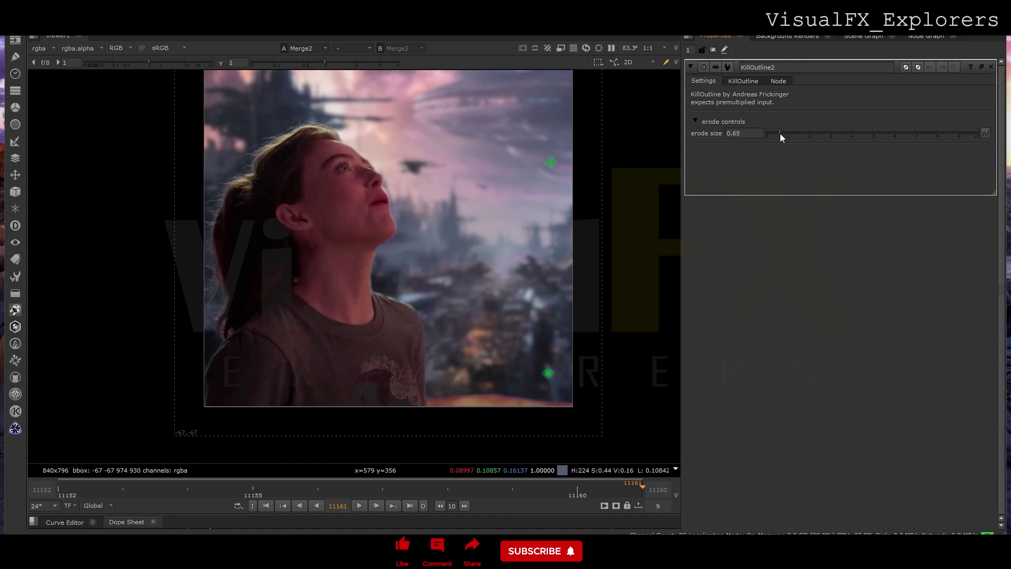
Disable and re-enable KeyChew and both KillOutline nodes together repeatedly to compare the composite's edges
left_click(925, 36)
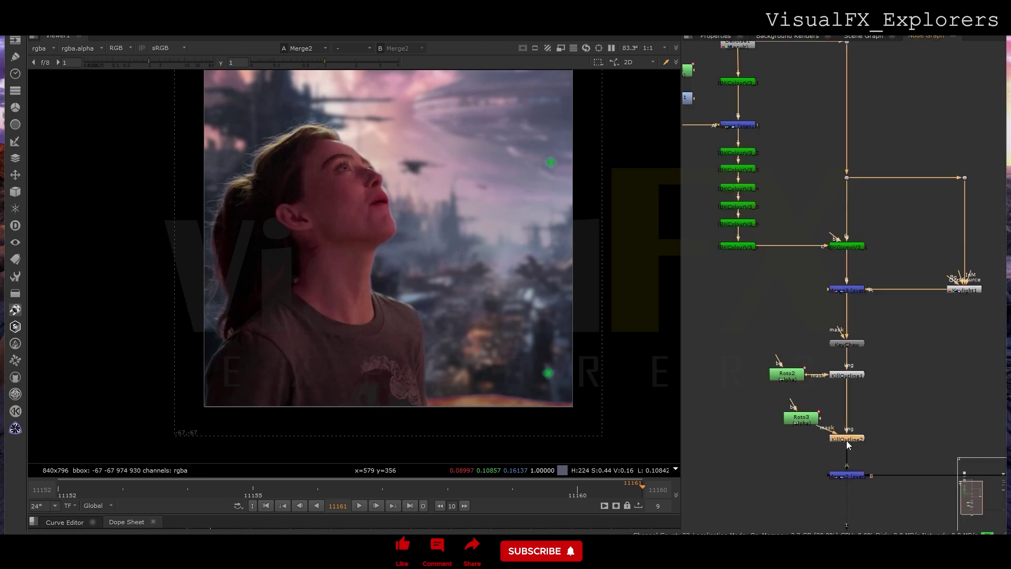
key("d")
left_click(875, 361)
left_click_drag(875, 362, 817, 463)
left_click_drag(883, 325, 822, 448)
key("d")
key("d")
key("d")
key("d")
key("d")
key("d")
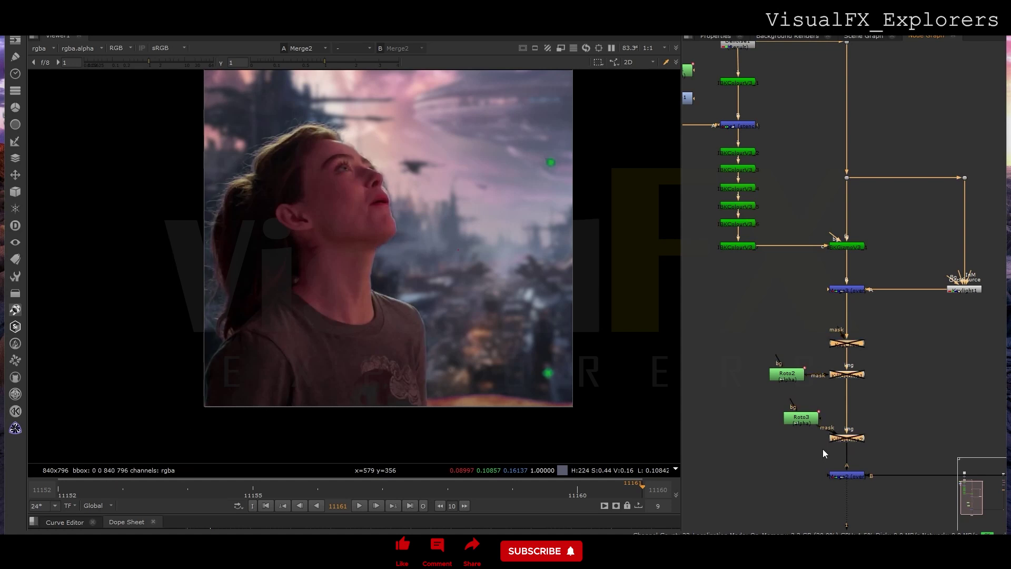
key("d")
key("d")
key("d")
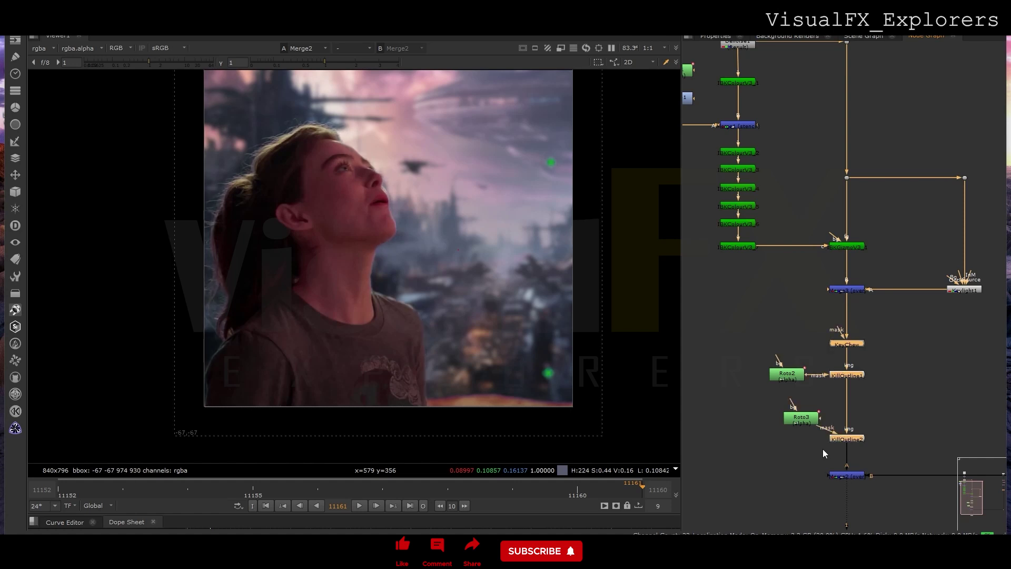
key("d")
key("d")
key("d")
key("d")
key("d")
key("d")
key("d")
key("d")
key("d")
key("d")
key("d")
key("d")
key("d")
key("d")
Inspect the composite in a single colour channel, and return the viewer to full colour
scroll(450, 322, "down", 1)
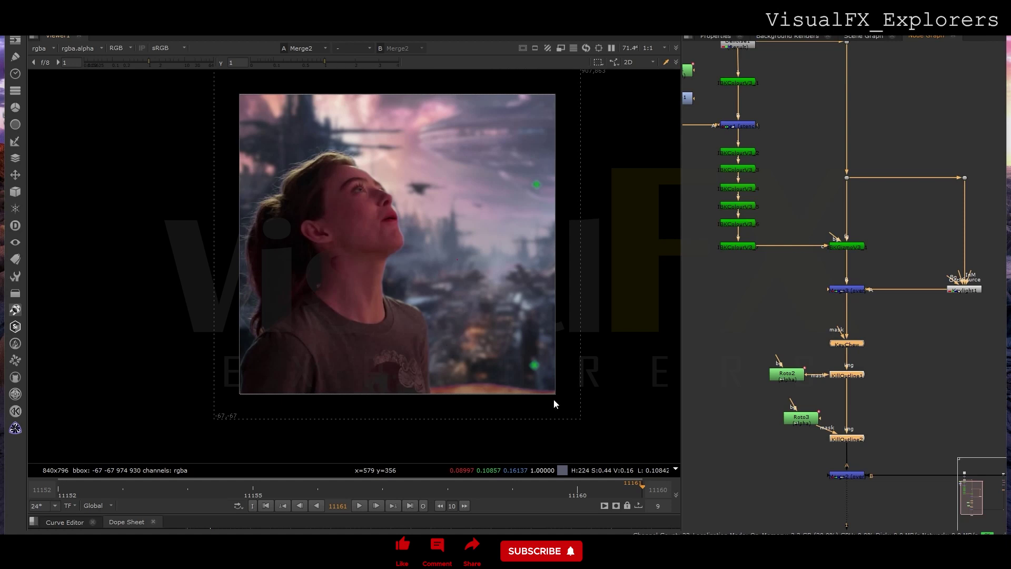
key("r")
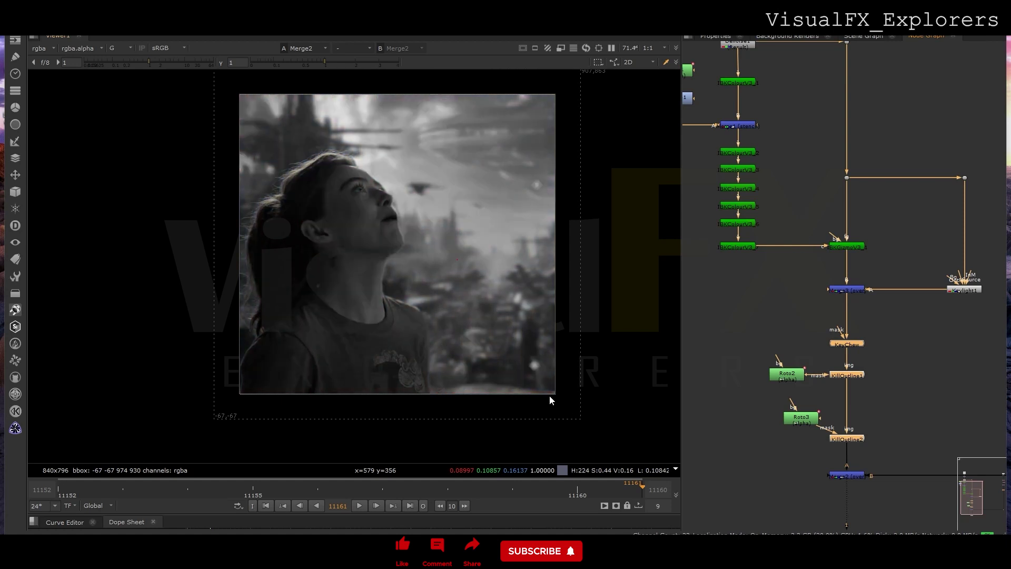
key("r")
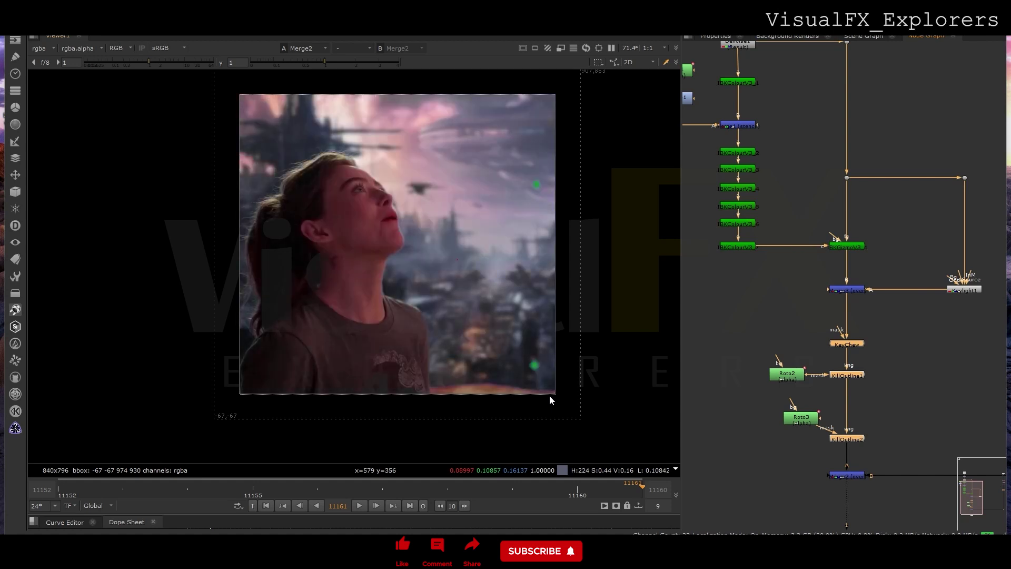